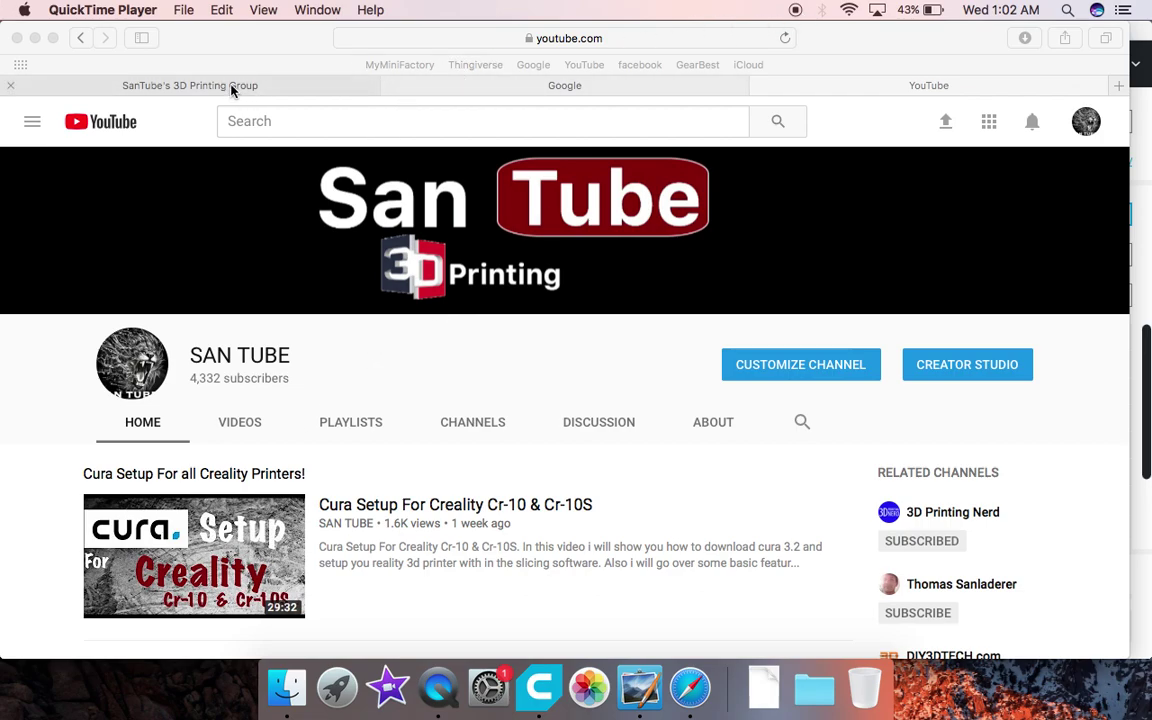
Step: Search Google for 'cura download'
left_click(445, 87)
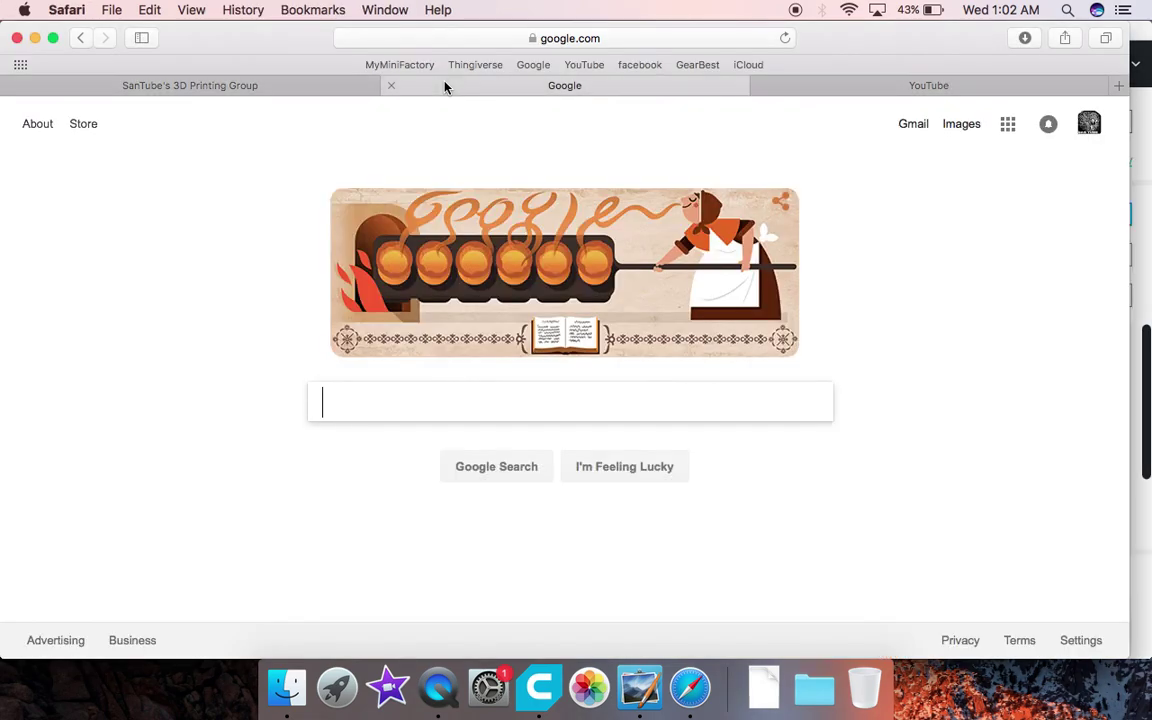
left_click(416, 405)
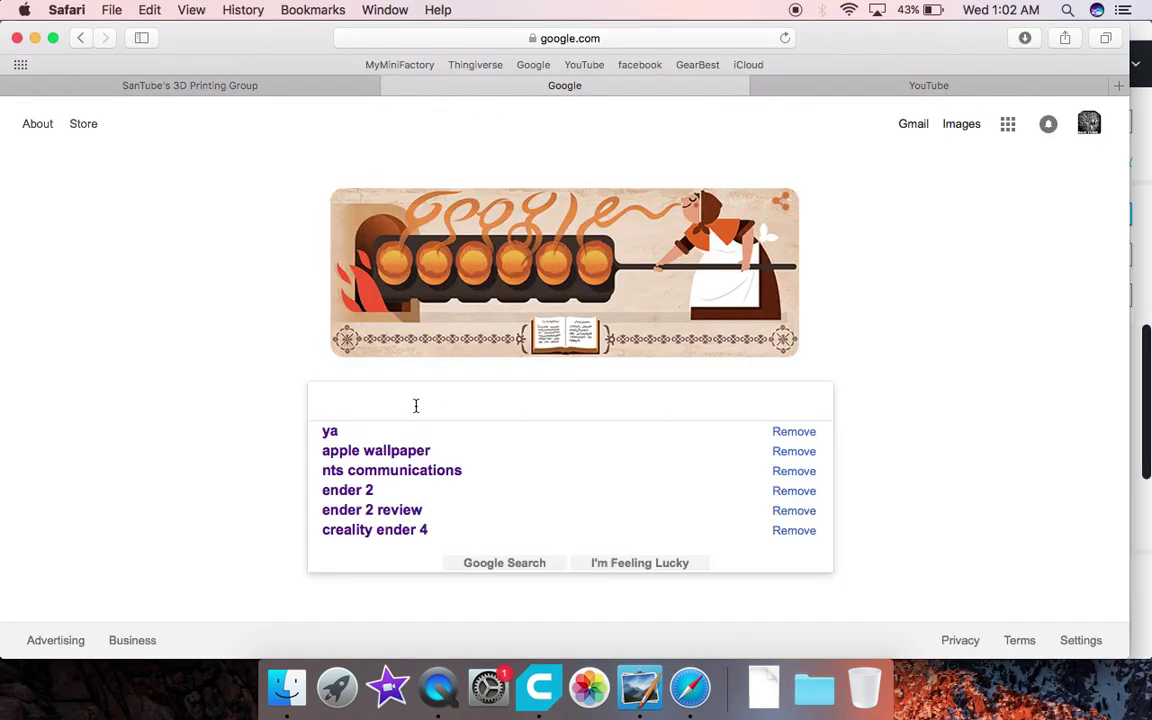
type("cura down")
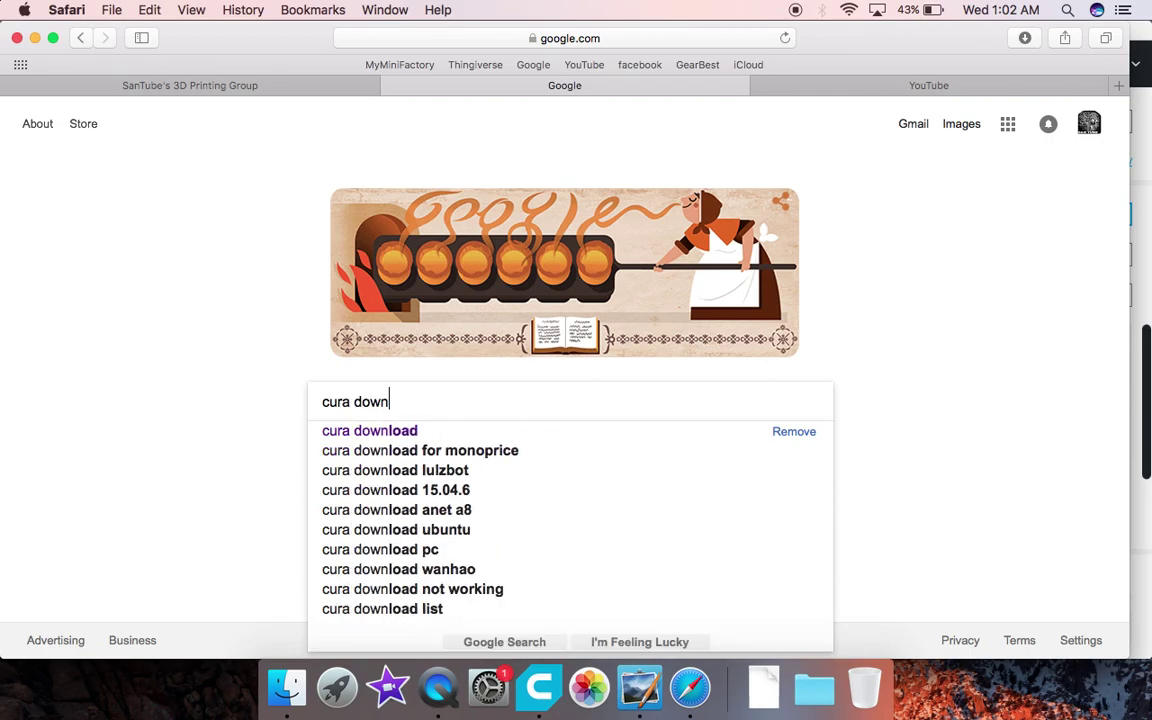
type("load")
key("Return")
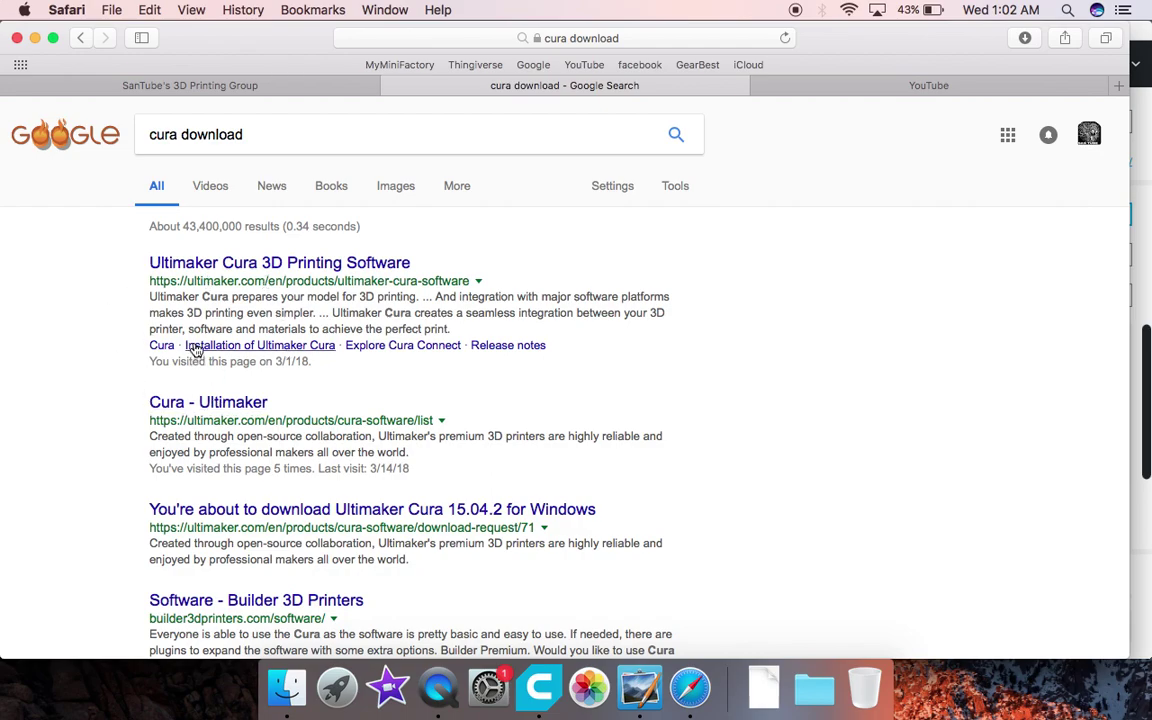
Step: Open the Ultimaker Cura result, accept the cookie notice, and dismiss the free download form
left_click(205, 265)
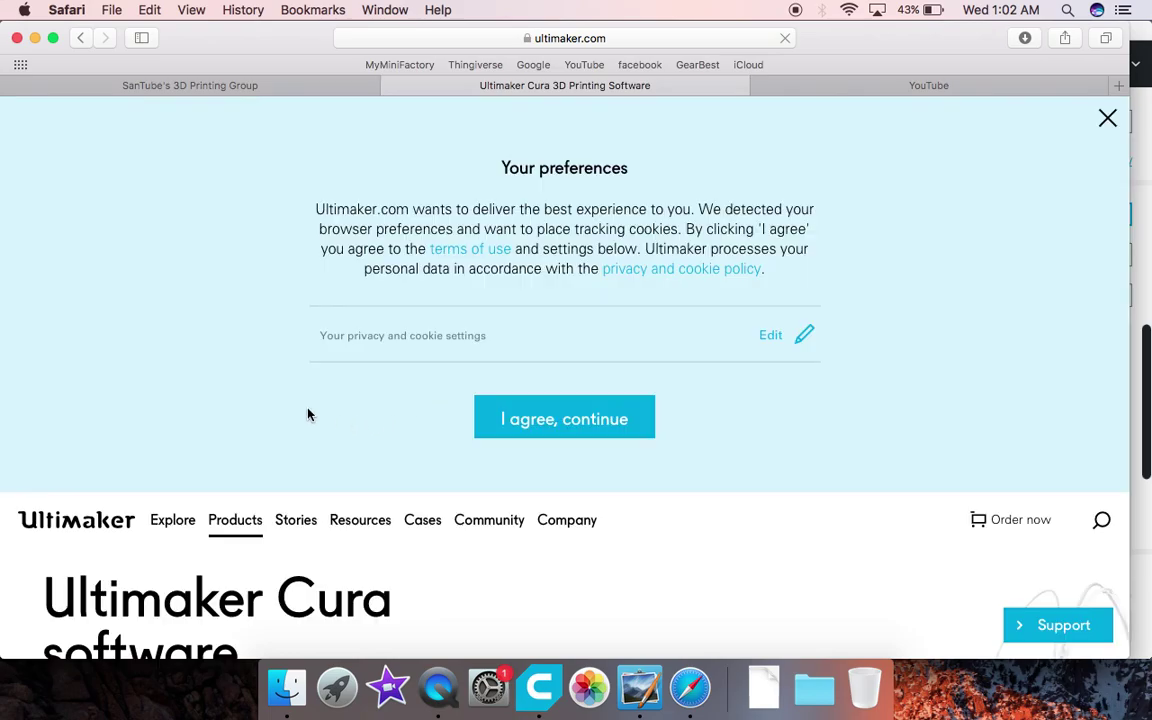
left_click(535, 424)
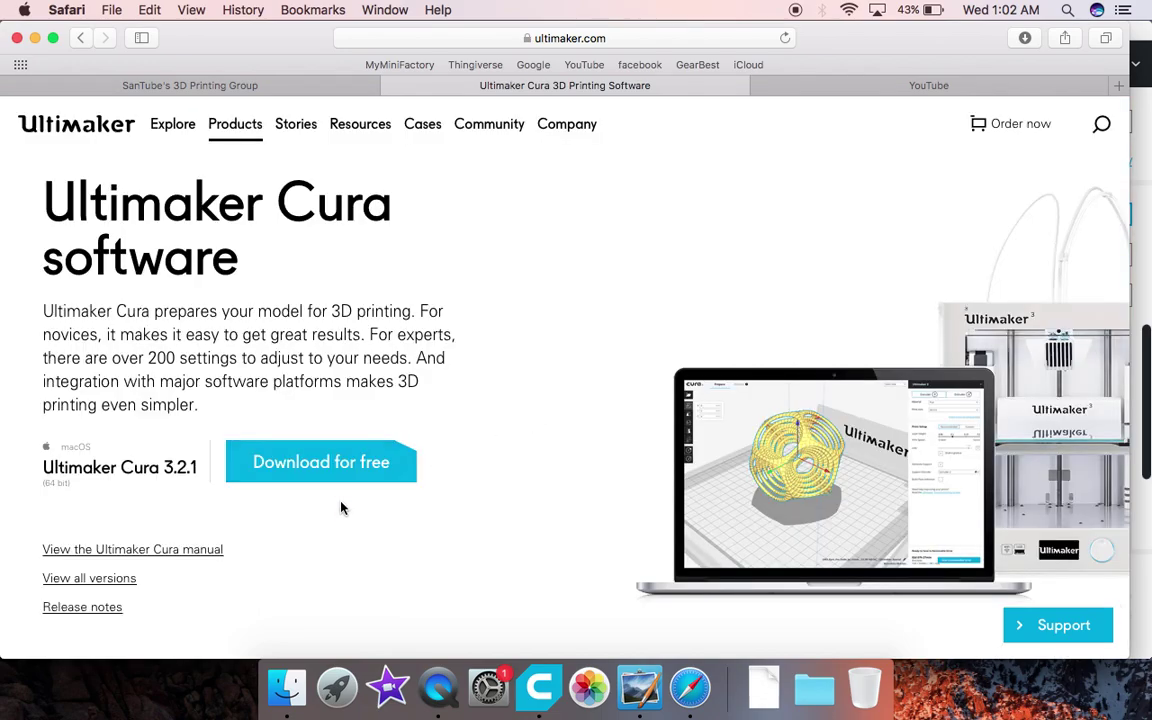
scroll(303, 535, "down", 5)
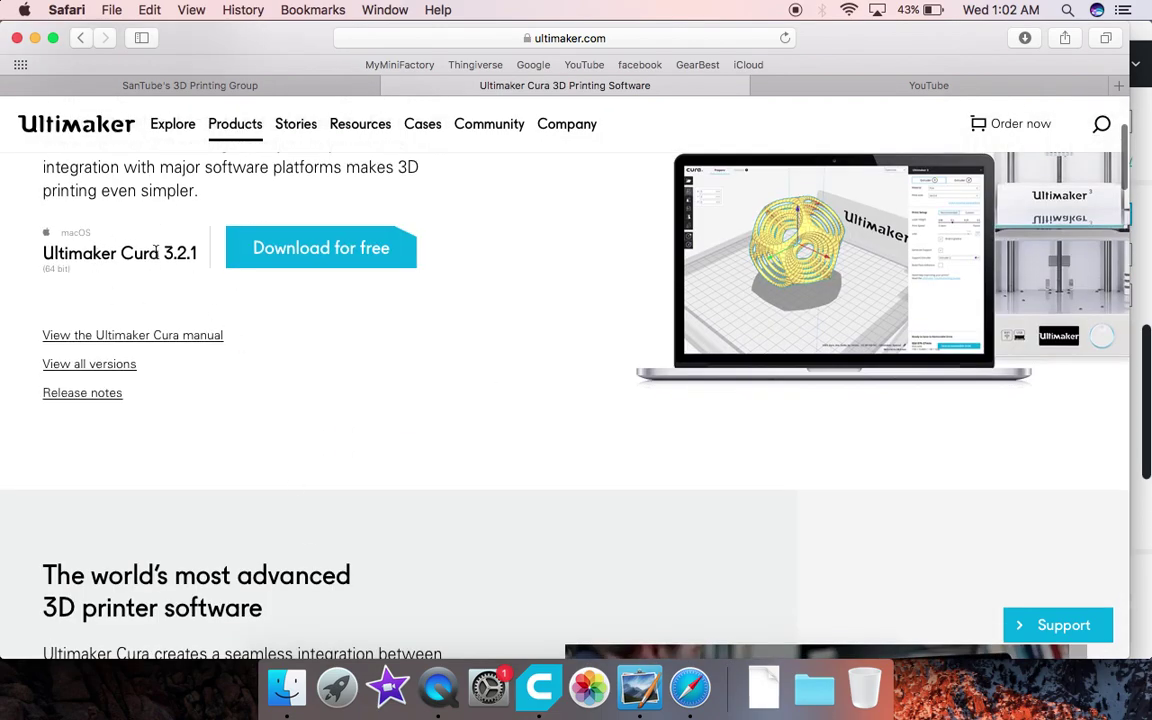
left_click(305, 257)
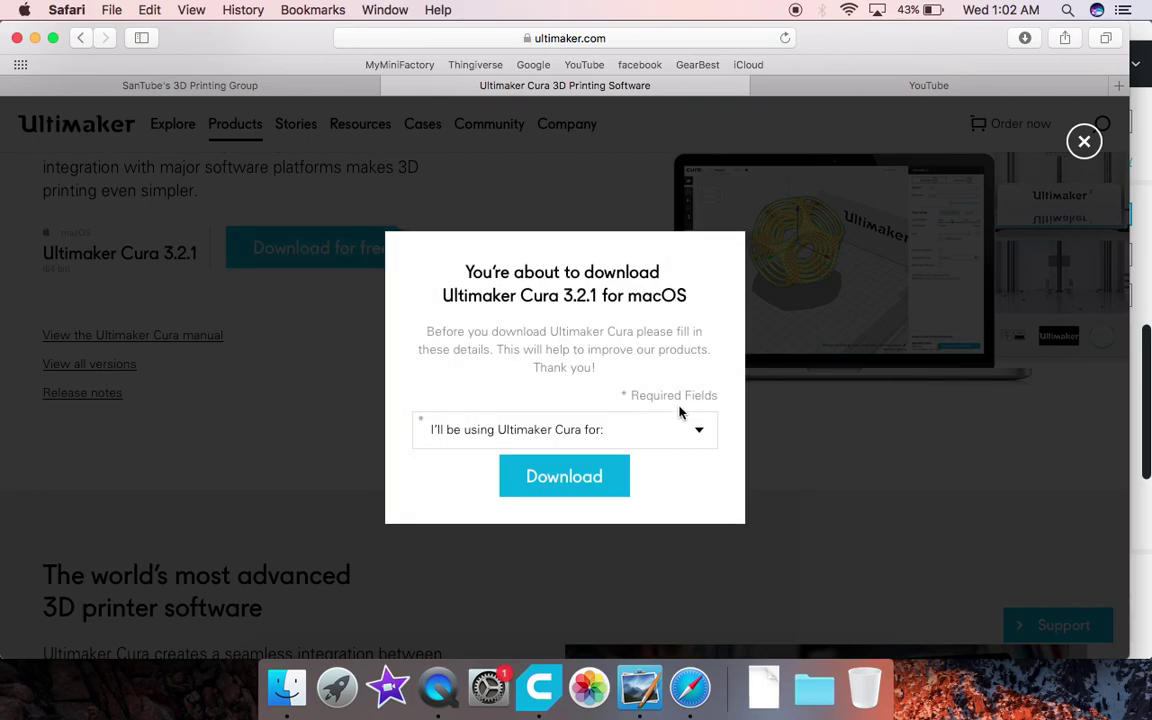
left_click(1083, 141)
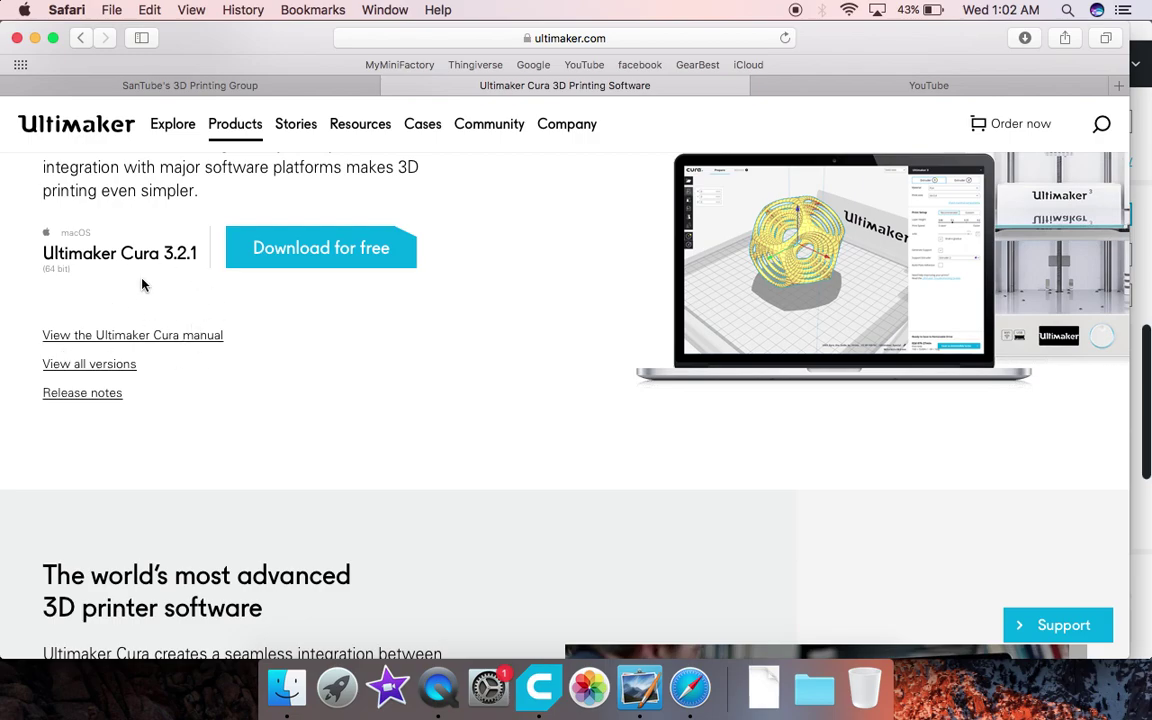
Step: Browse all Cura versions and pick Version 3.2.1 for macOS
left_click(89, 365)
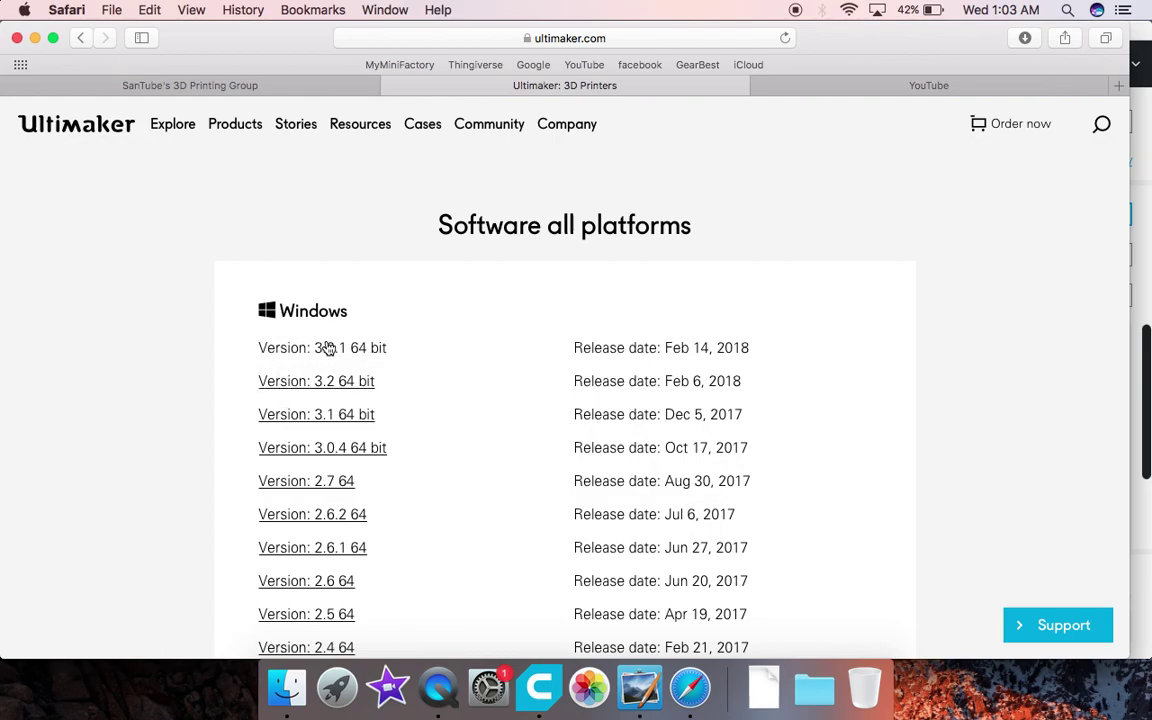
scroll(237, 465, "down", 5)
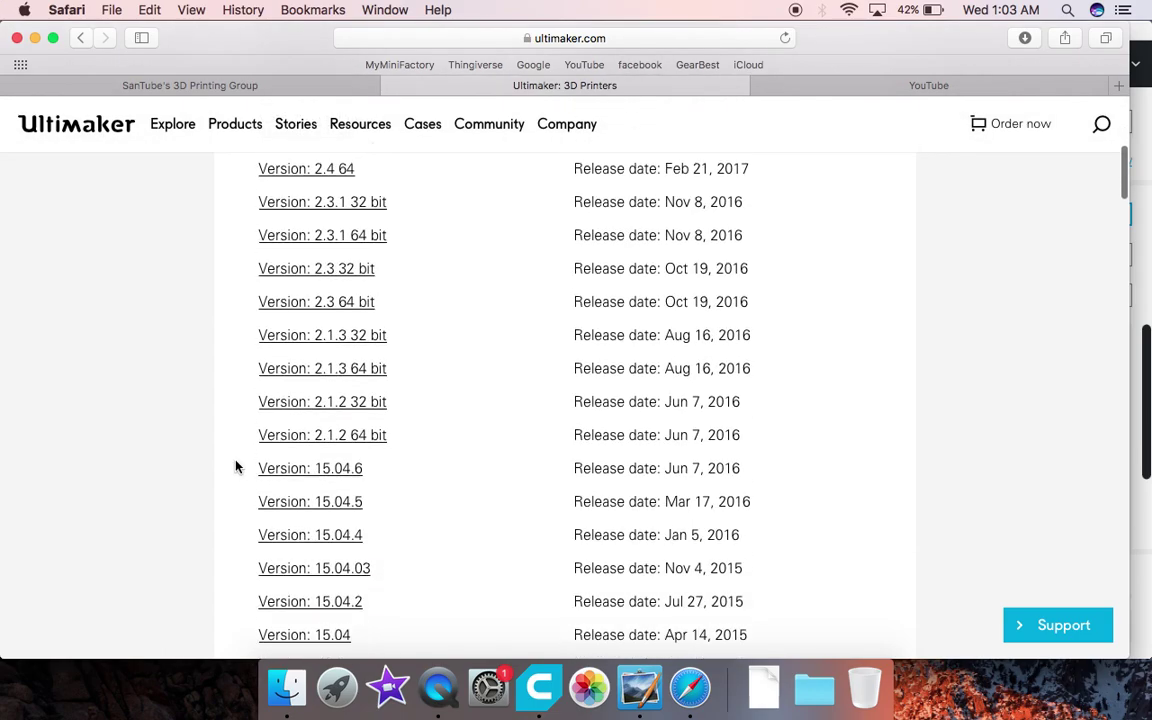
scroll(236, 467, "up", 5)
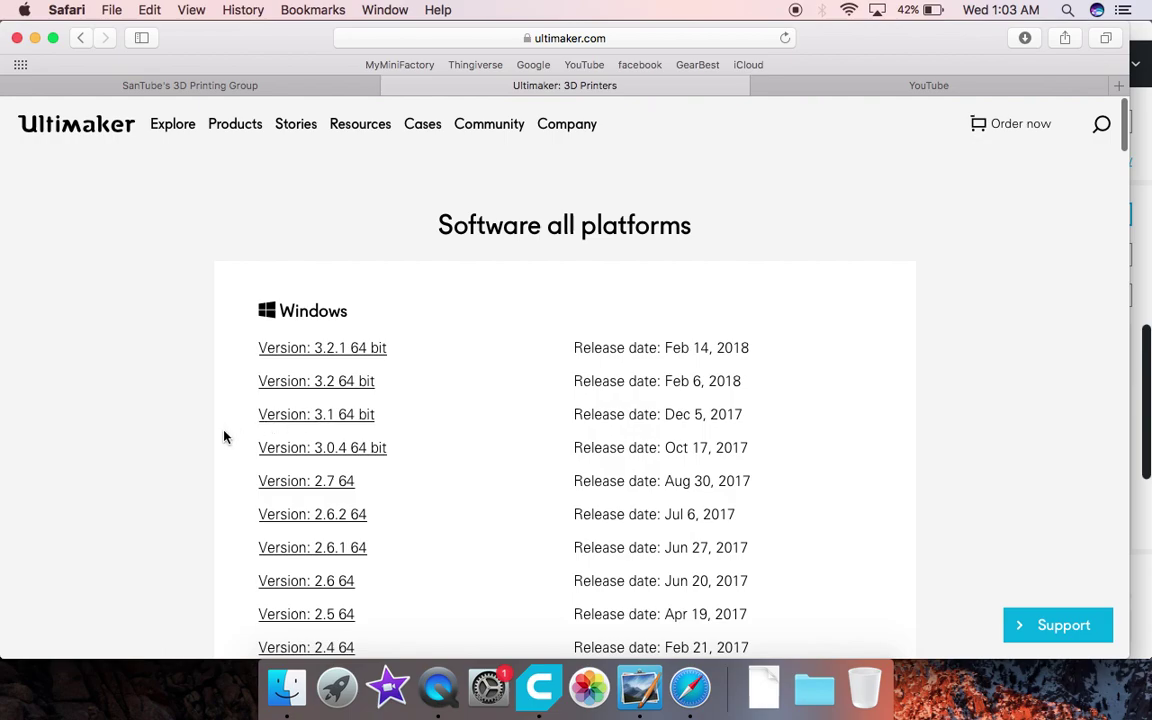
scroll(220, 478, "down", 15)
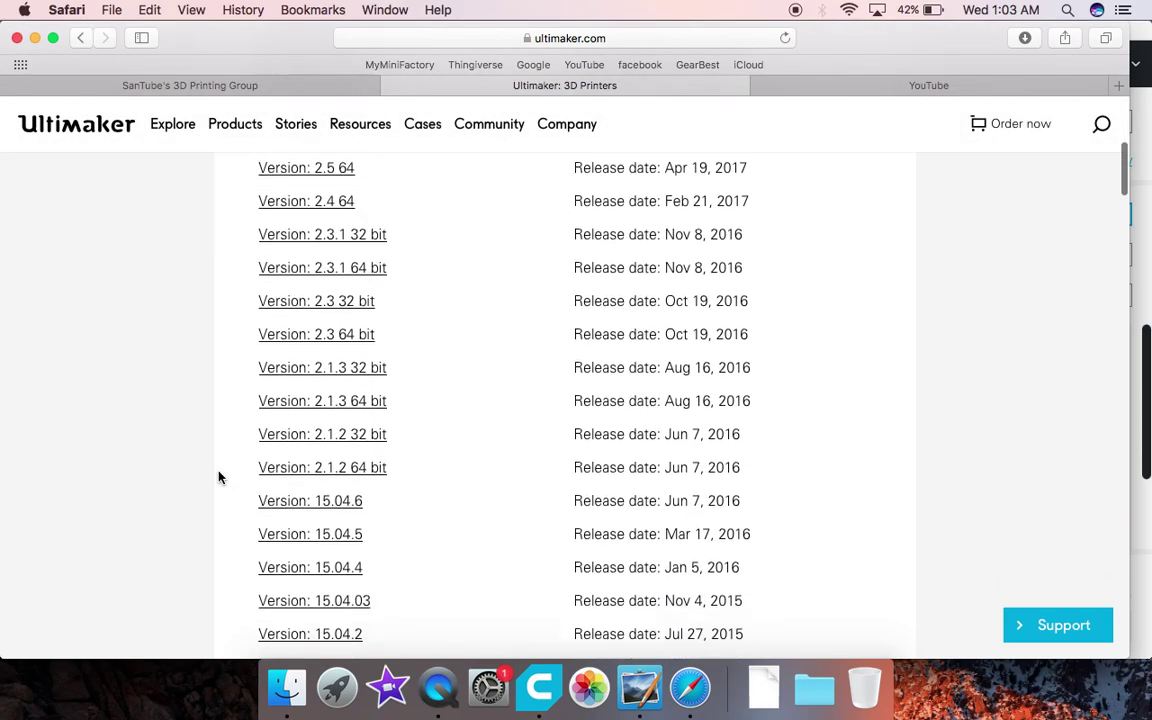
scroll(220, 478, "down", 9)
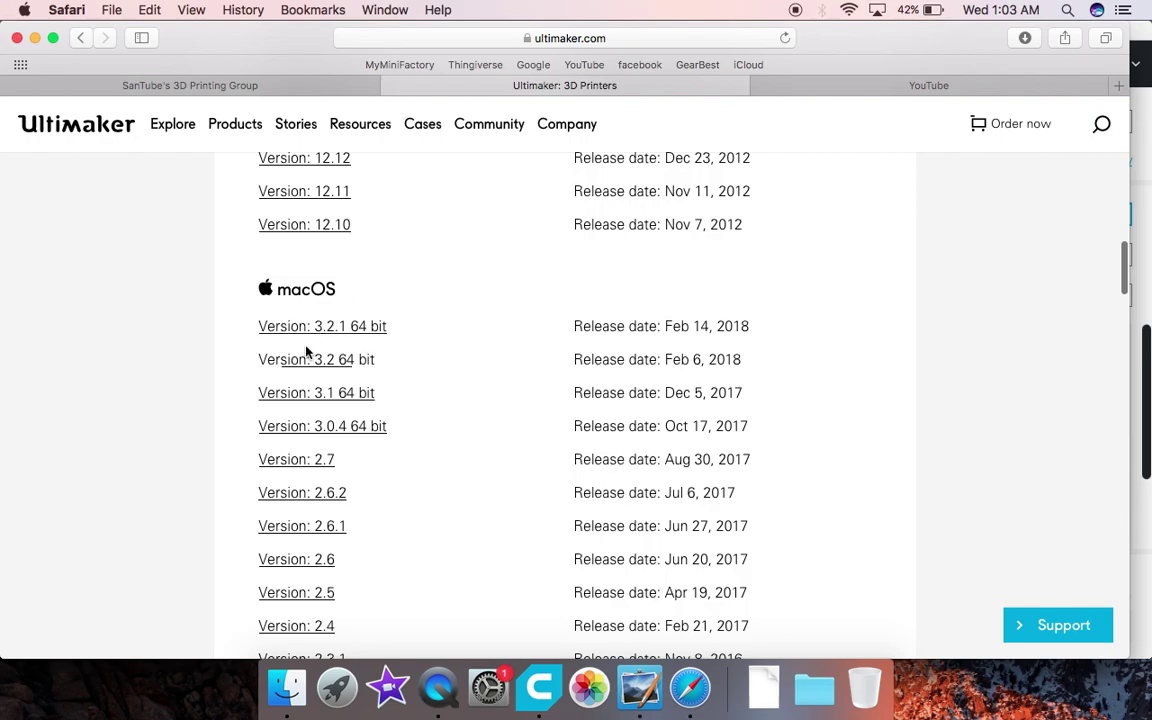
scroll(305, 322, "up", 2)
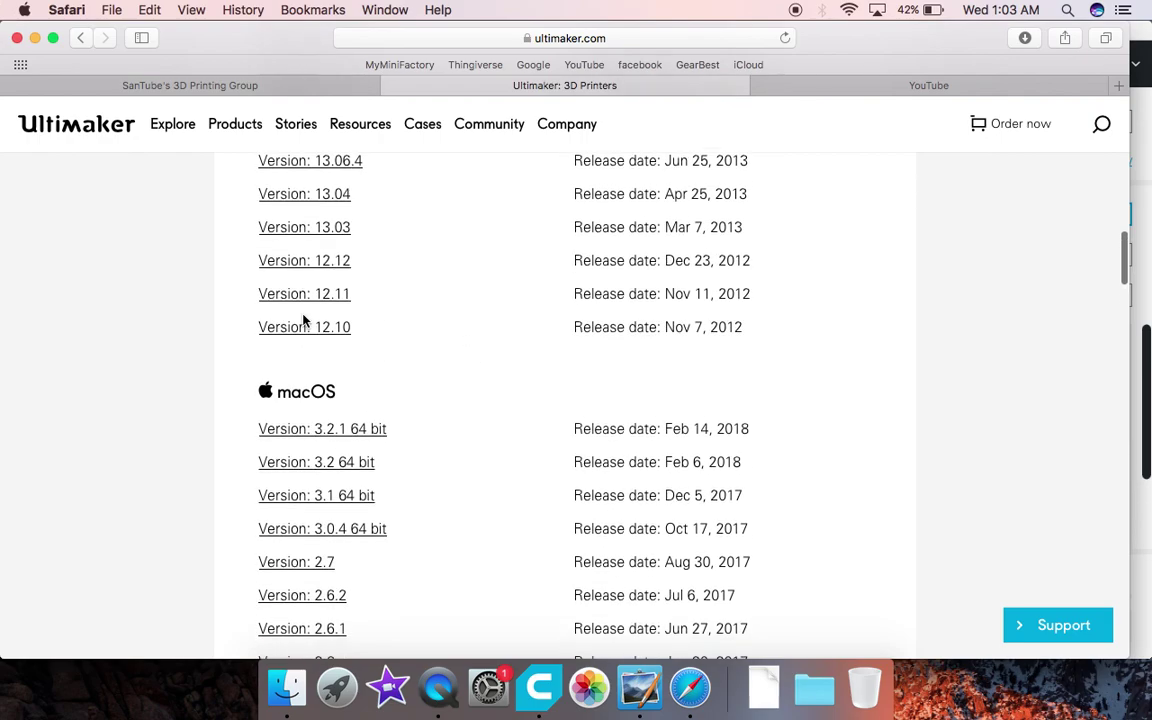
scroll(305, 321, "down", 3)
left_click(295, 272)
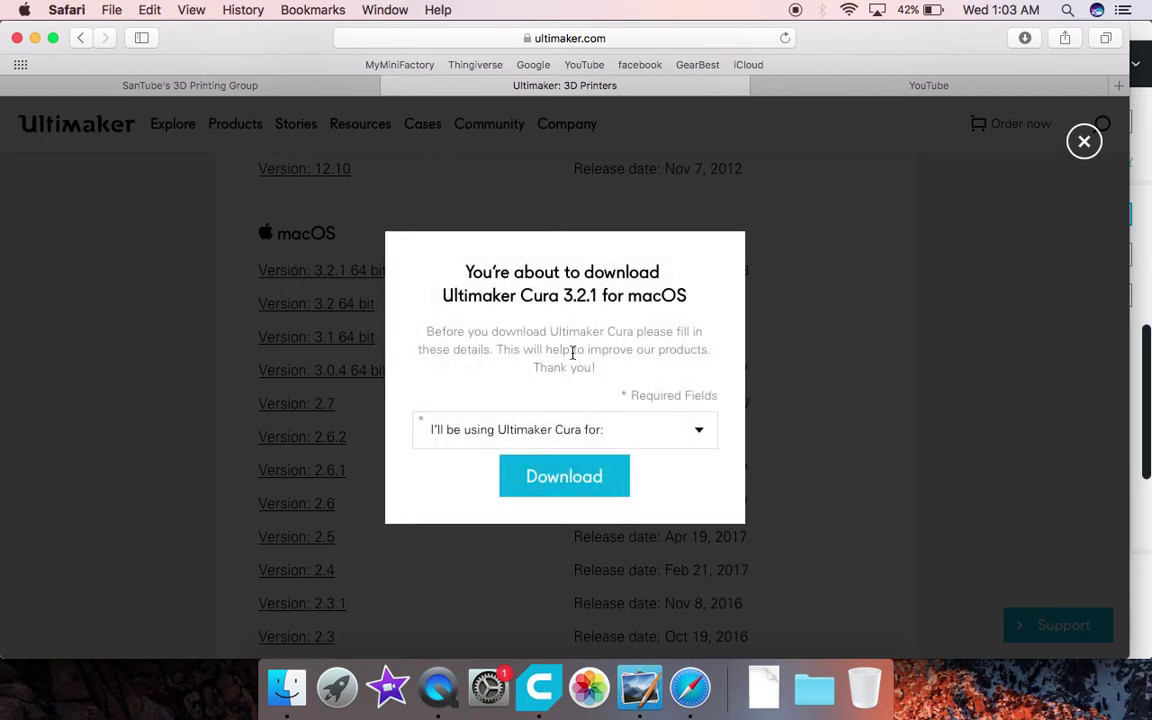
Step: Choose Personal Projects as intended use, dismiss the form, and close the Ultimaker and YouTube pages
left_click(698, 433)
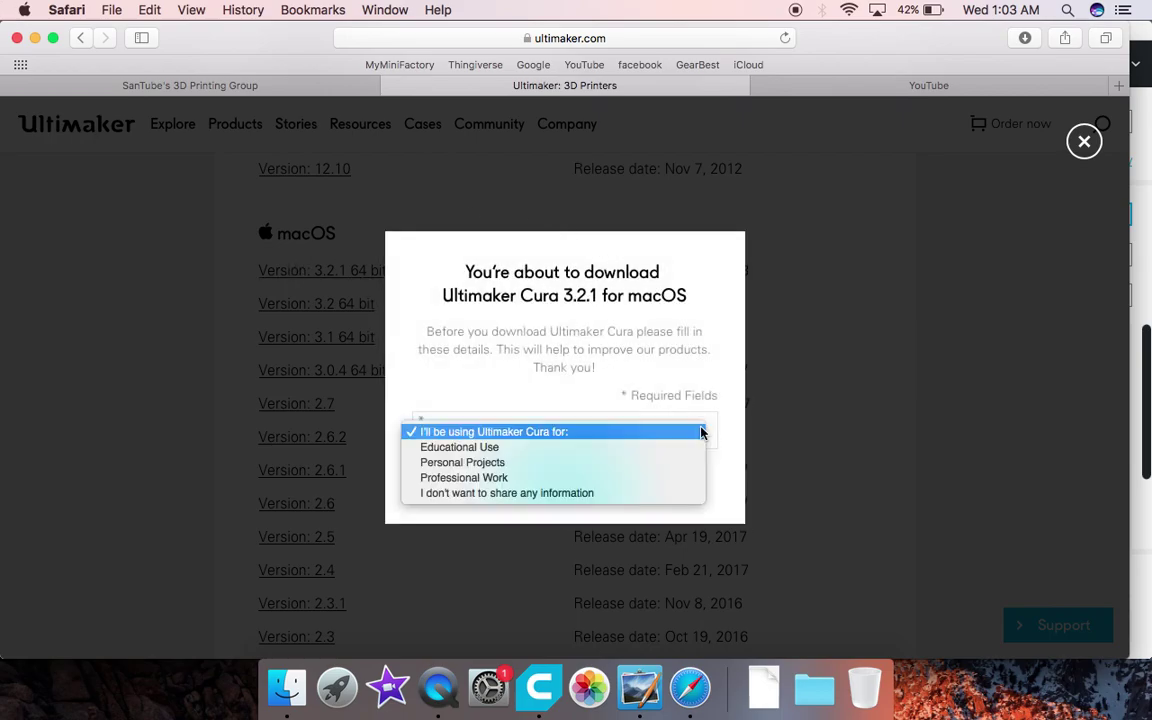
left_click(534, 465)
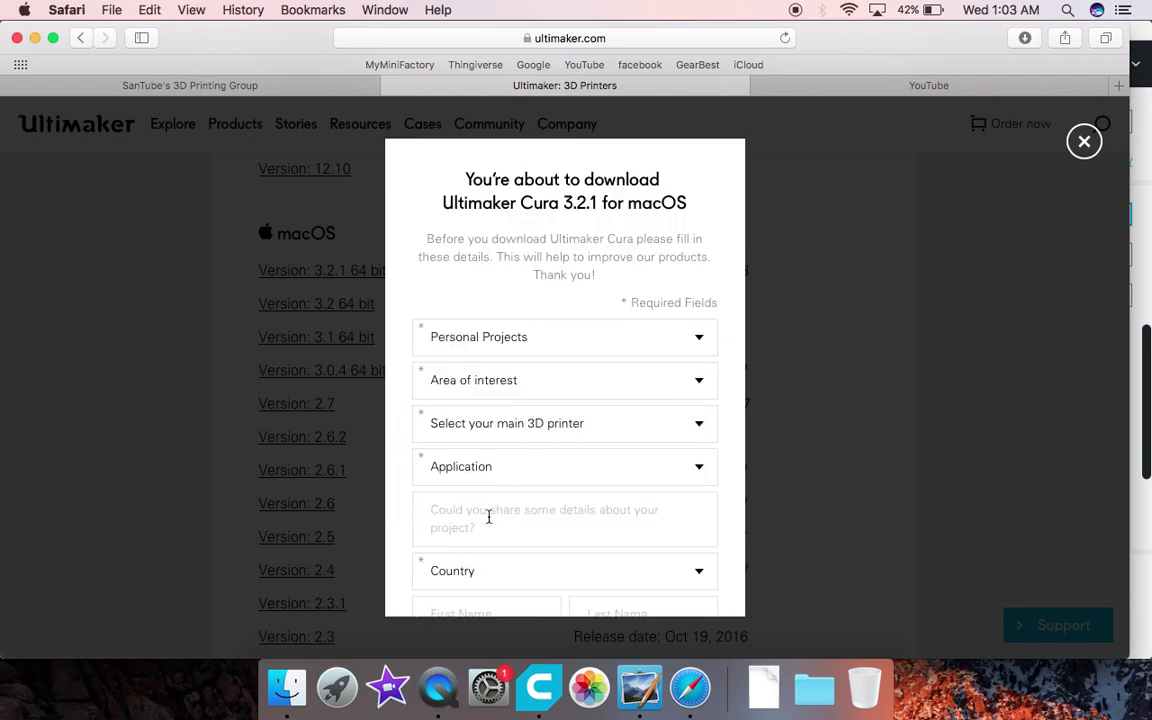
scroll(489, 516, "down", 5)
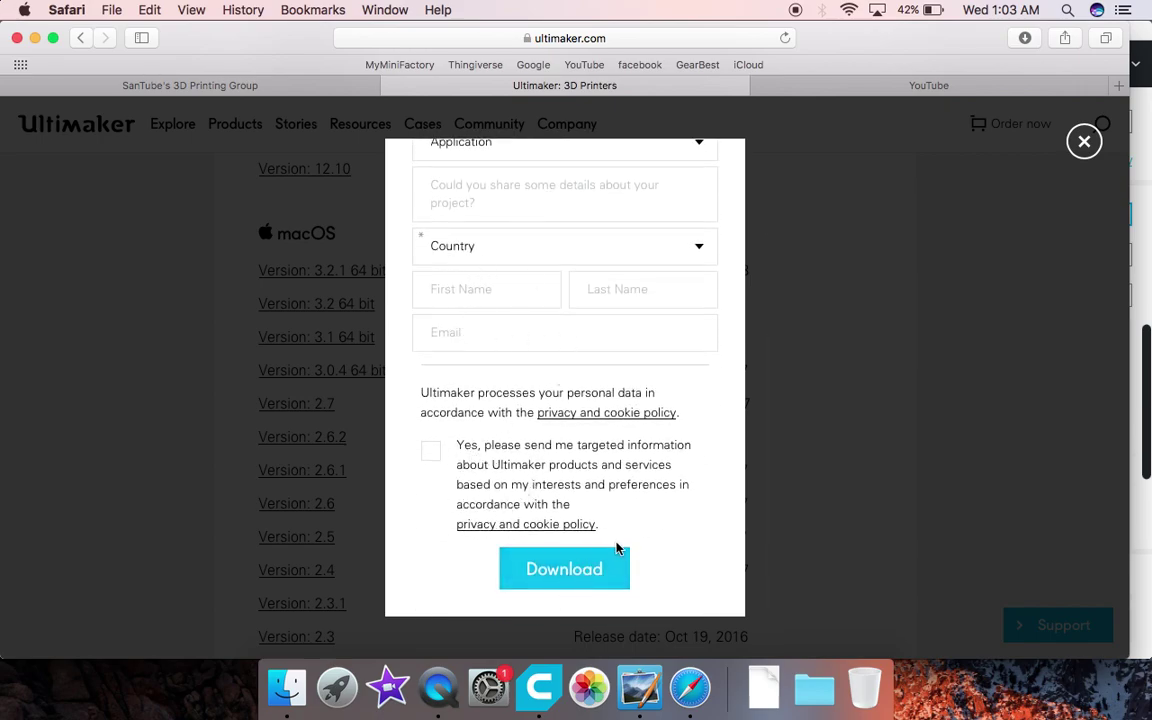
left_click(1084, 142)
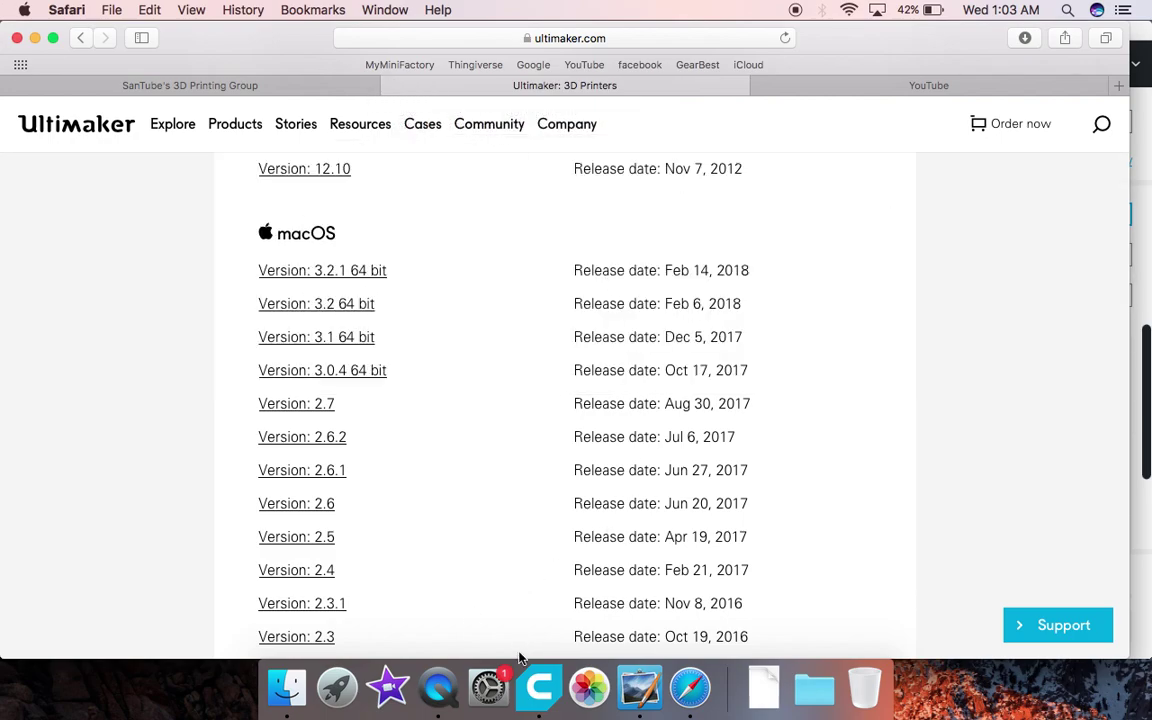
left_click(393, 88)
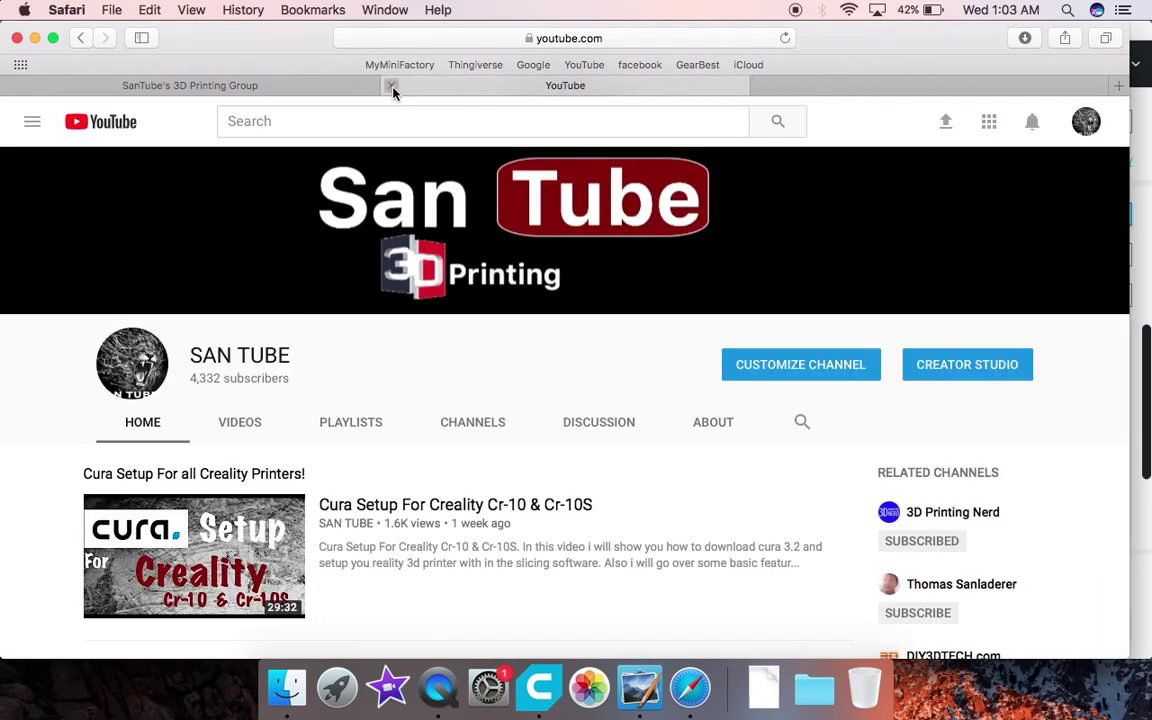
left_click(393, 88)
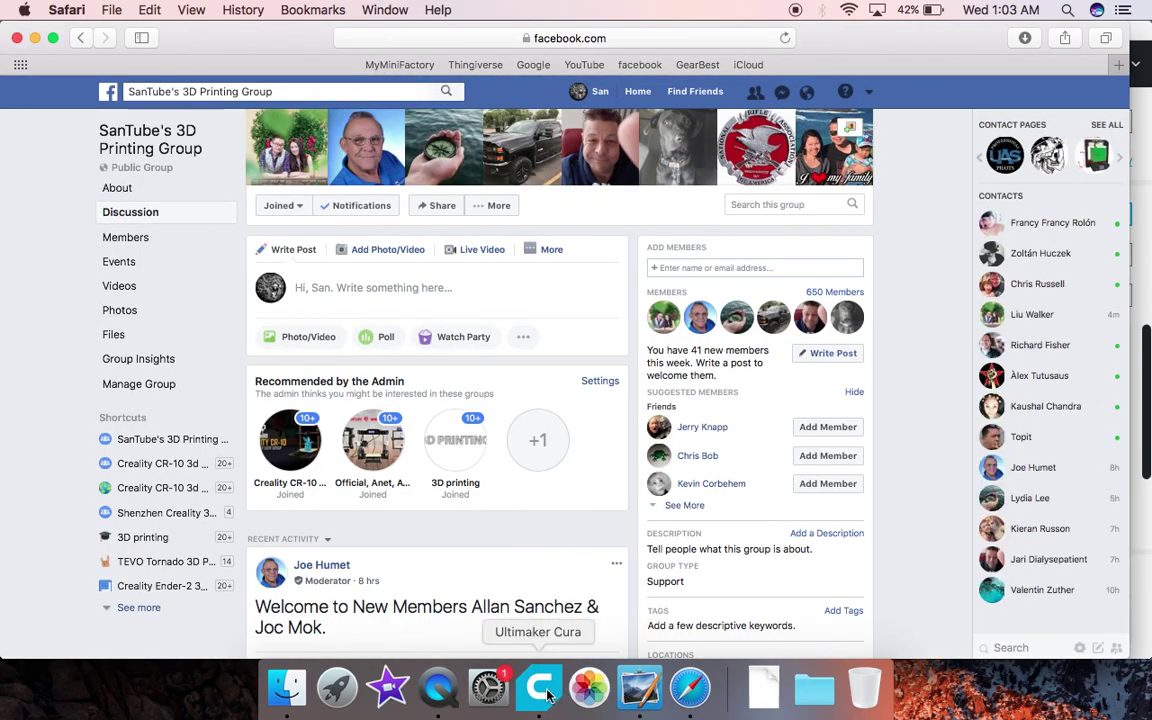
Step: Bring Cura forward and start adding a printer from Preferences > Printers
left_click(539, 688)
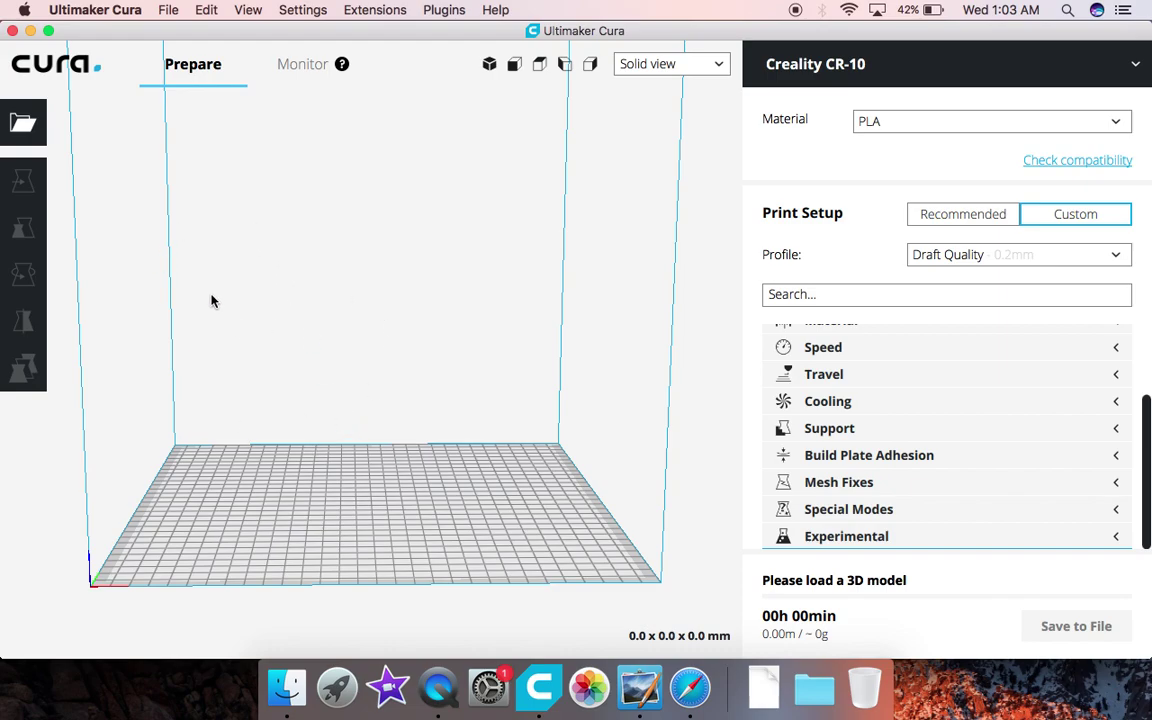
left_click(100, 11)
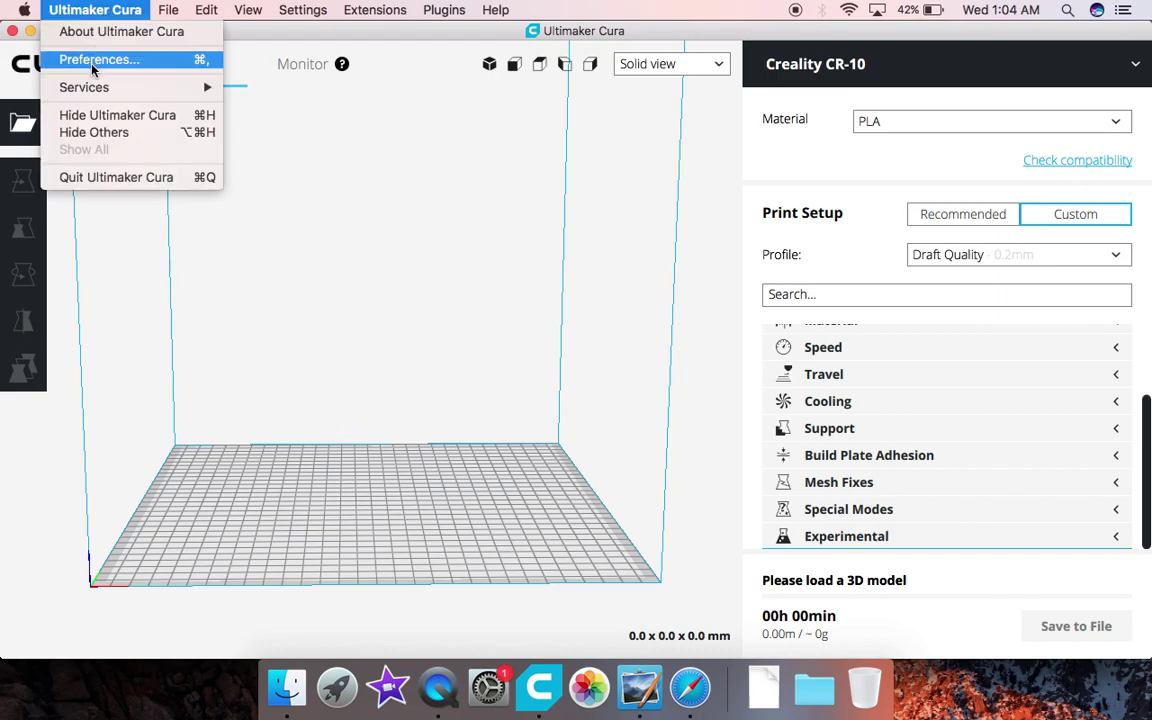
mouse_move(95, 88)
left_click(88, 59)
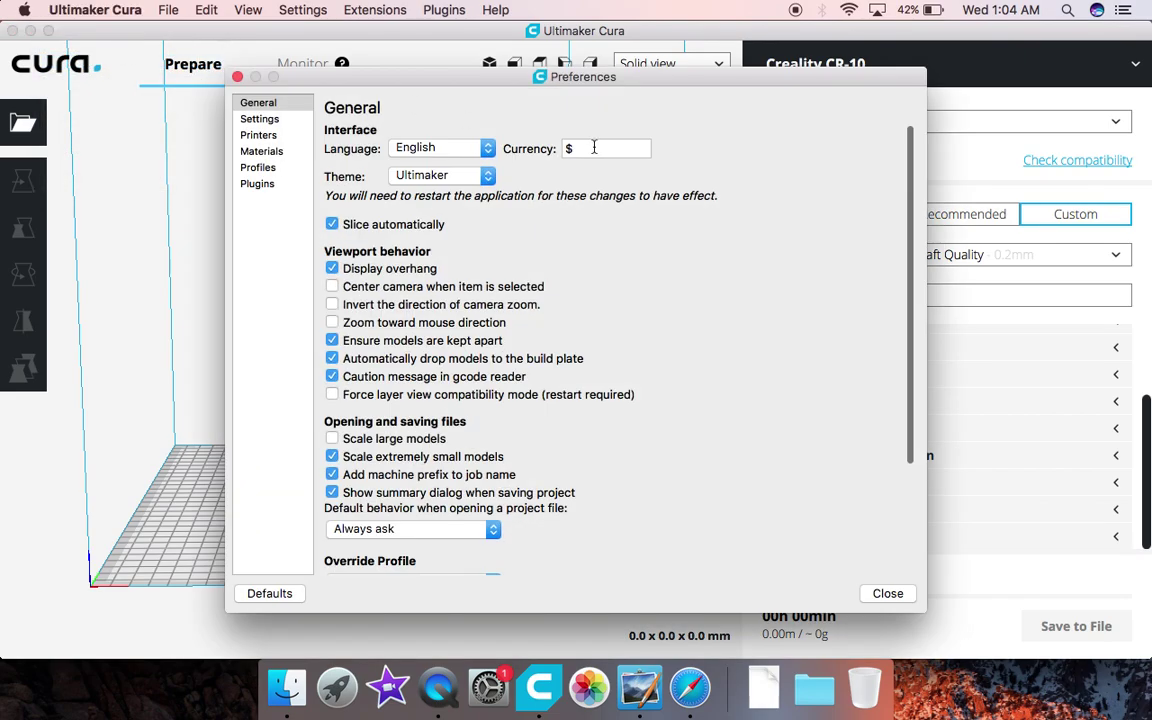
left_click(268, 136)
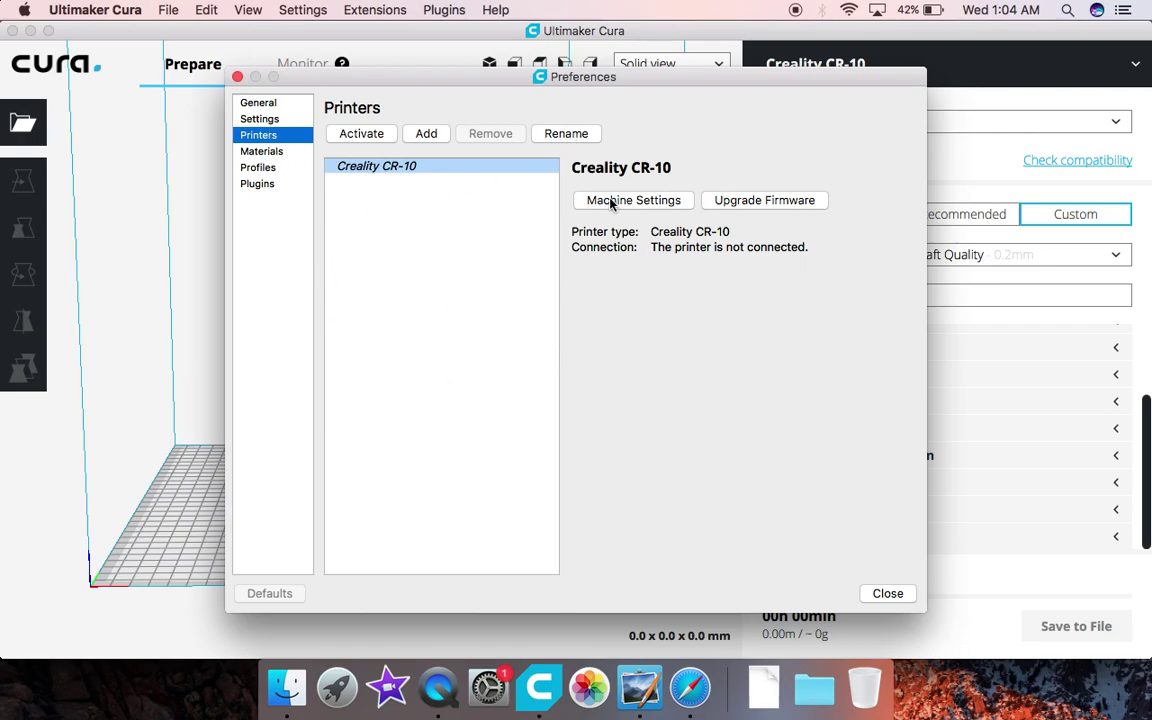
left_click(425, 135)
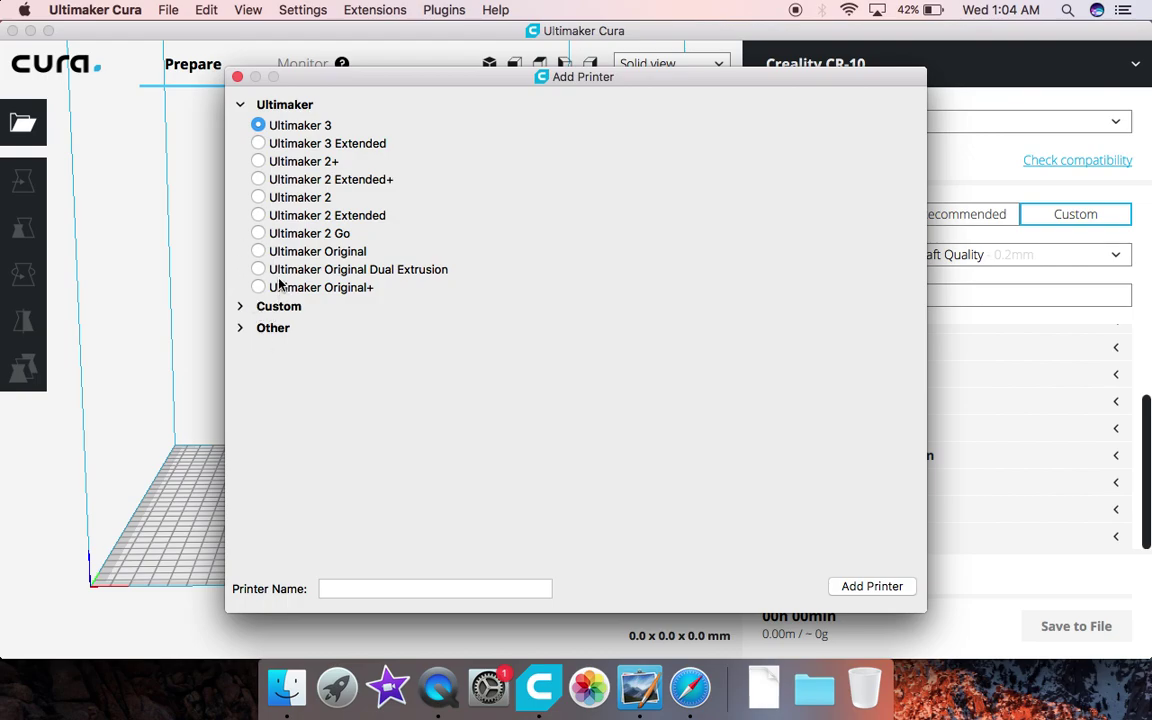
Step: Select Creality CR-10 from the Other printers list and add it
left_click(274, 329)
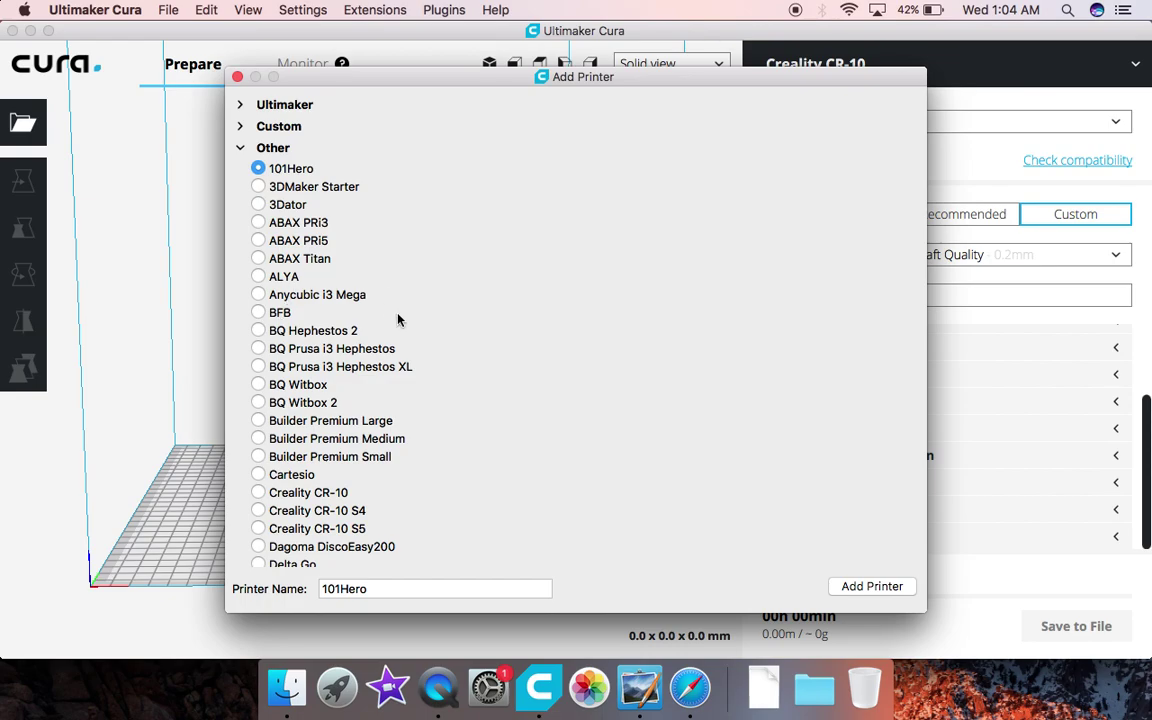
scroll(437, 410, "down", 10)
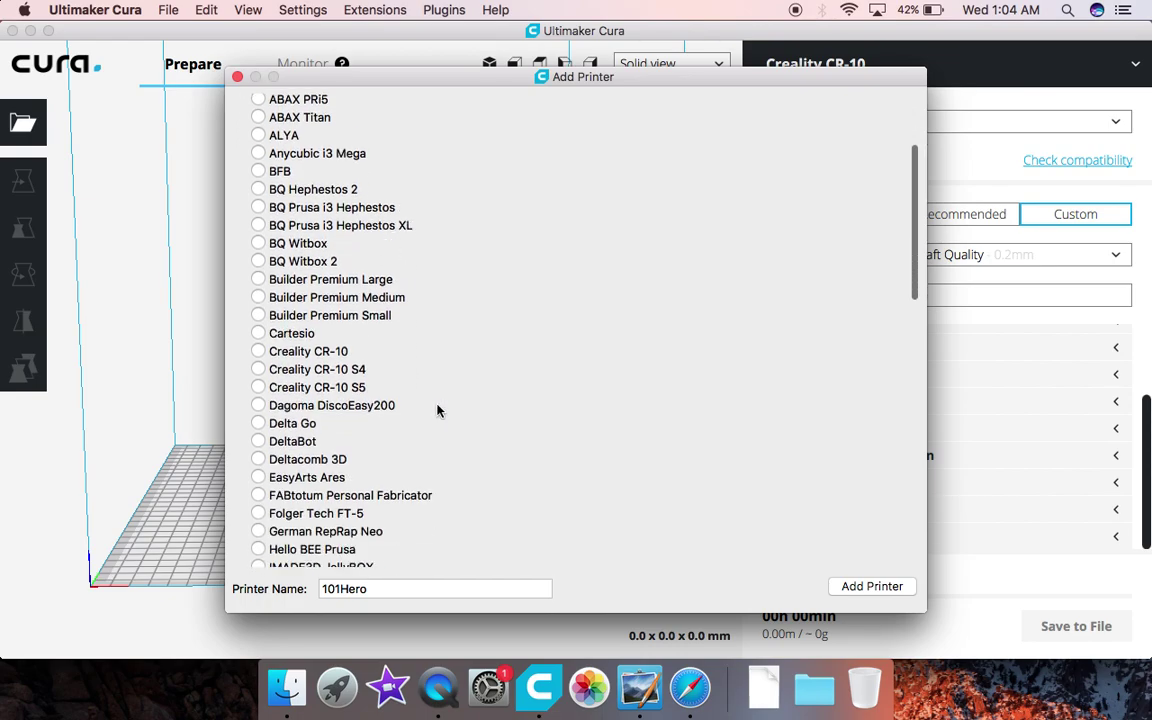
scroll(437, 410, "down", 15)
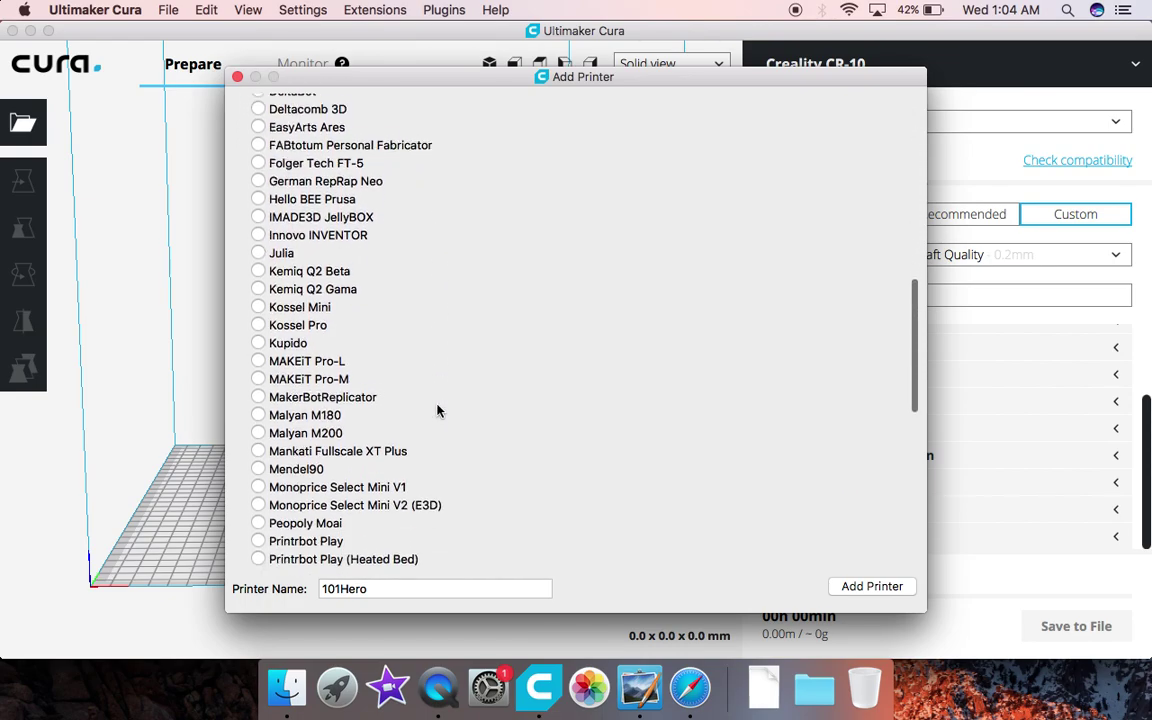
scroll(437, 410, "down", 5)
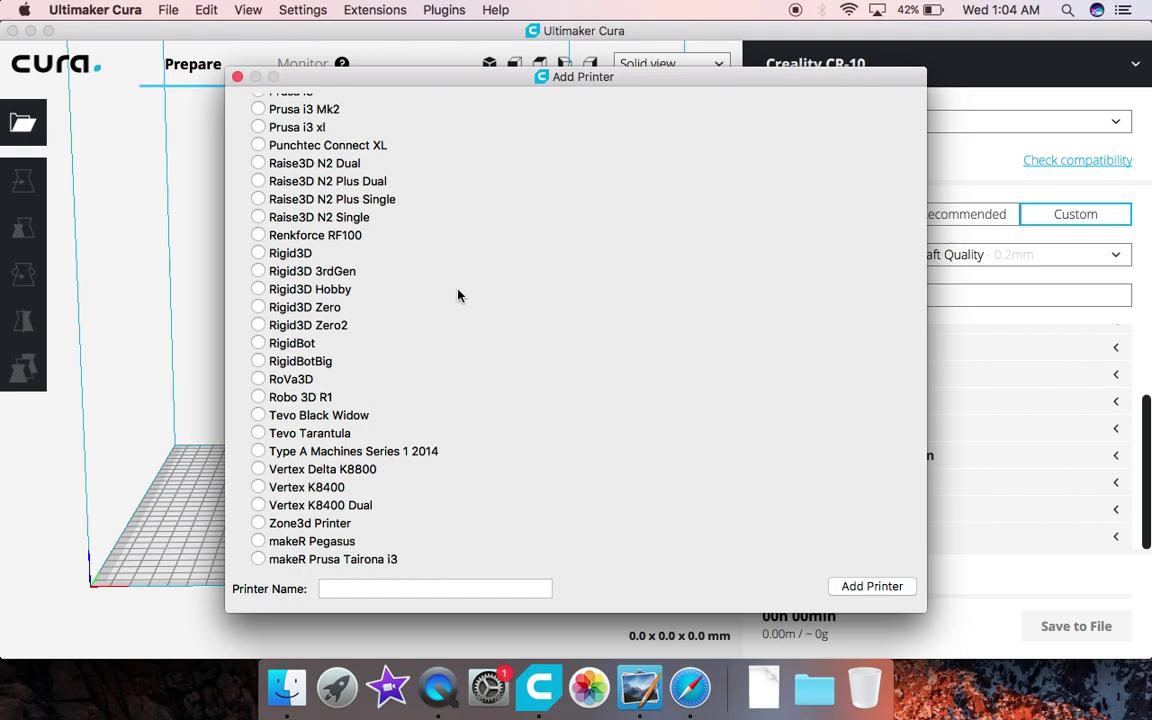
scroll(458, 295, "up", 15)
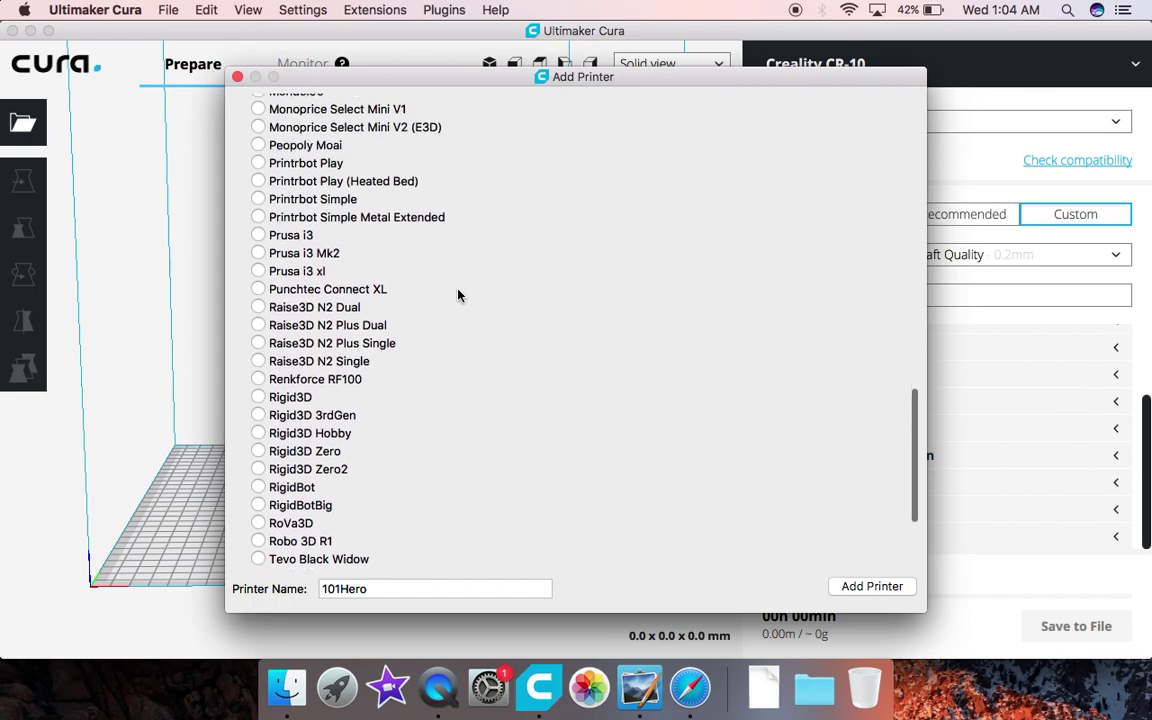
scroll(458, 295, "up", 5)
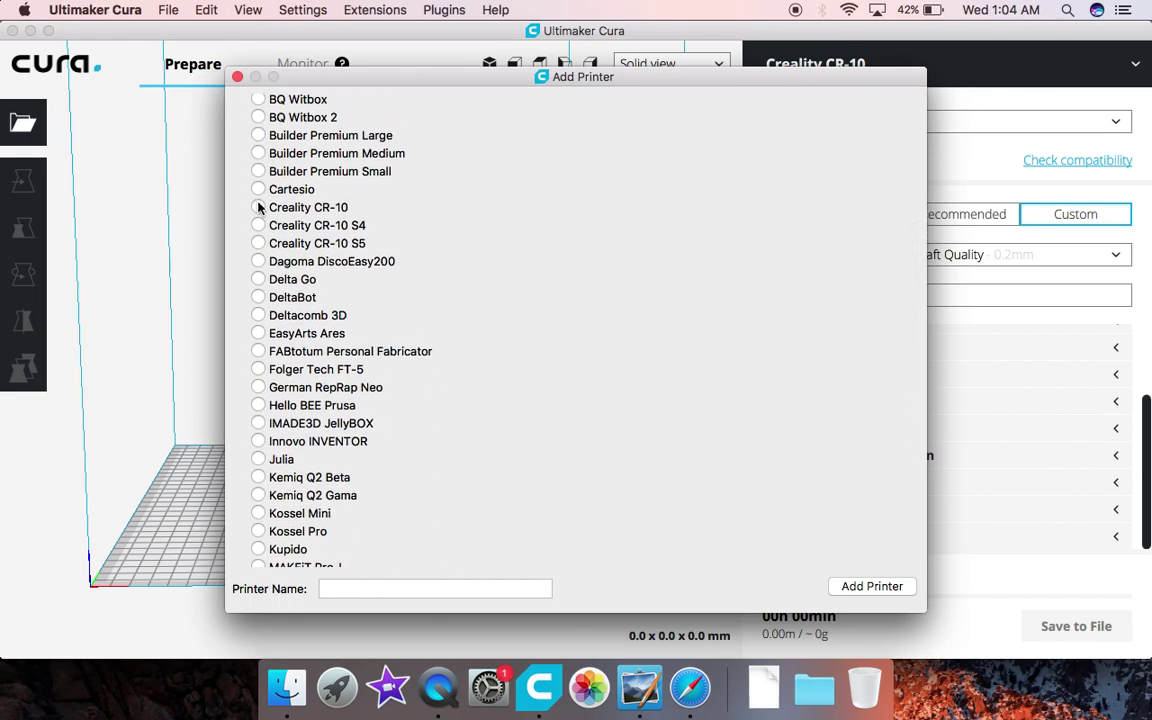
left_click(259, 208)
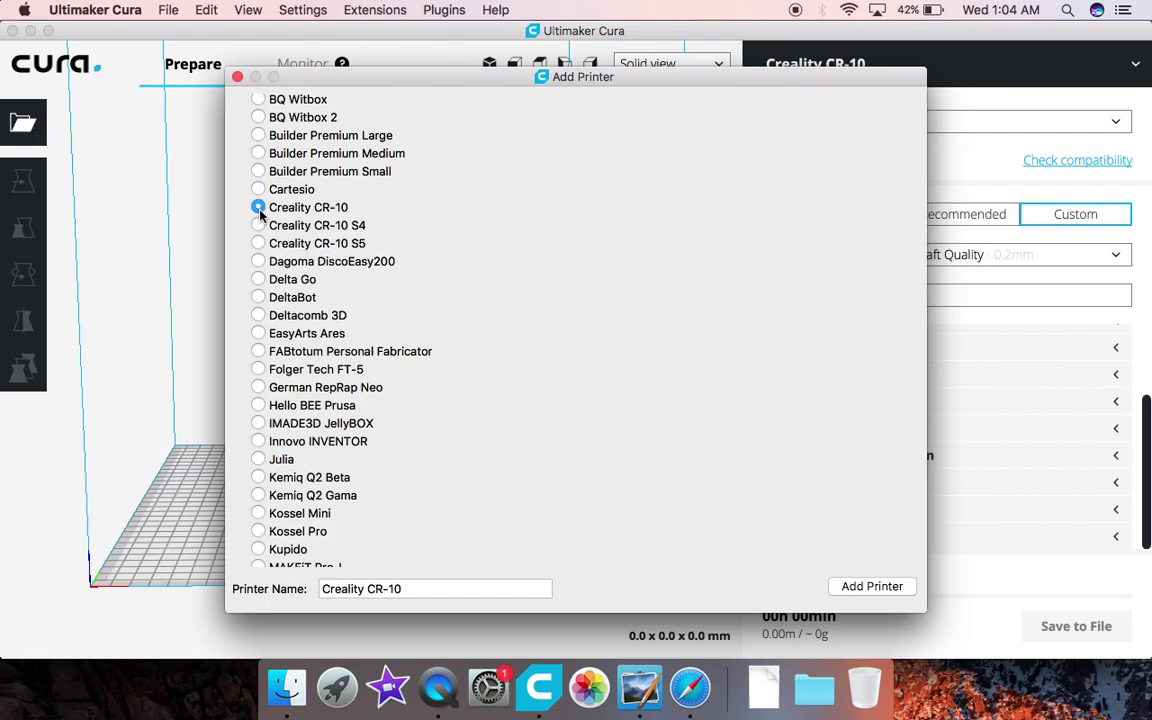
left_click(886, 592)
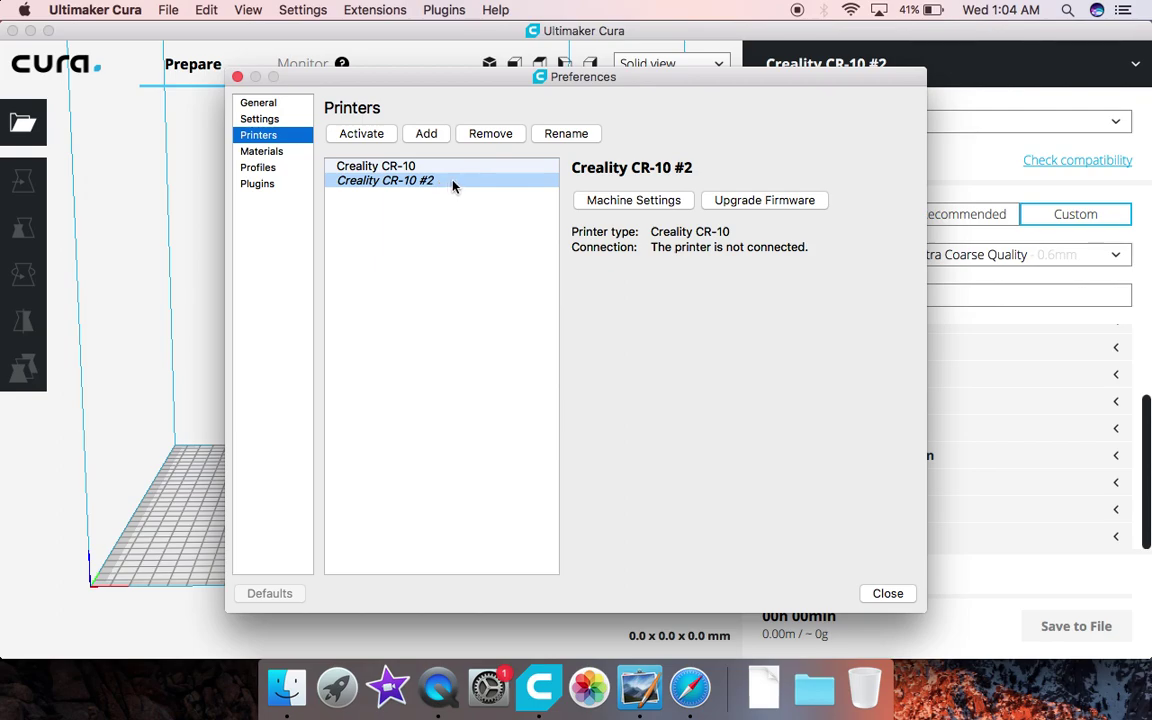
Step: Rename the new Creality CR-10 #2 printer to 'Tevo Torando'
left_click(581, 135)
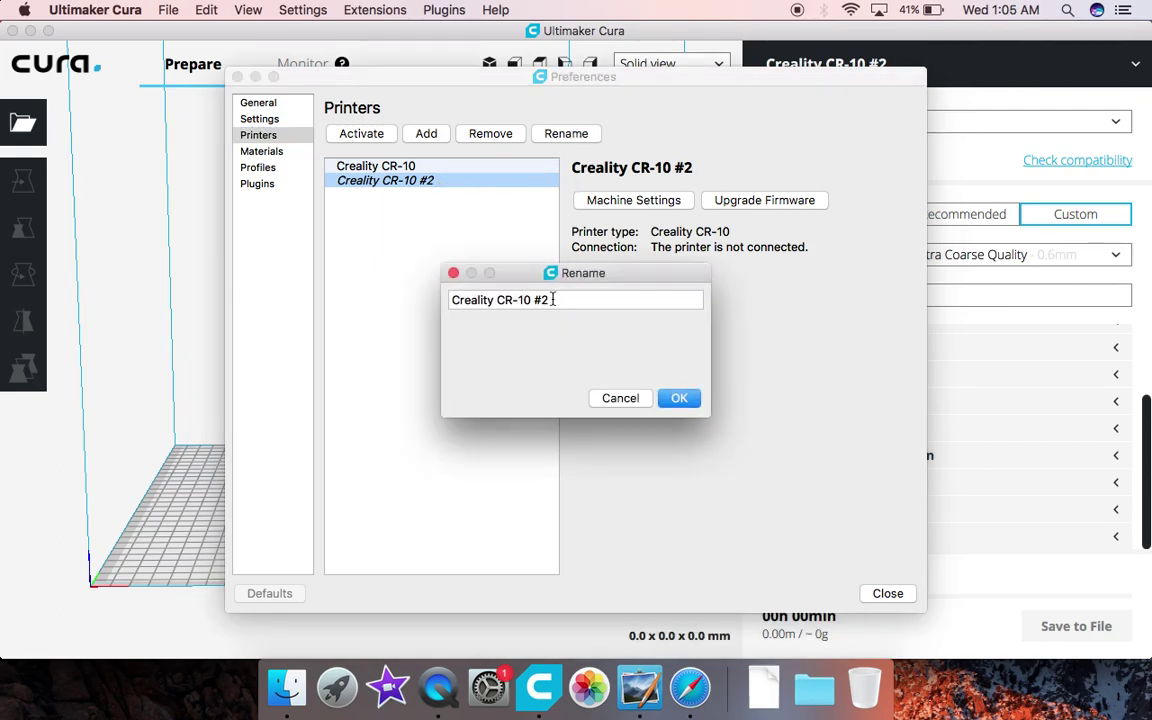
left_click_drag(553, 299, 449, 302)
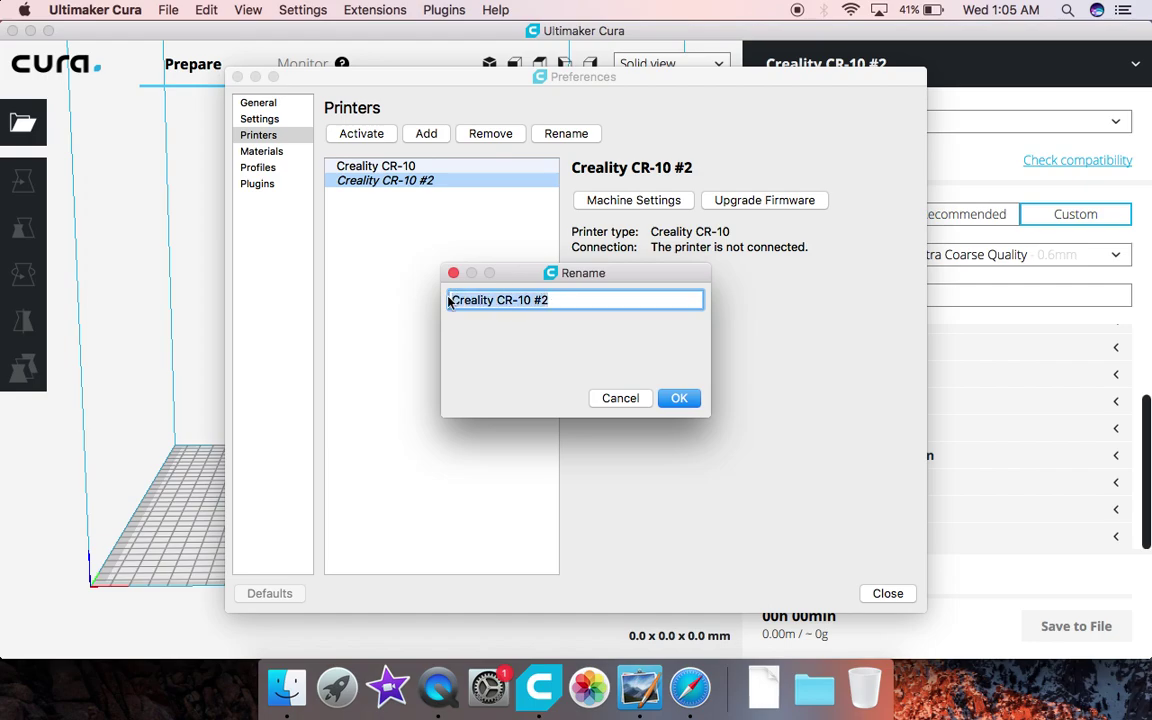
type("Tevo ")
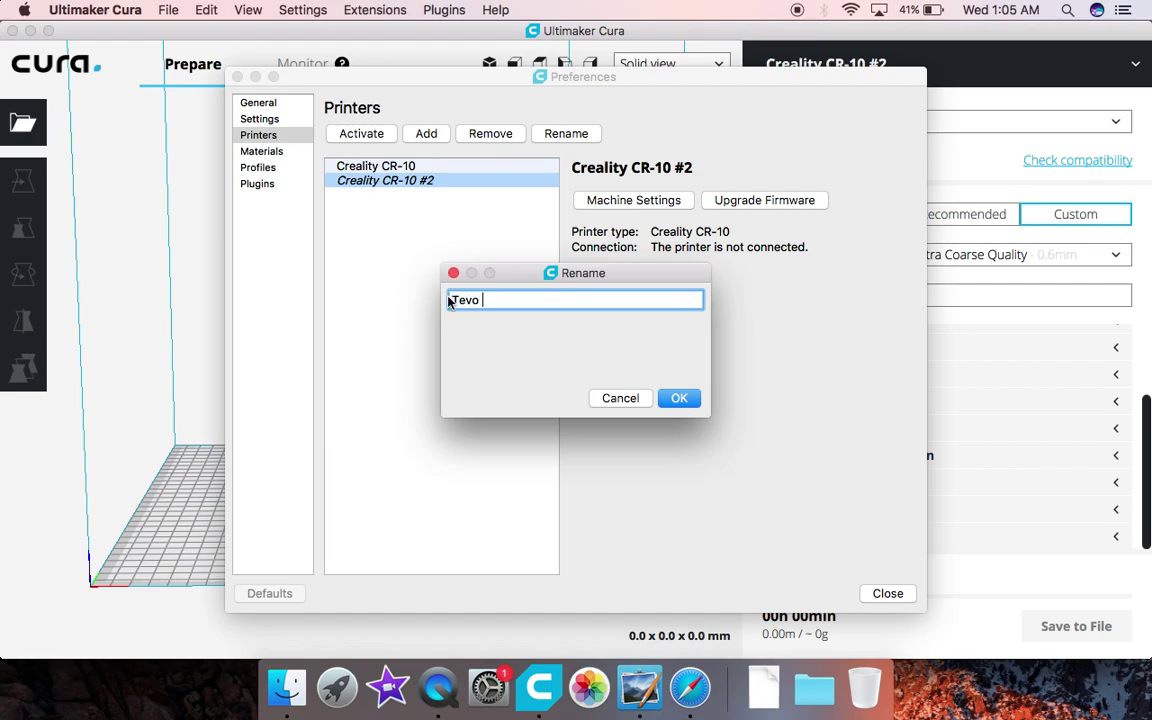
type("Torando")
left_click(680, 399)
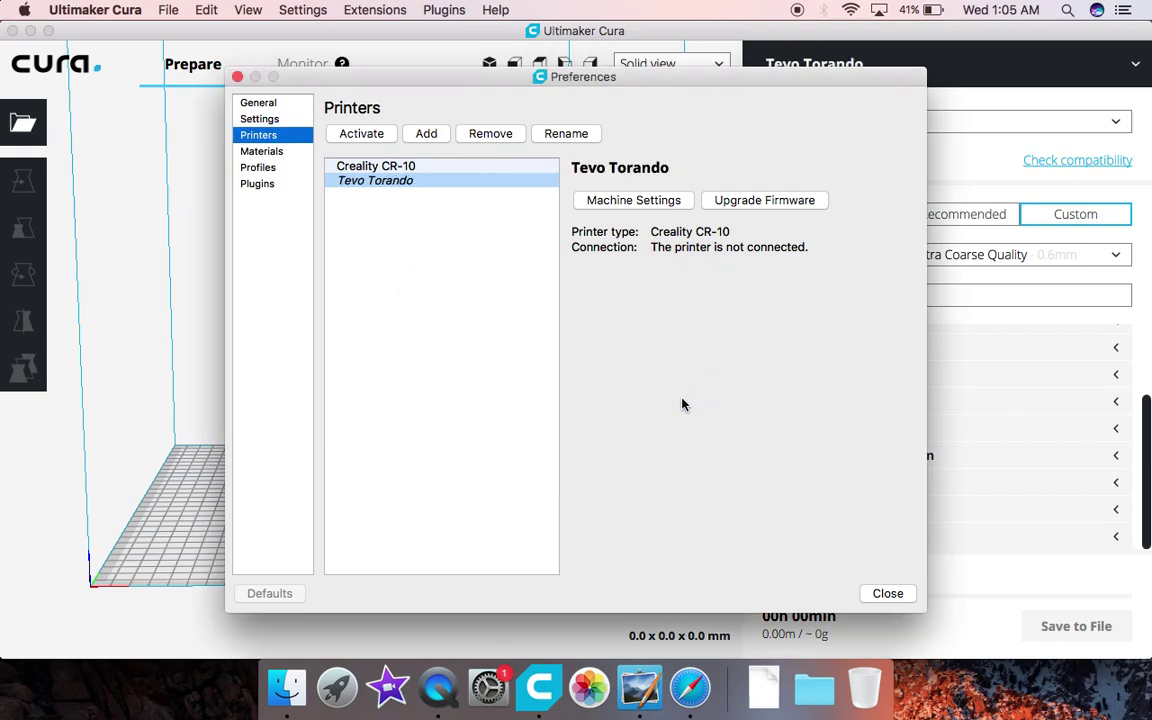
Step: Open and close Tevo Torando's machine settings, then close Preferences
left_click(640, 205)
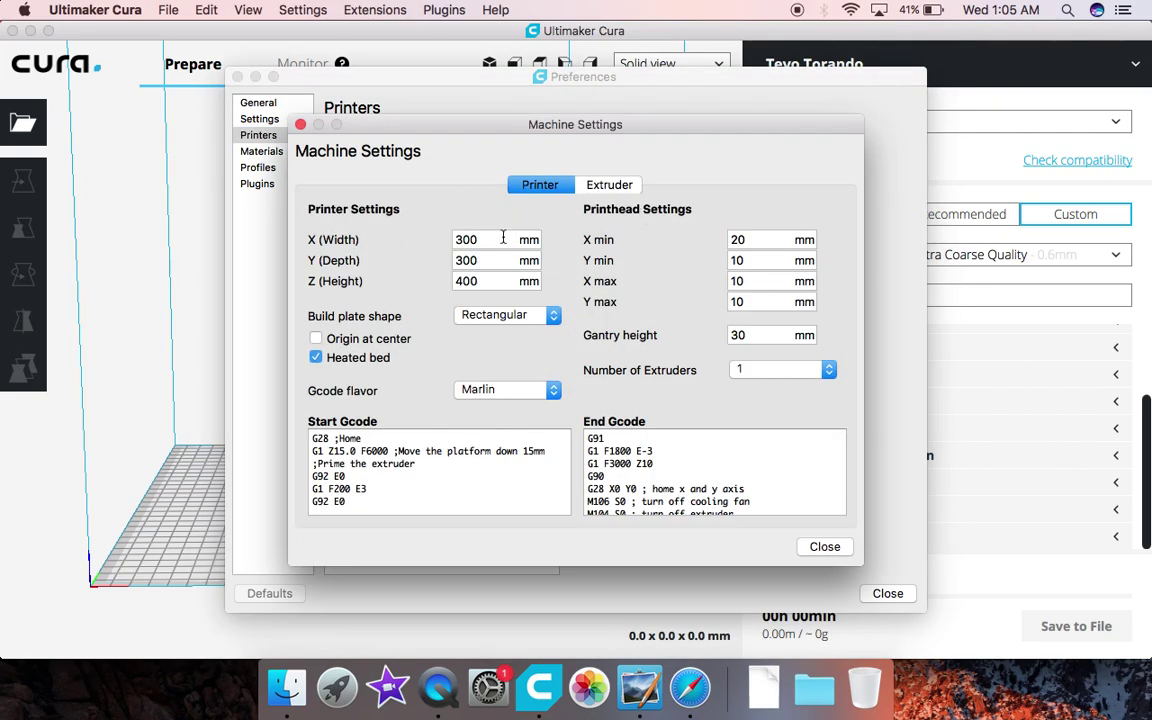
left_click(820, 546)
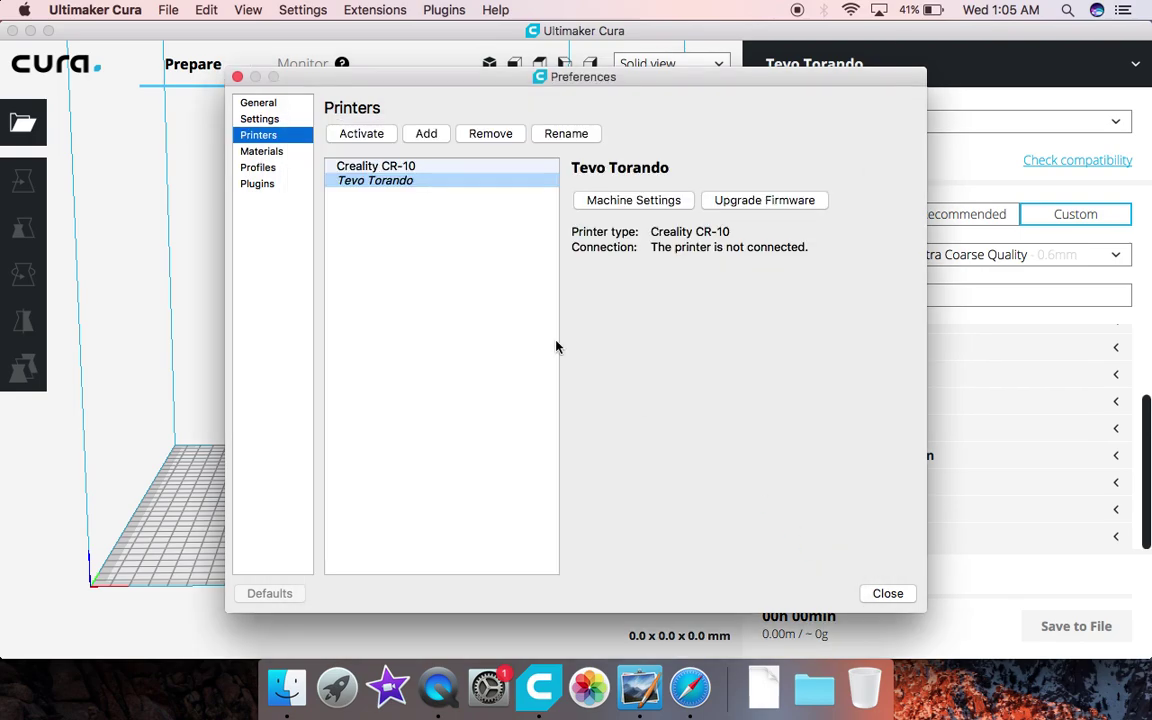
left_click(237, 77)
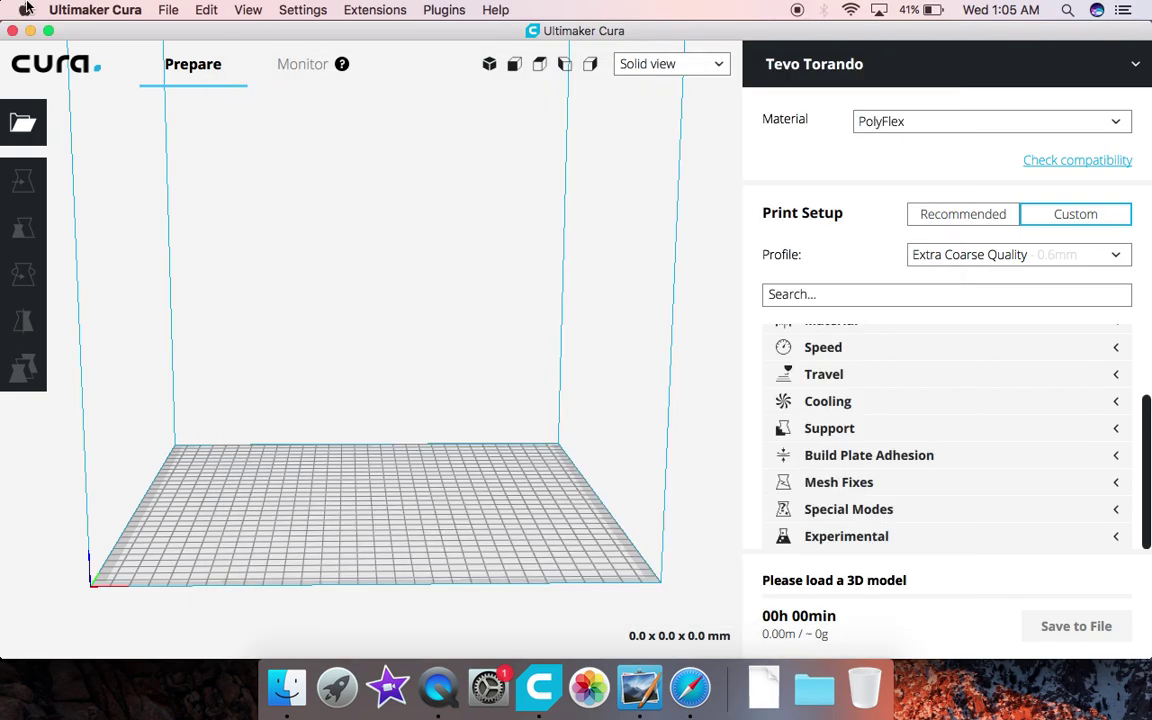
Step: Switch Print Setup to Recommended and reopen Preferences on the Printers page
left_click(950, 213)
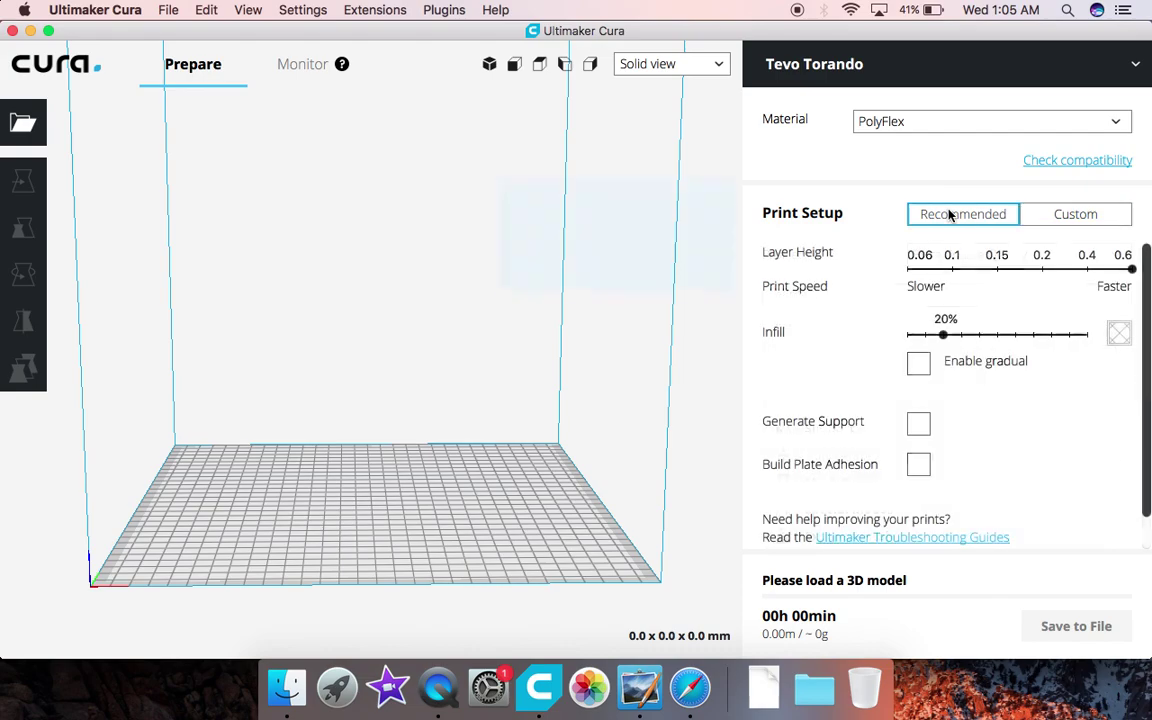
left_click(95, 10)
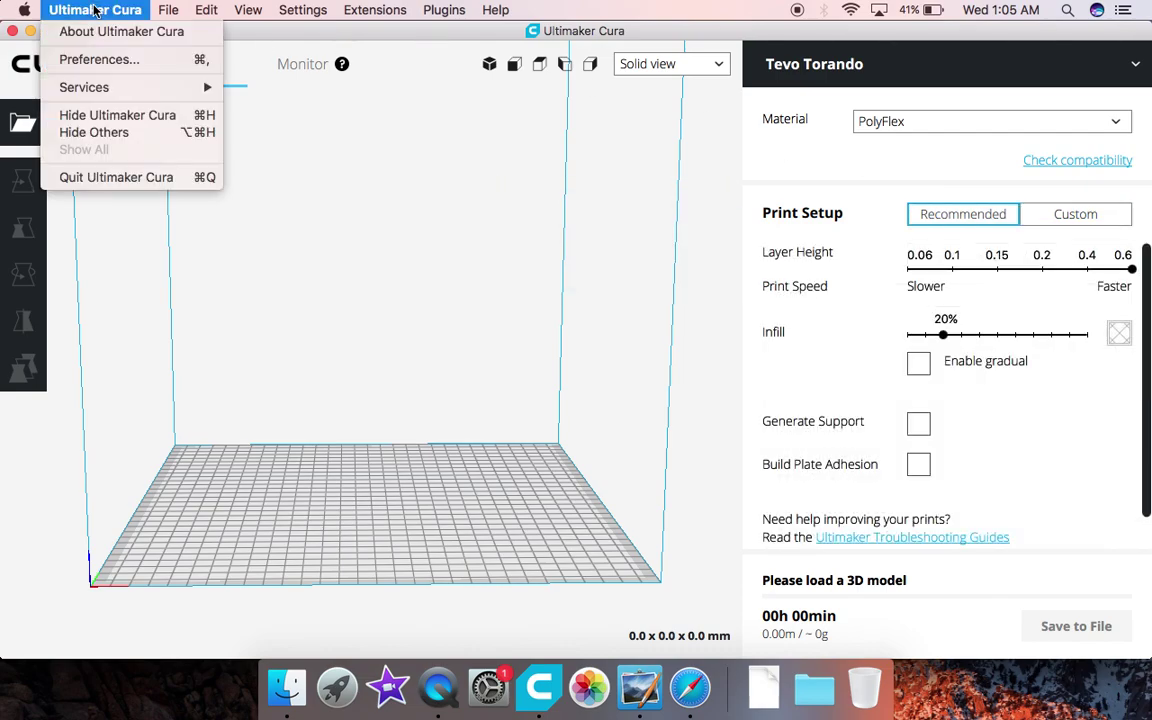
left_click(100, 60)
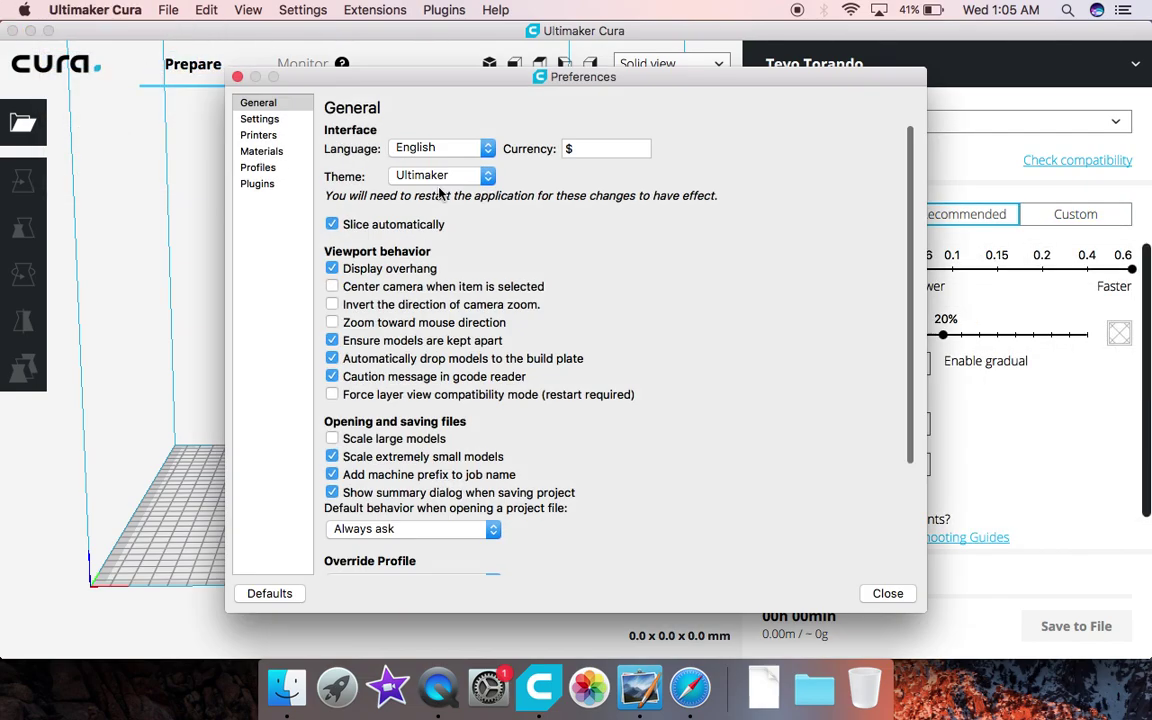
left_click(260, 135)
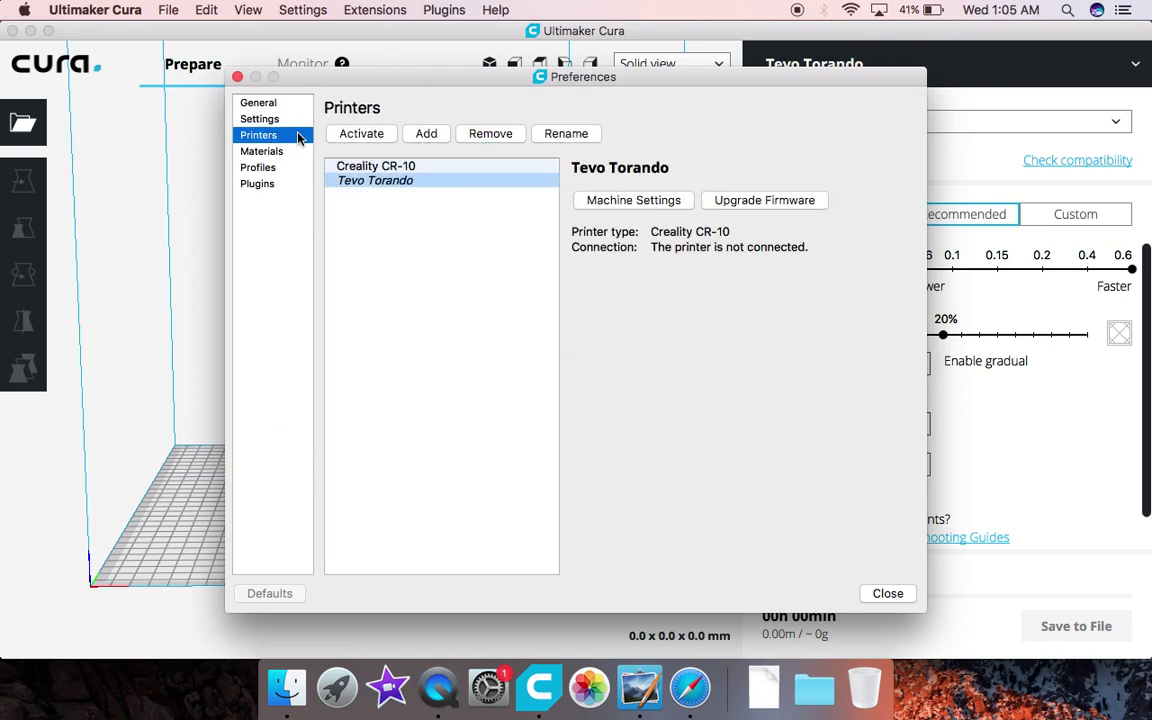
Step: Open Tevo Torando's Machine Settings and review the X min and Y min printhead values
left_click(640, 200)
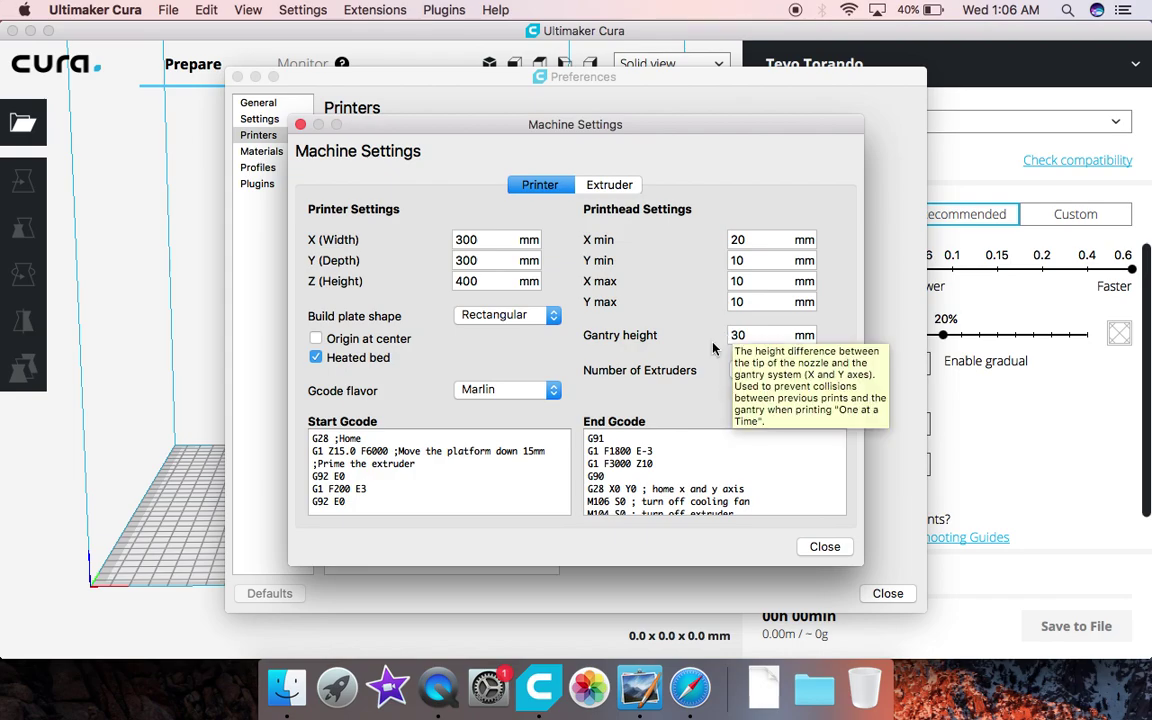
left_click(757, 241)
left_click(751, 260)
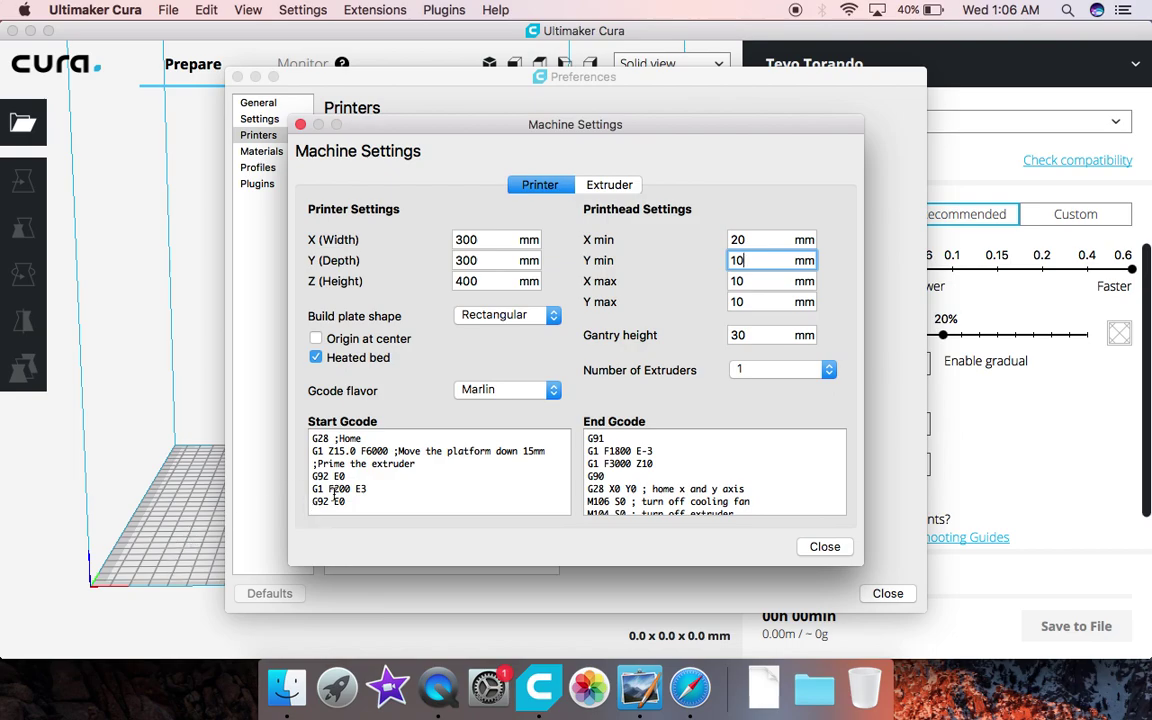
mouse_move(356, 346)
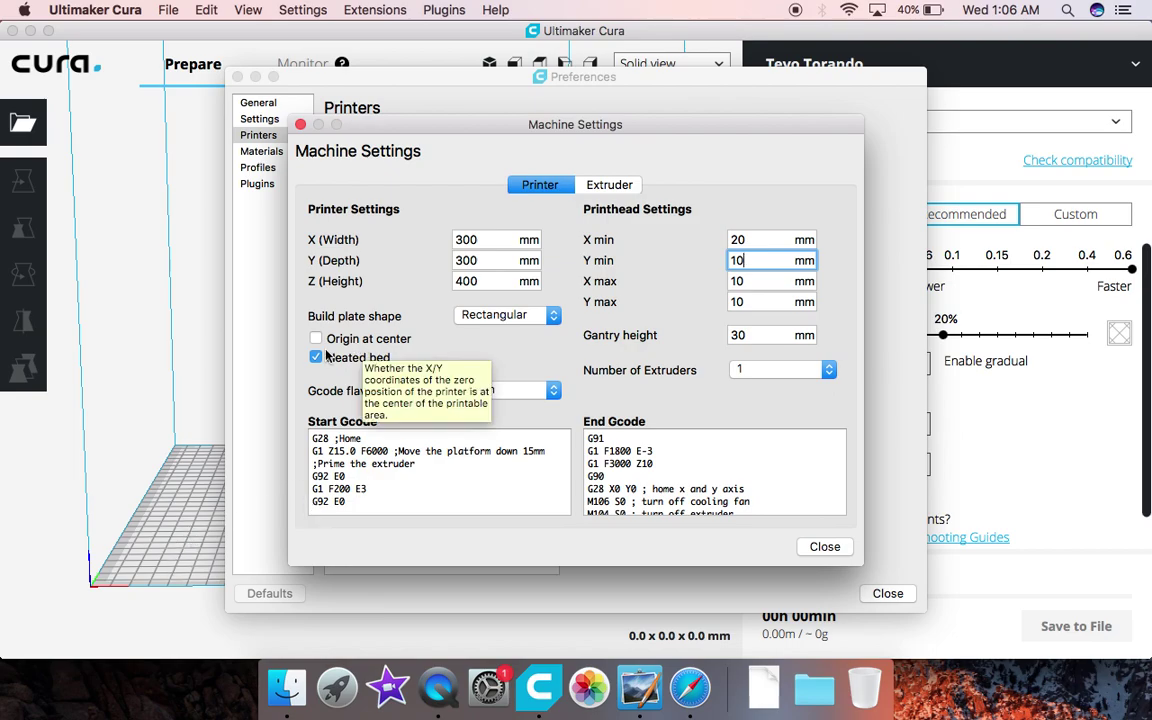
mouse_move(322, 366)
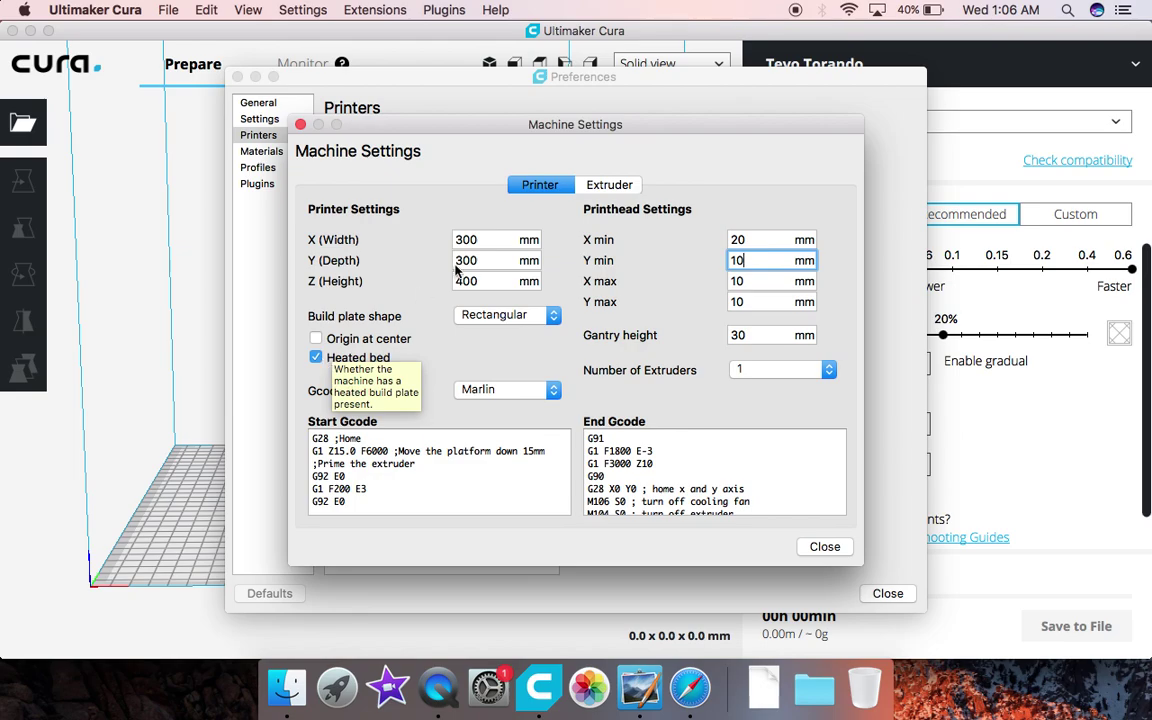
left_click(620, 188)
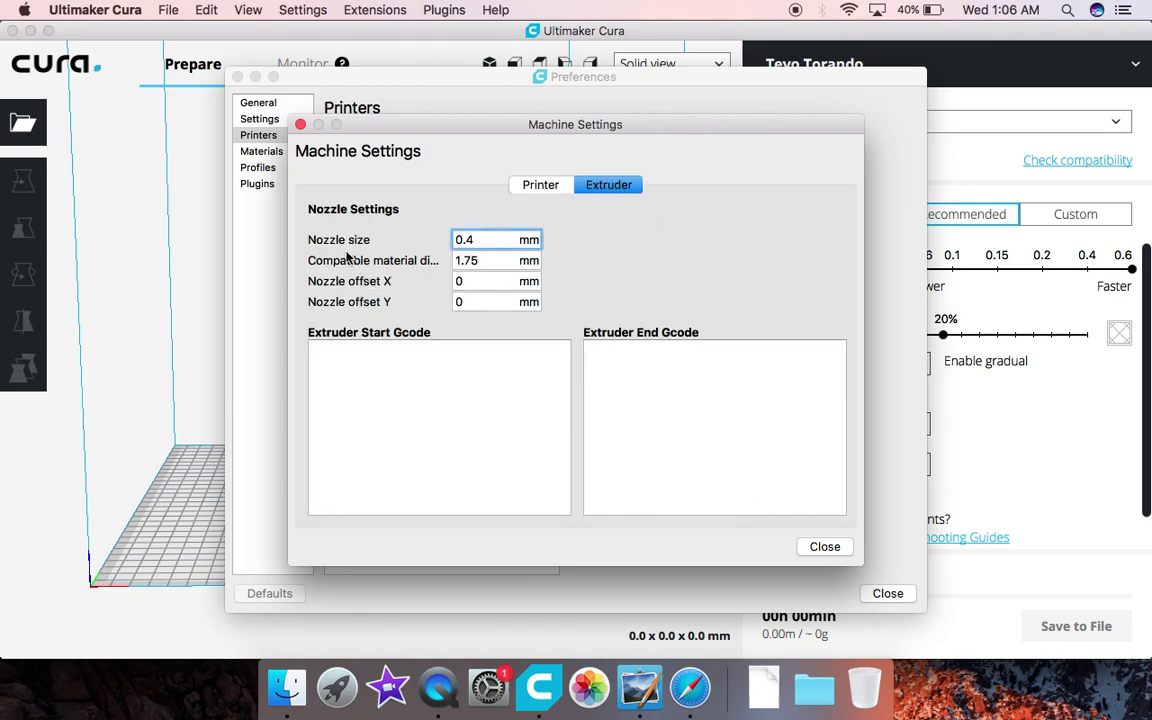
Step: Confirm the 0.4 mm nozzle and 1.75 mm material diameter, then close Machine Settings and Preferences
mouse_move(347, 257)
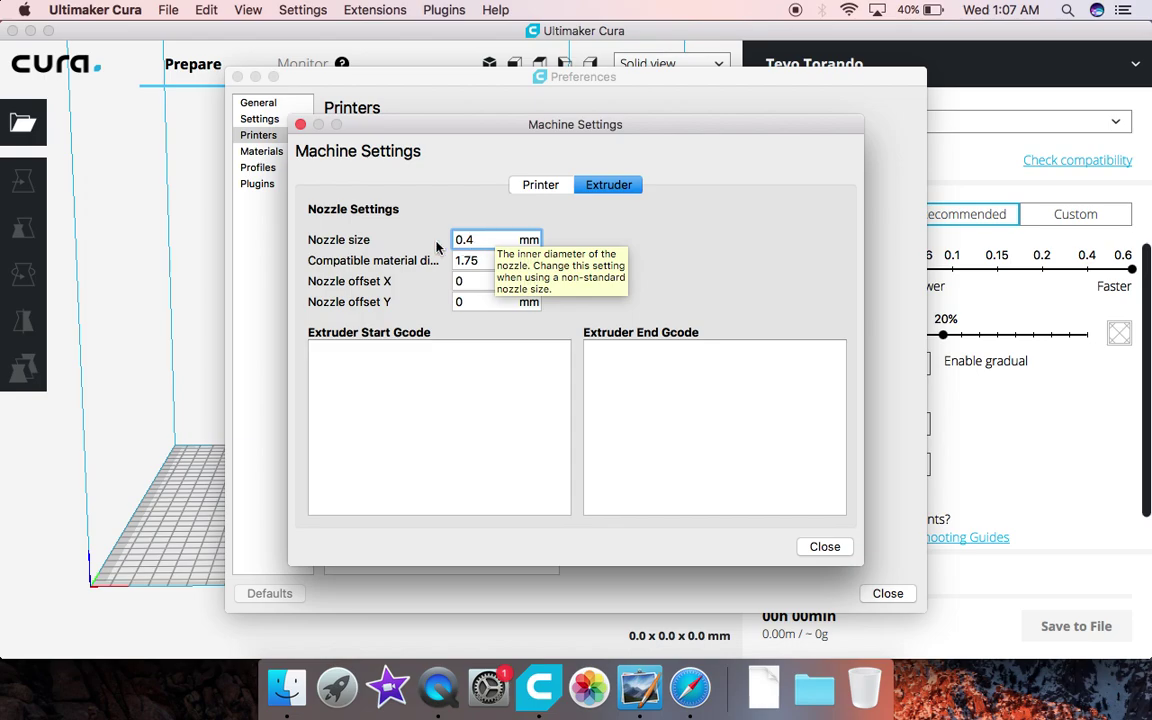
left_click(476, 260)
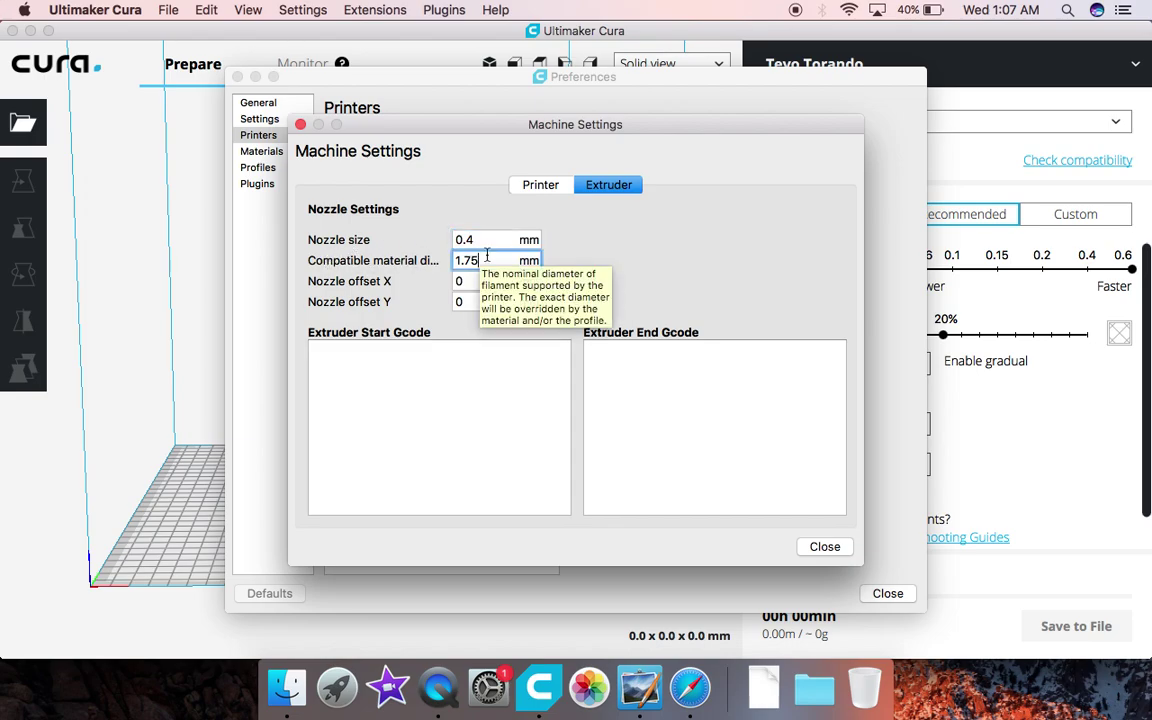
left_click(824, 546)
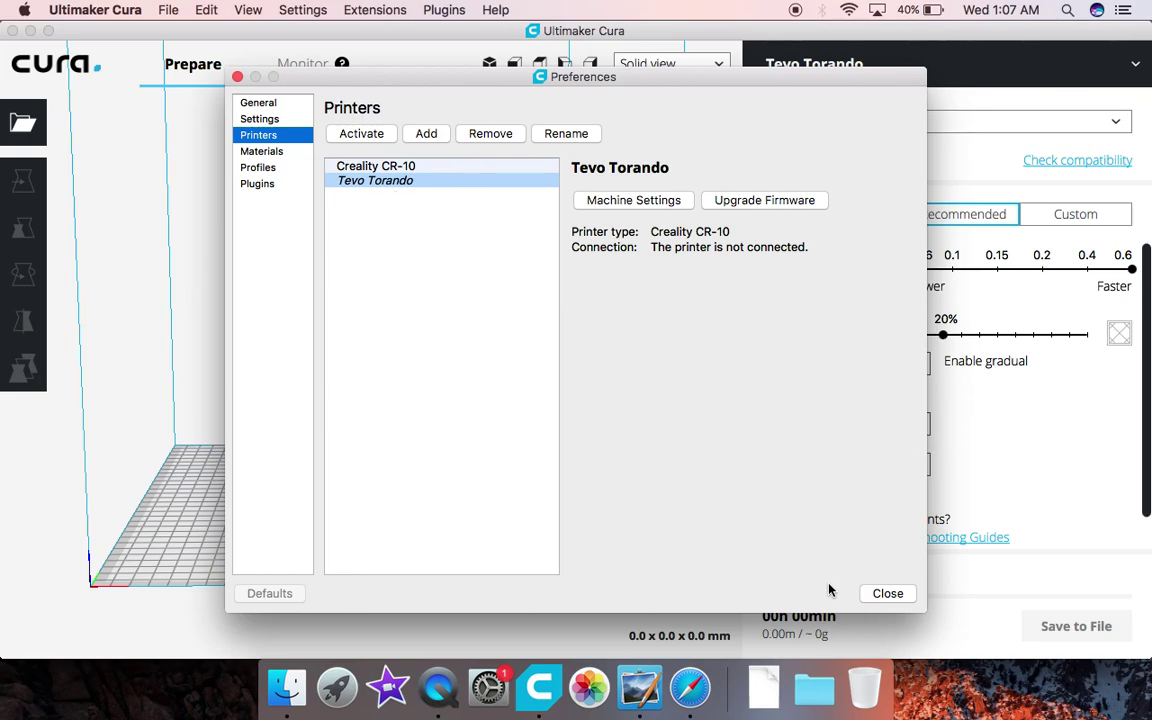
left_click(887, 594)
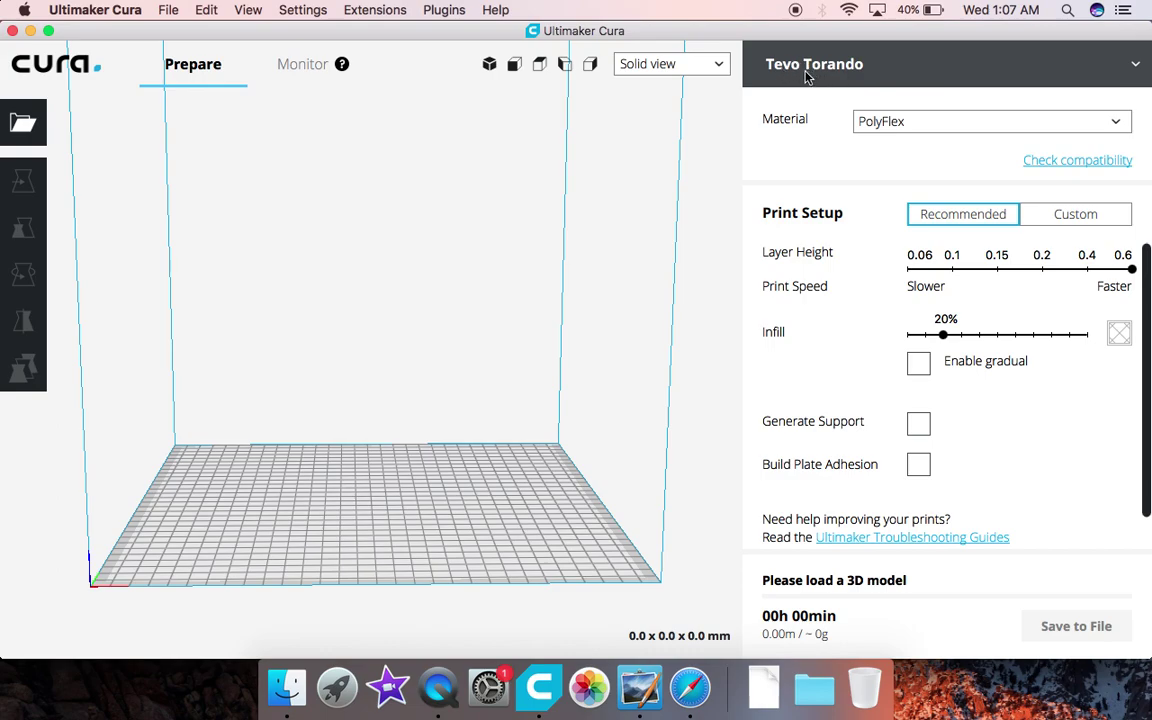
Step: Select Tevo Torando from the printer list, showing PolyFlex, 0.6 mm layers and 20% infill
left_click(1135, 66)
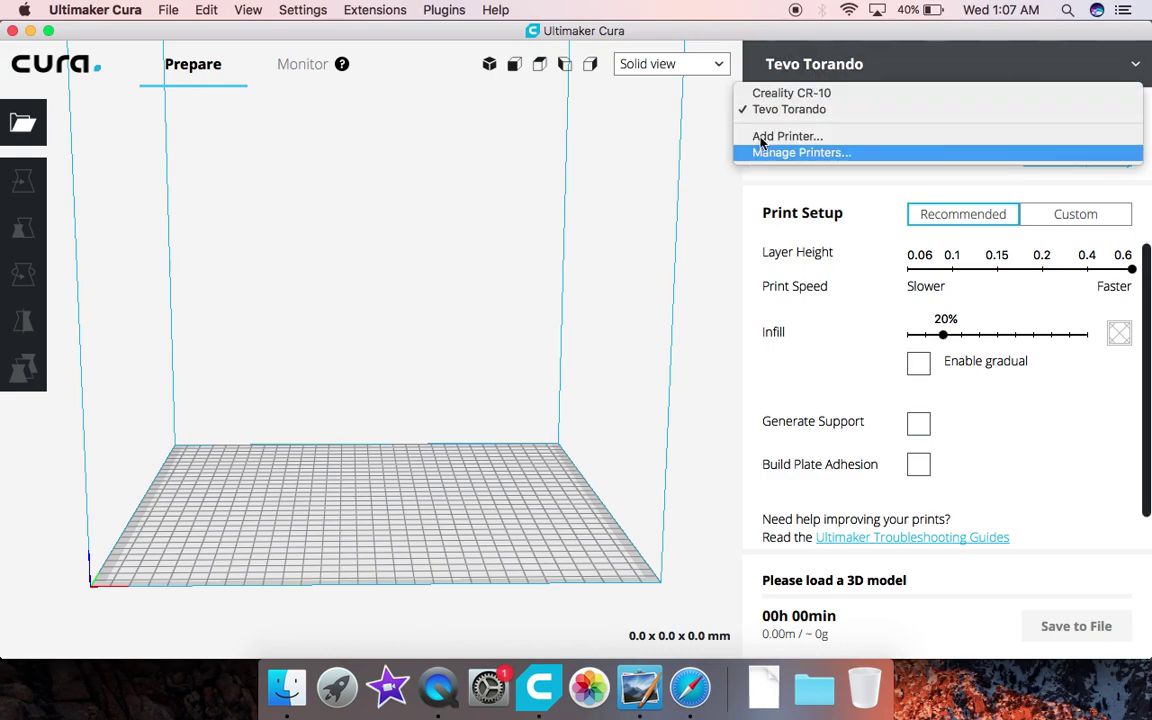
left_click(700, 95)
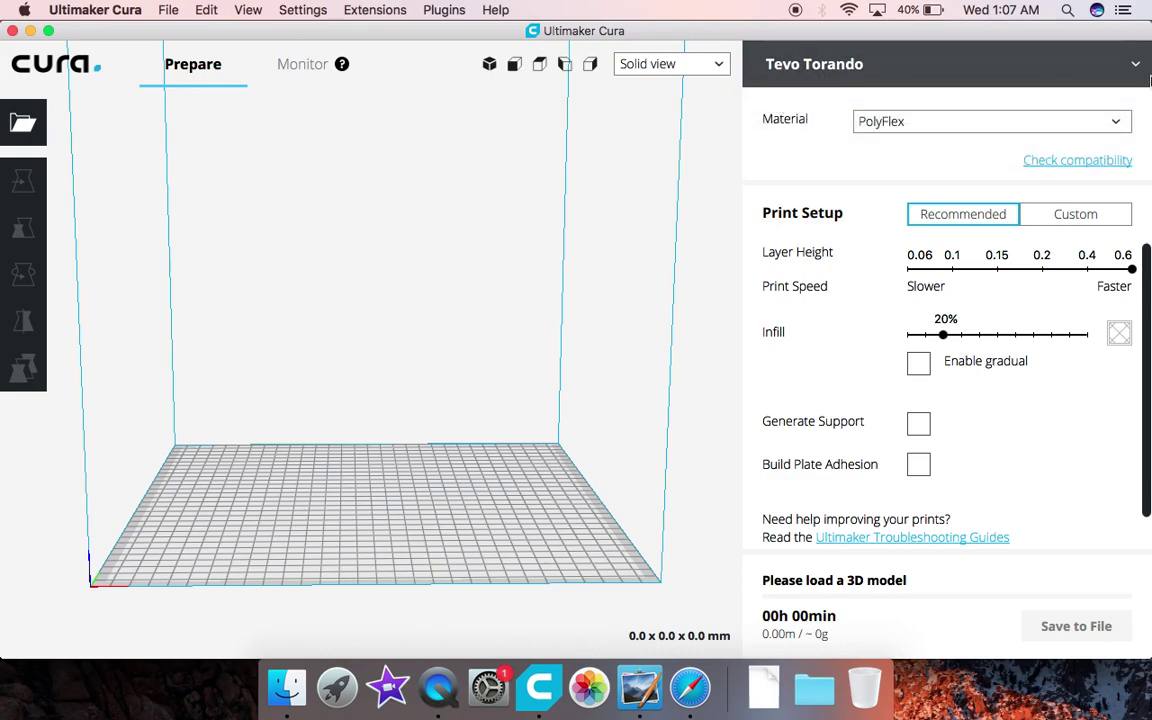
left_click(1136, 68)
left_click(852, 108)
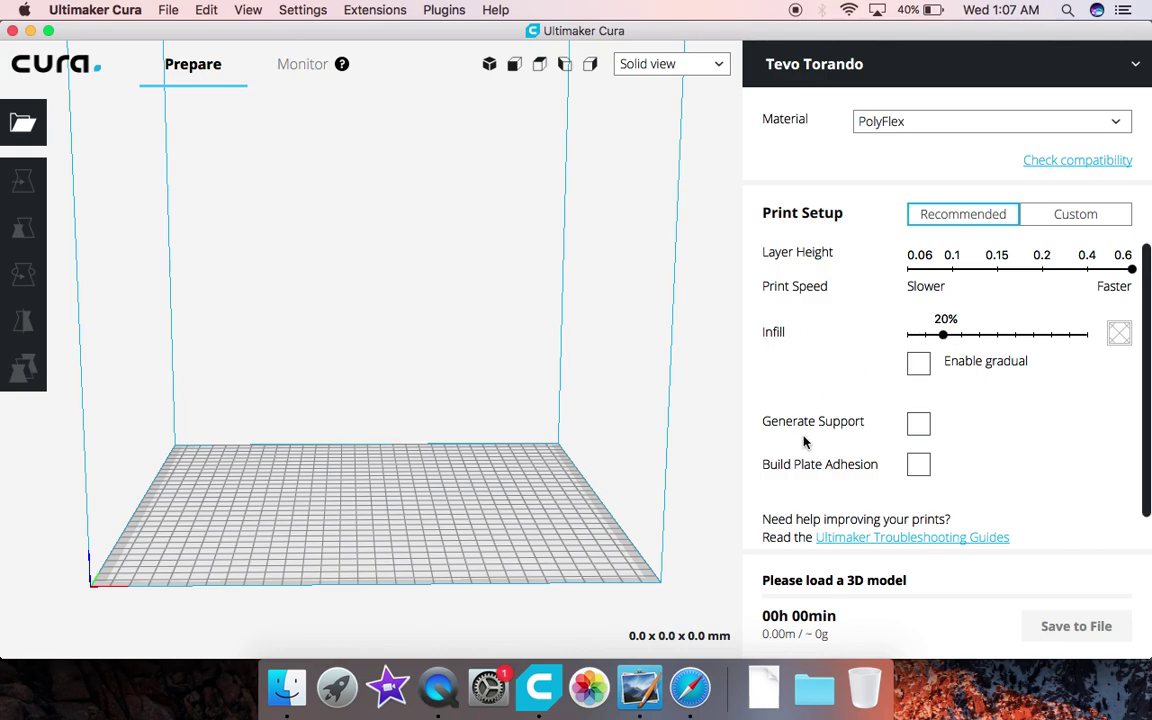
Step: Switch the print setup from Recommended to Custom settings
scroll(843, 427, "down", 1)
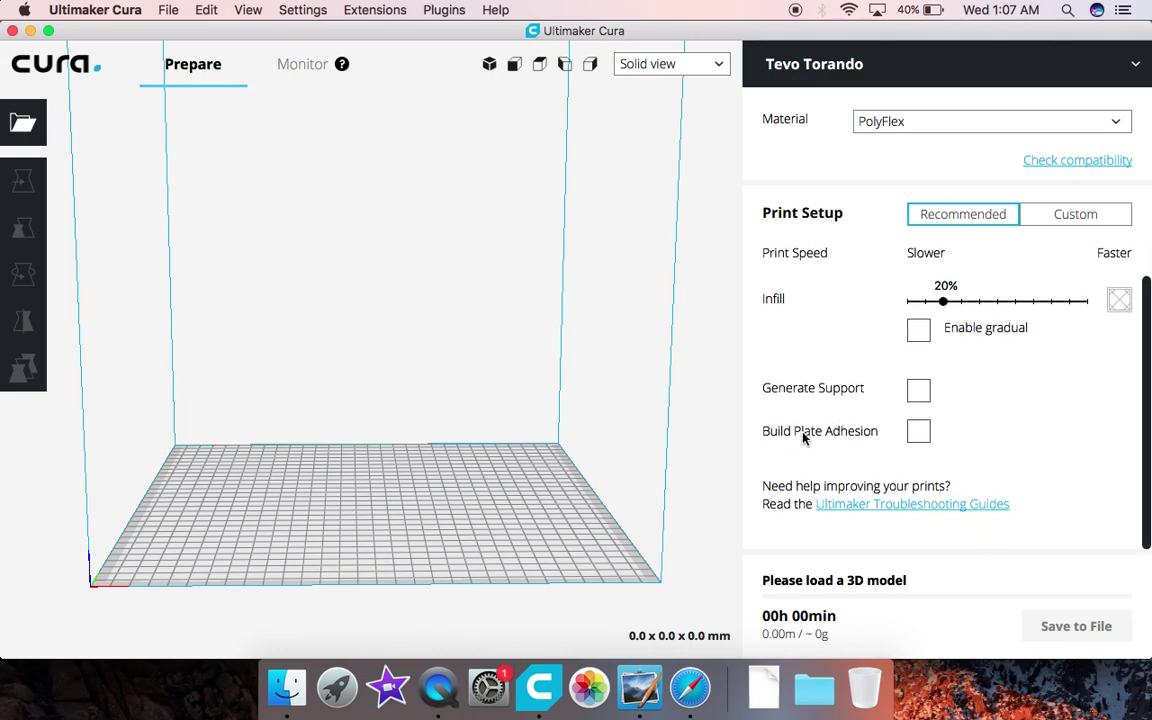
scroll(806, 437, "up", 1)
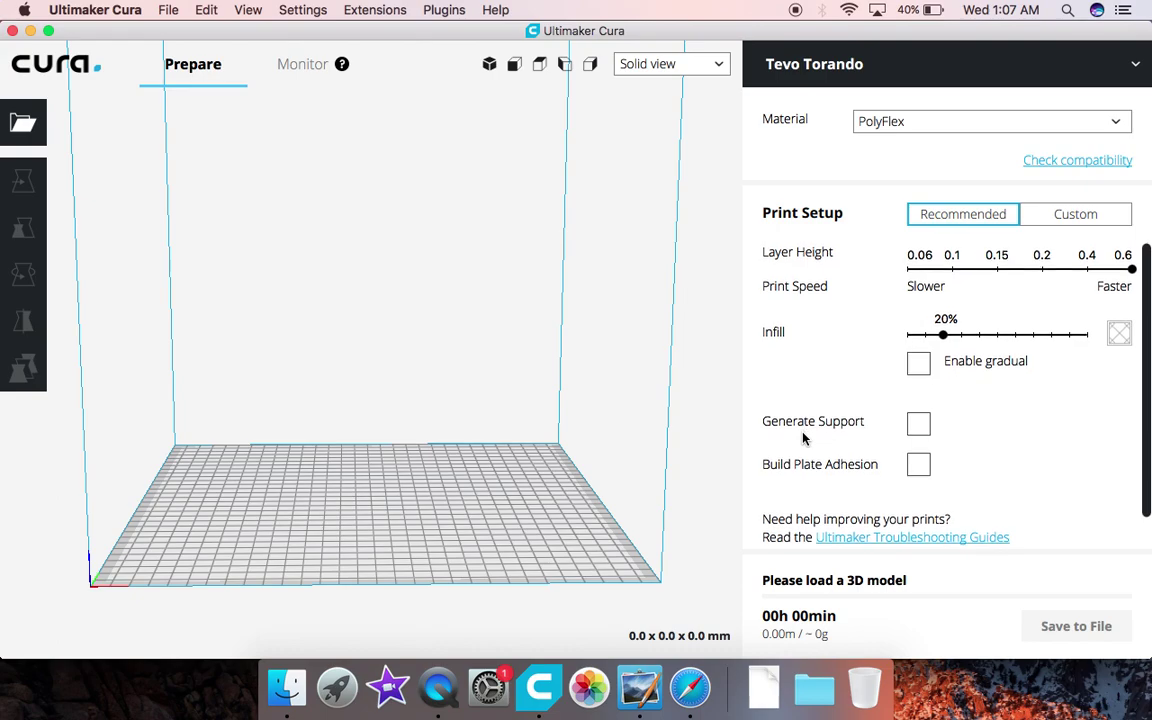
left_click(1077, 217)
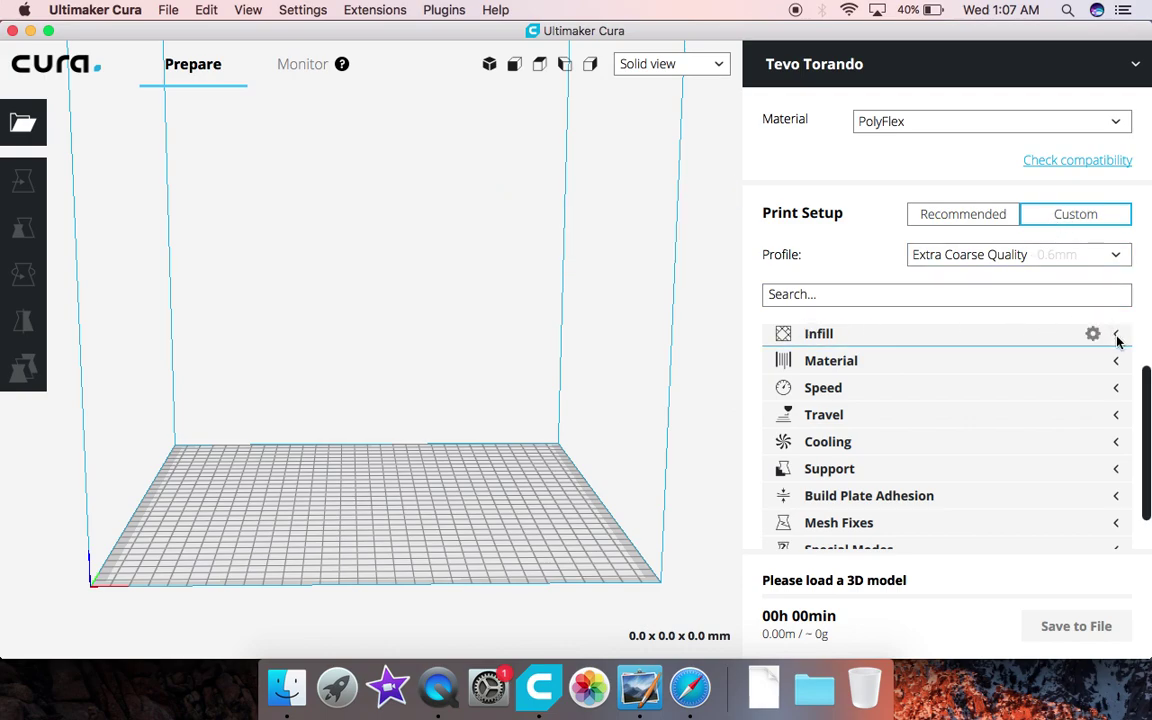
Step: Expand the Quality category and open its Setting Visibility preferences
scroll(970, 398, "up", 1)
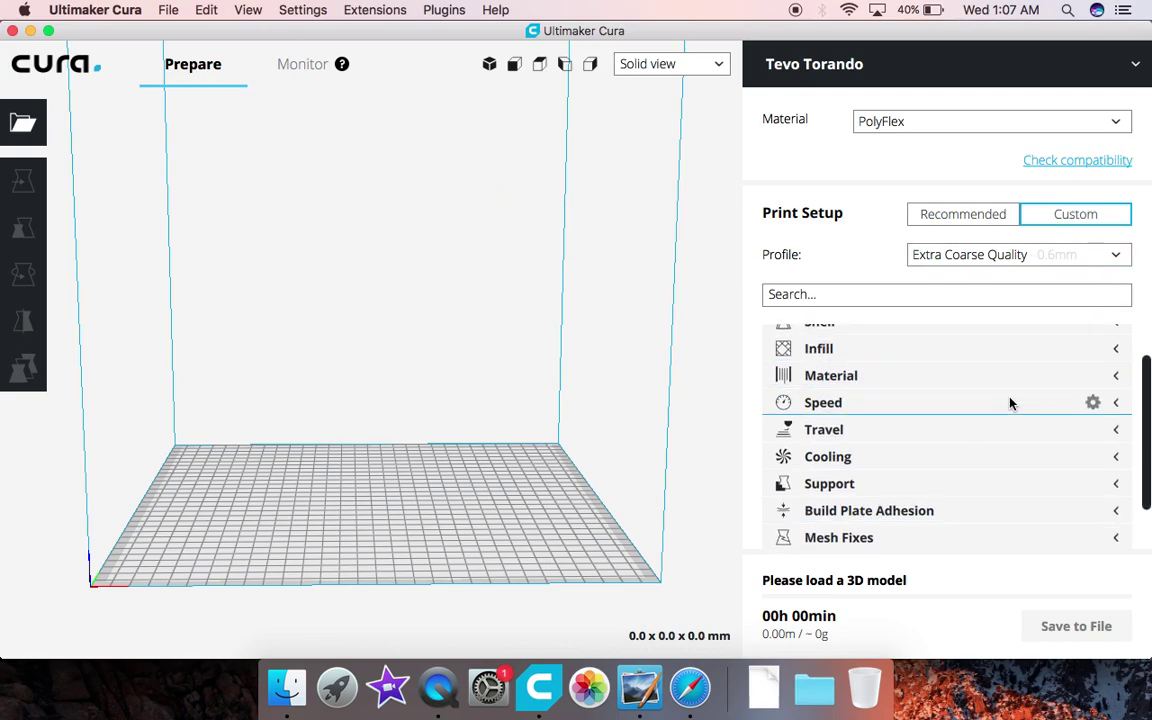
scroll(1010, 401, "up", 3)
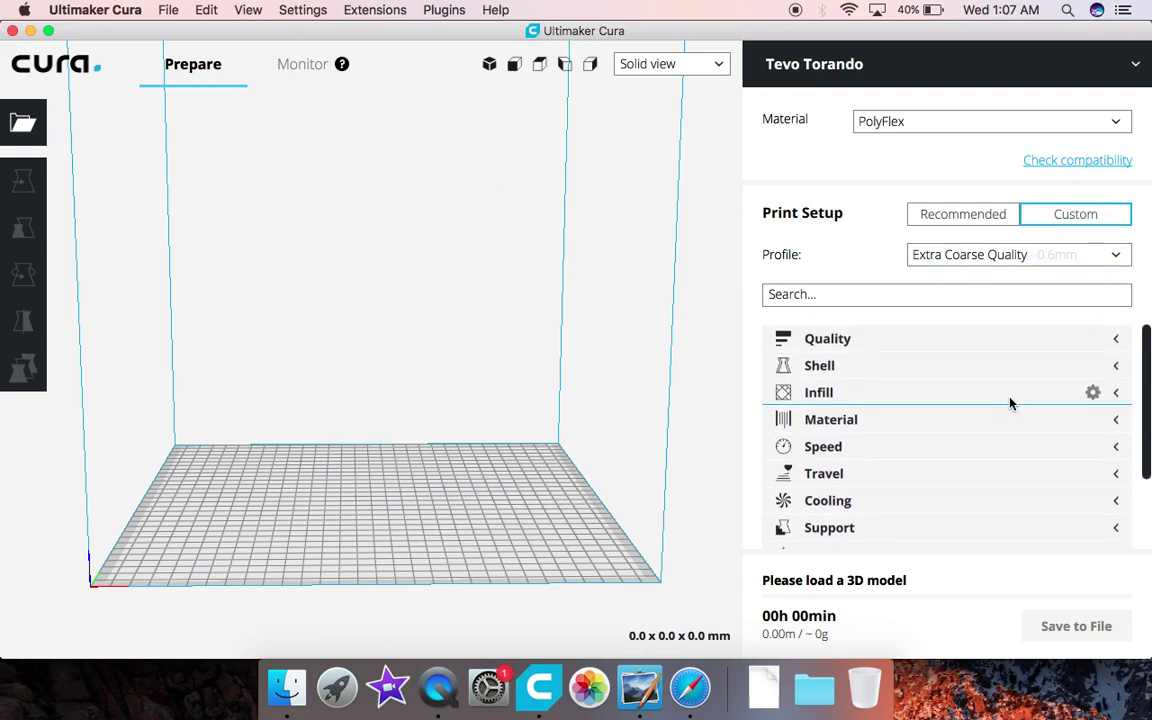
left_click(1117, 340)
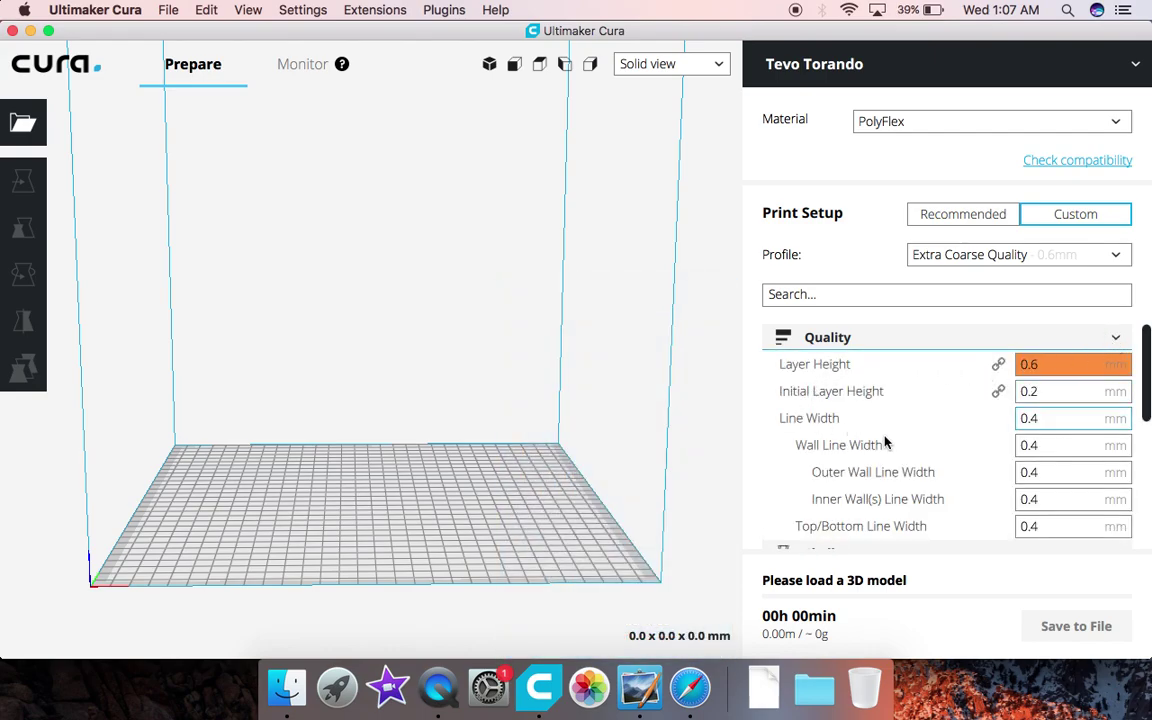
mouse_move(1110, 336)
left_click(1093, 339)
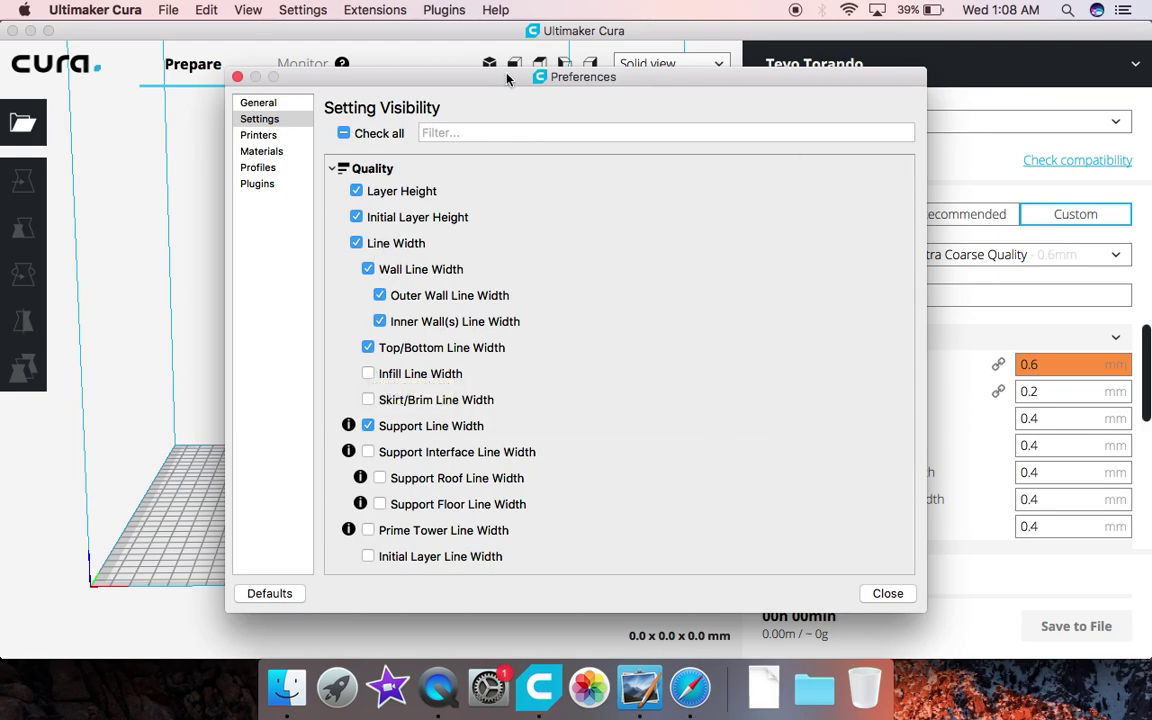
Step: Close Preferences and check the 0.4 mm Line Width, Wall and Outer Wall Line Width values
left_click(885, 593)
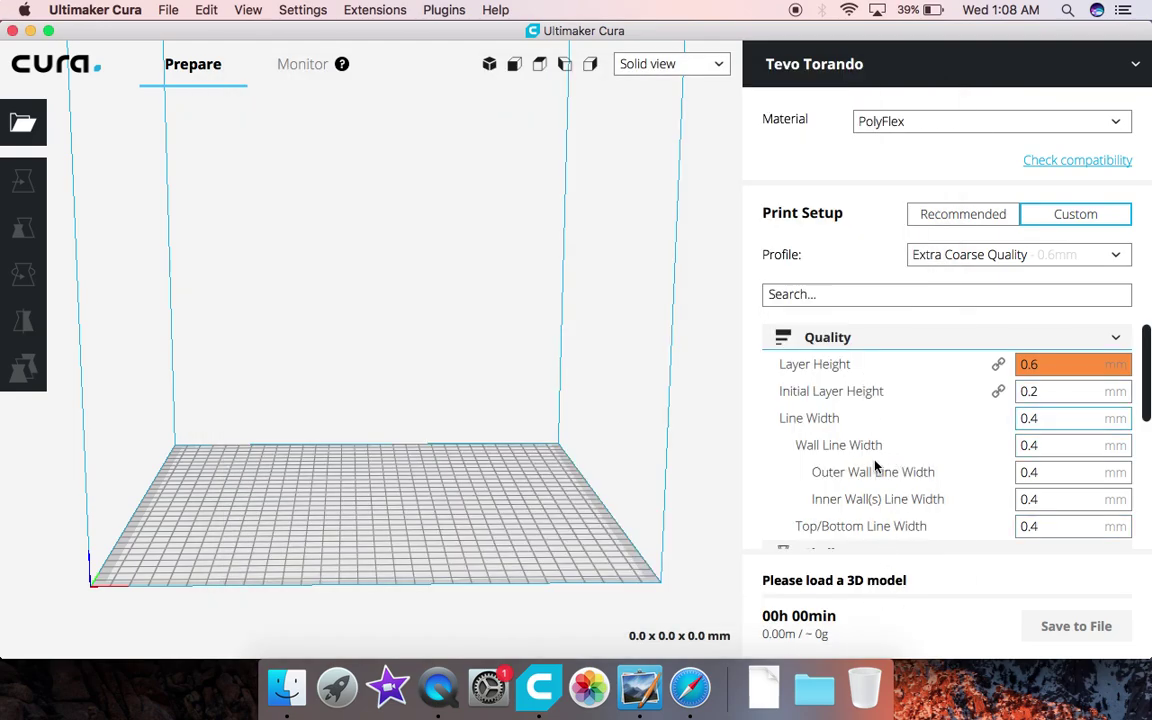
left_click(1063, 417)
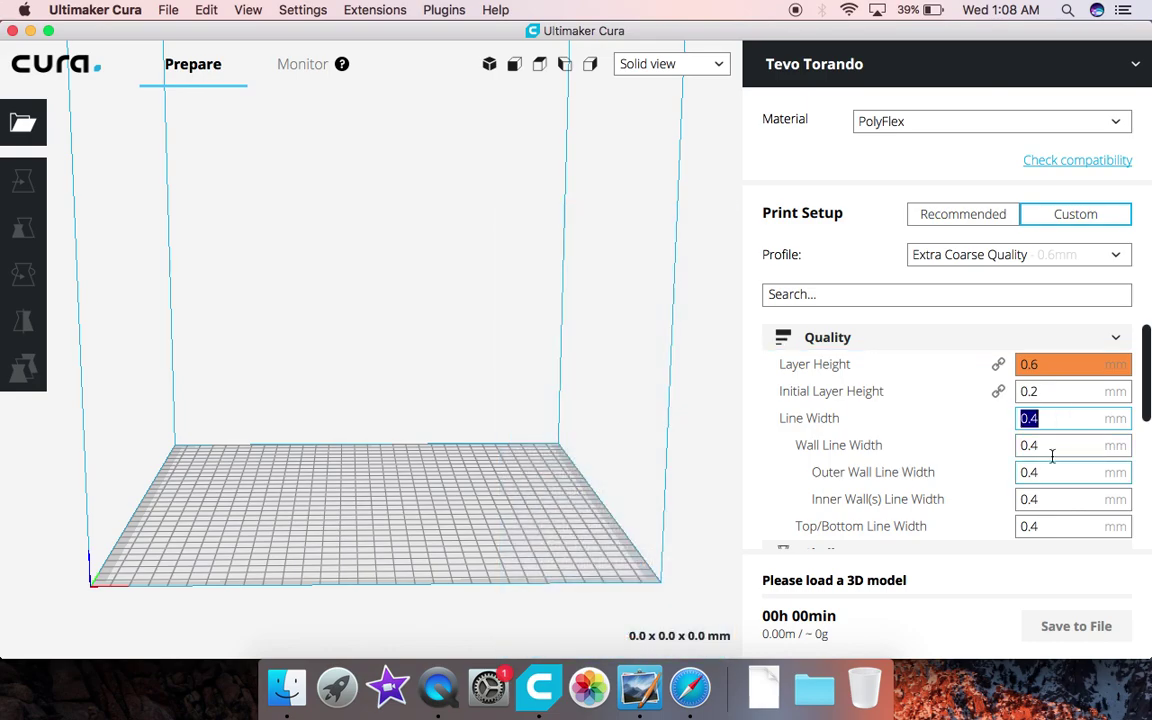
left_click(1052, 446)
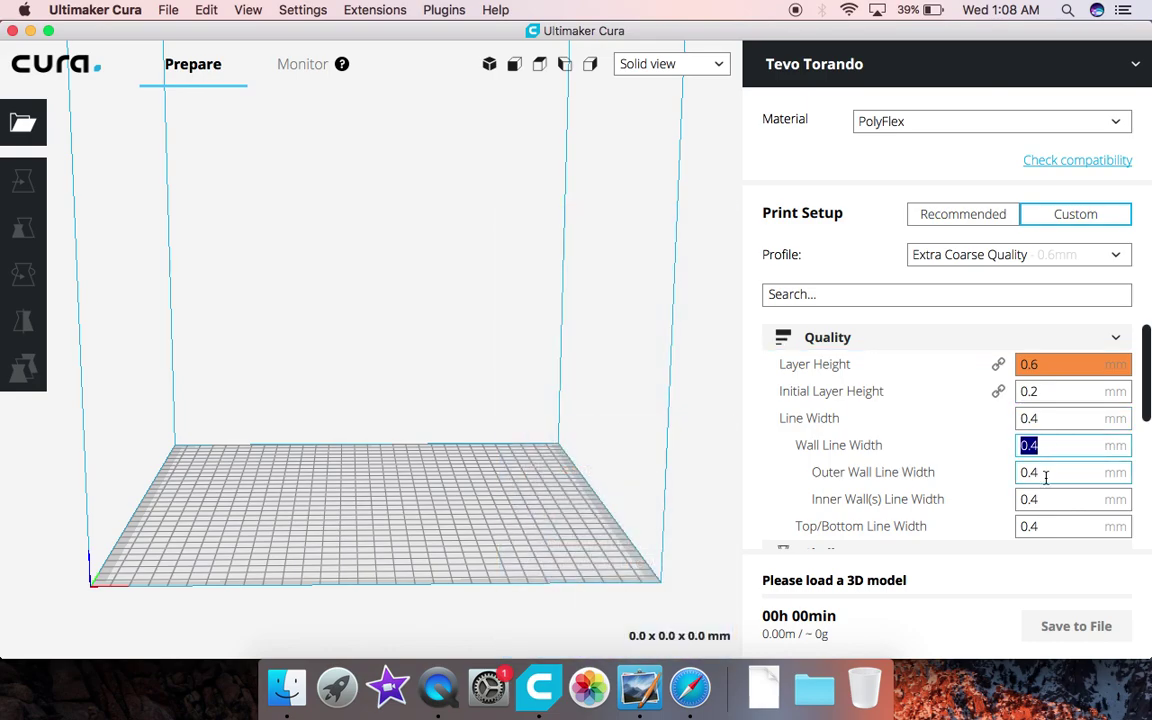
left_click(1045, 476)
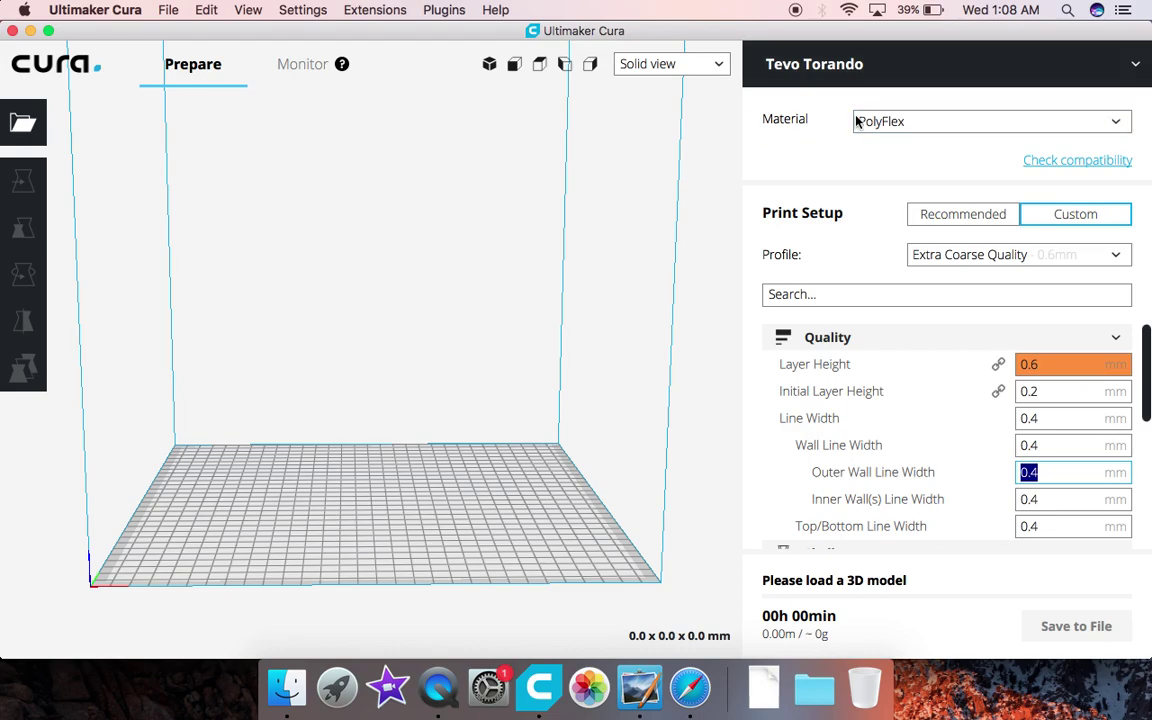
Step: Set the material to PLA and the profile to Draft Quality 0.2mm, then bring up the Facebook group
left_click(1113, 125)
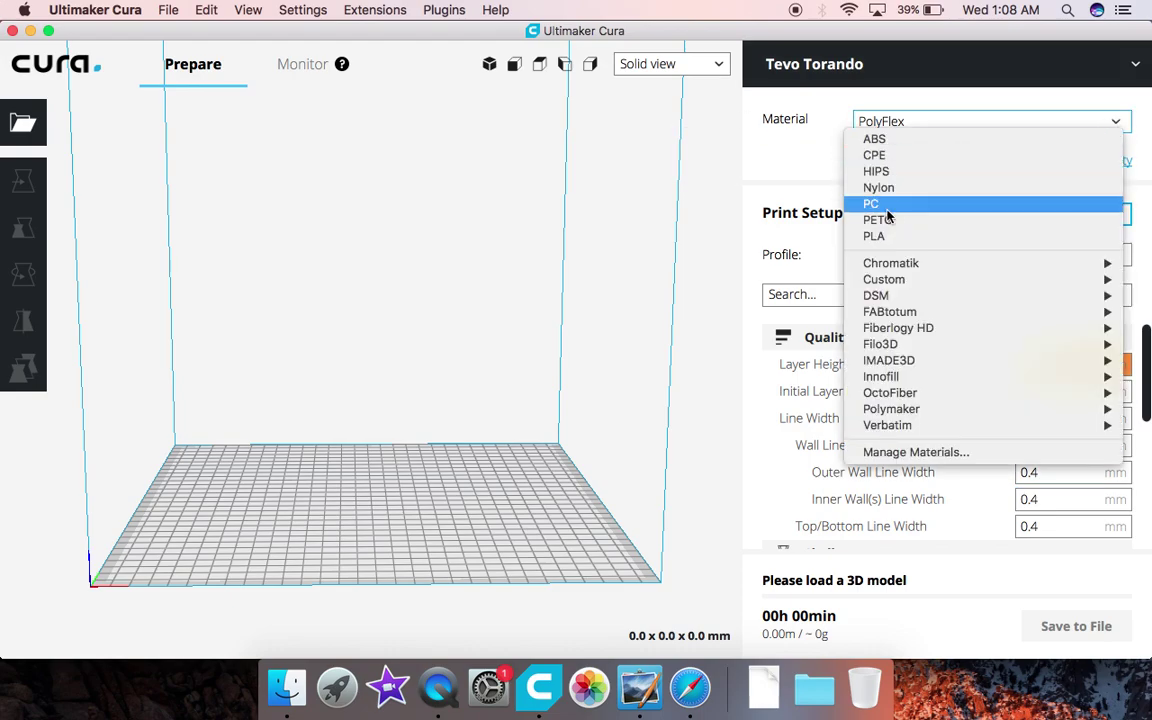
left_click(876, 238)
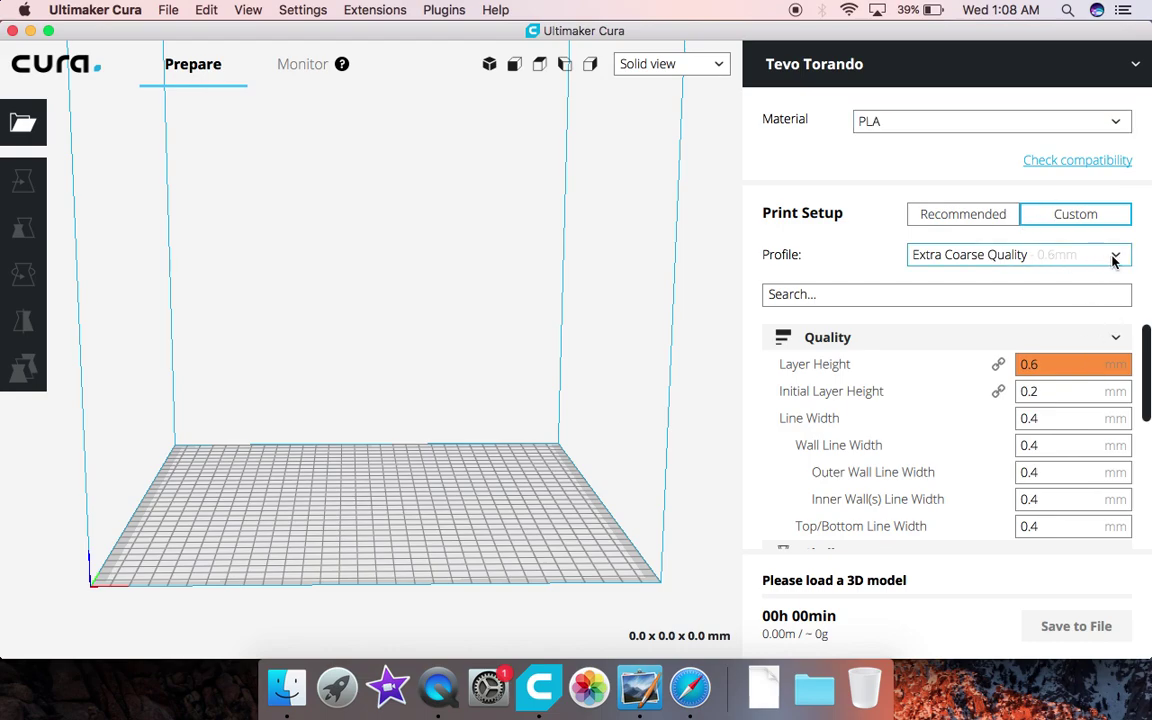
left_click(1115, 258)
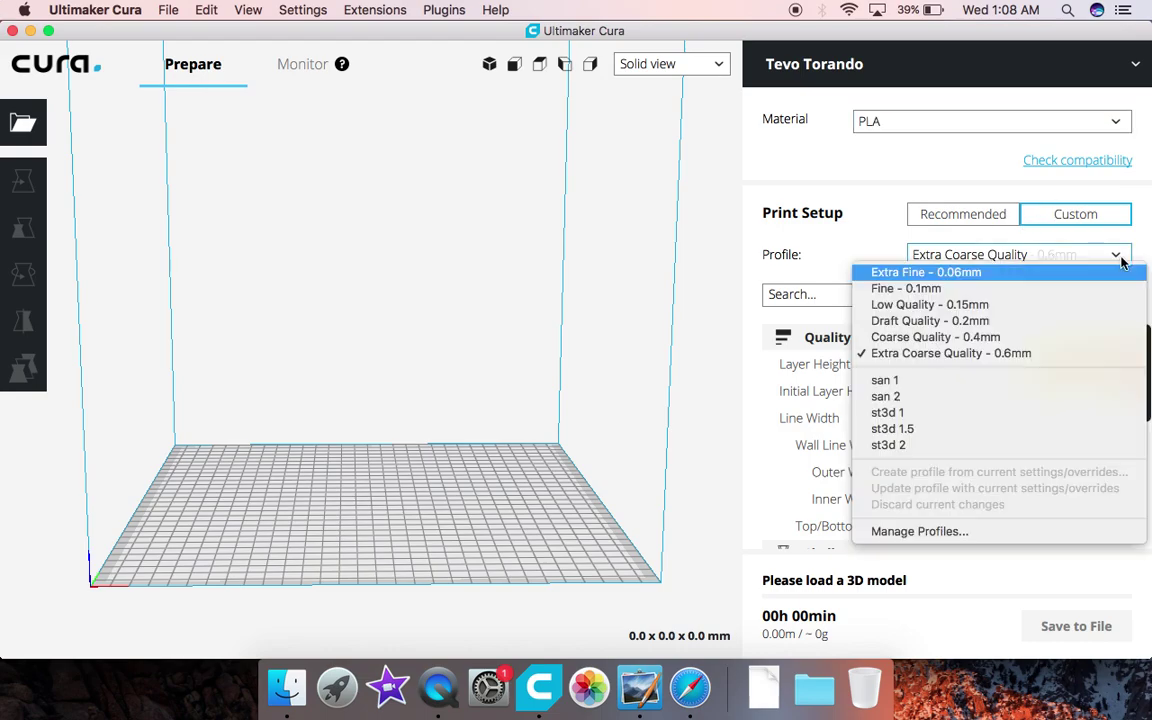
left_click(975, 321)
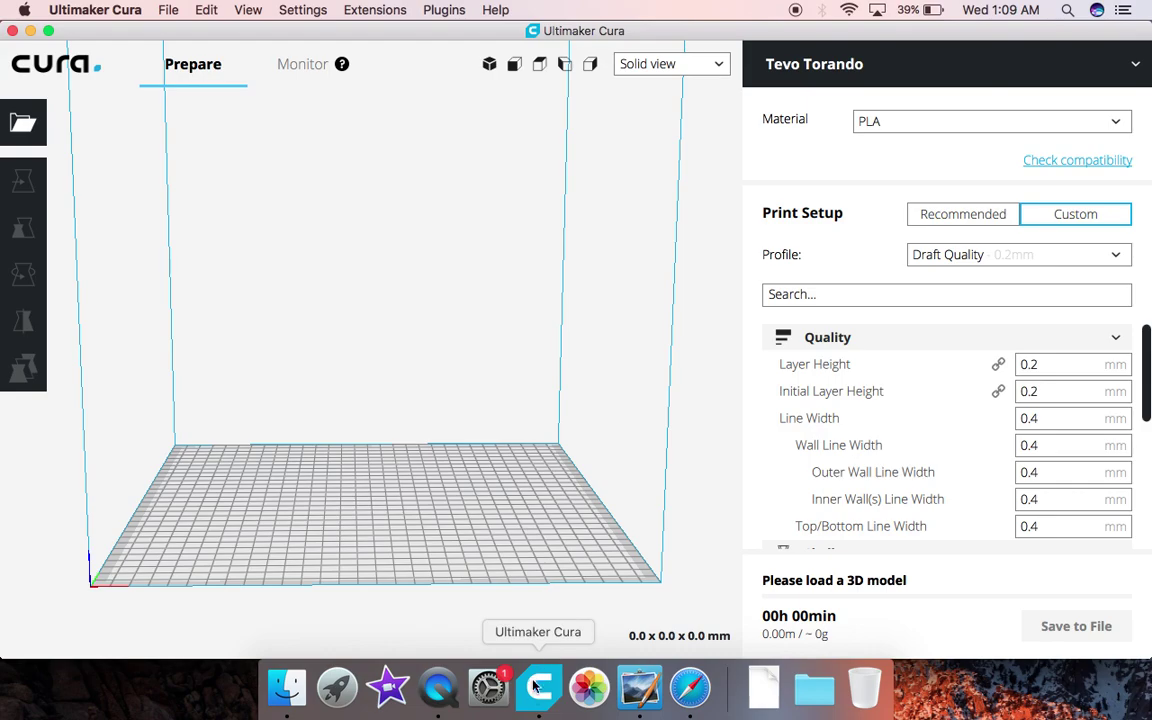
left_click(690, 688)
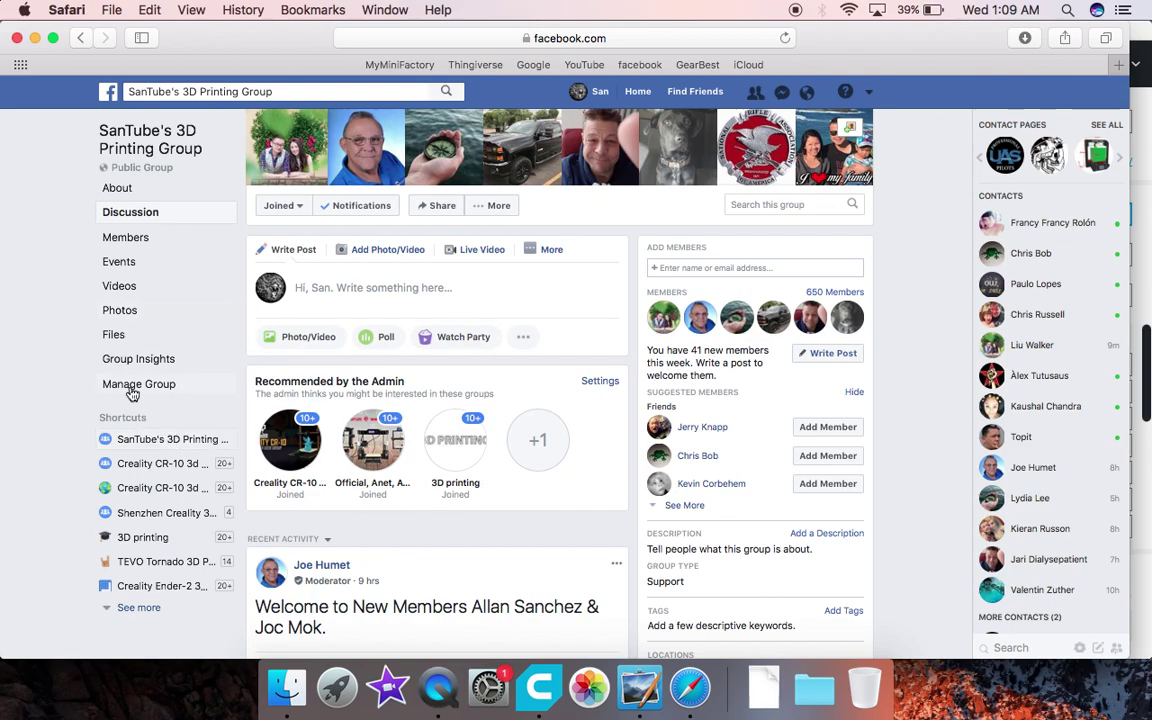
Step: Download Santube .15mm Profile.curaprofile from the Facebook group's Files and return to Cura
left_click(128, 339)
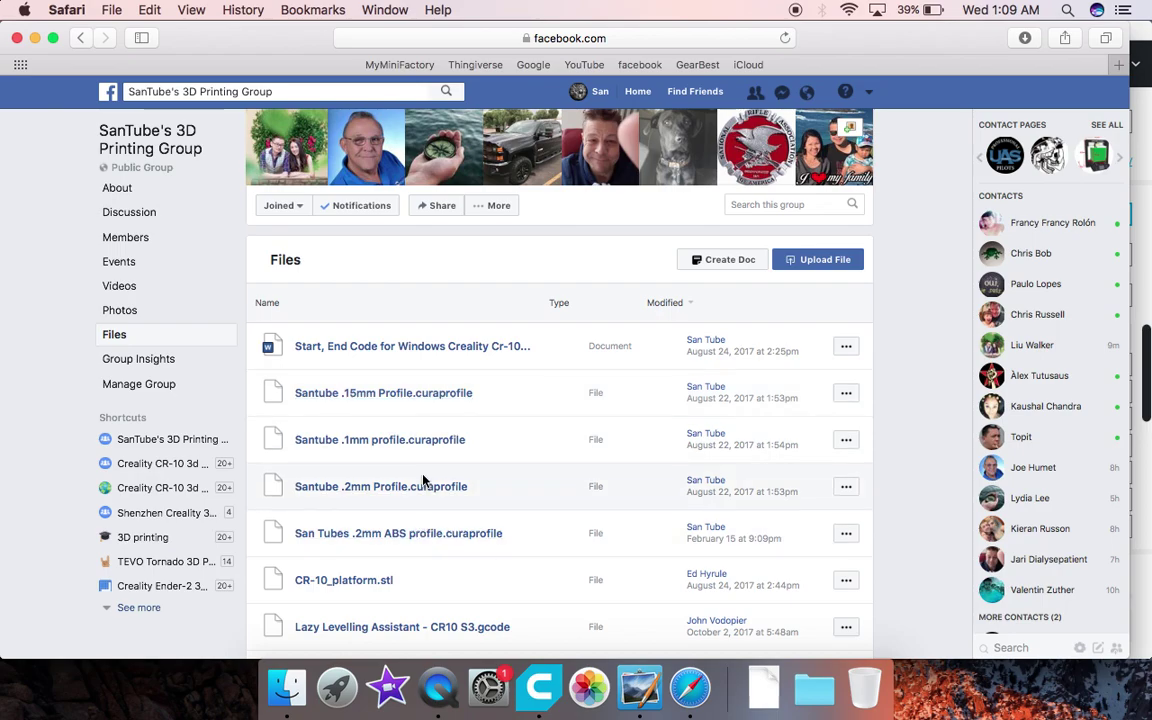
left_click(846, 392)
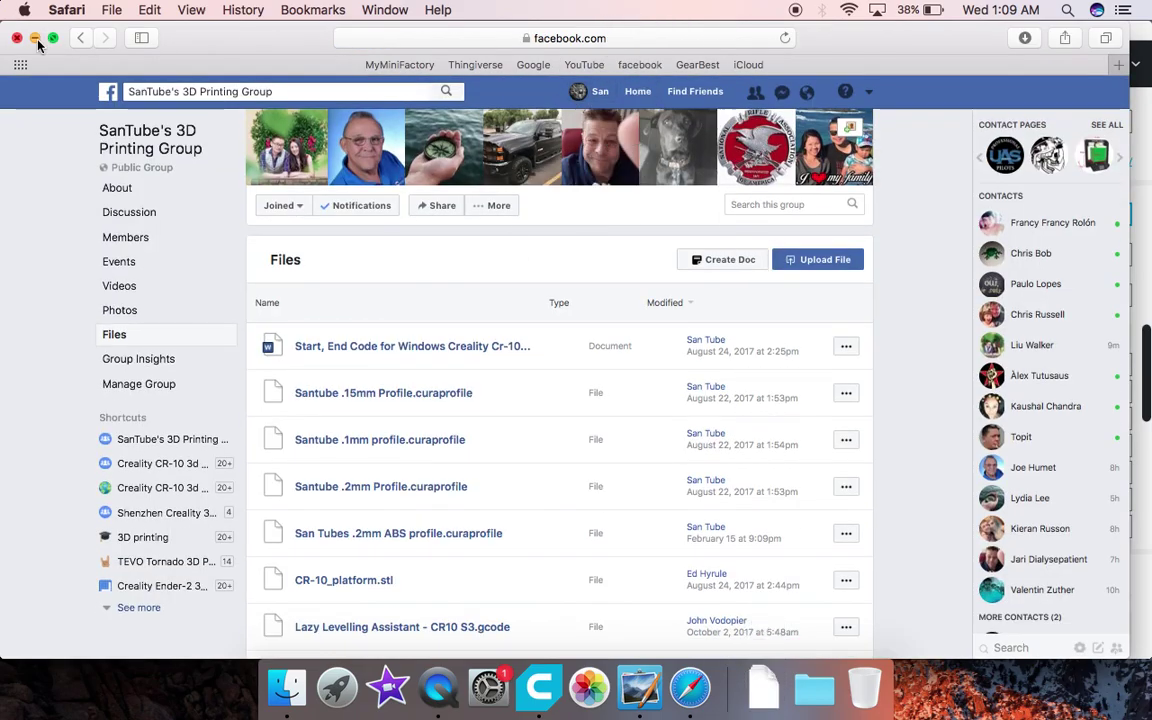
left_click(35, 37)
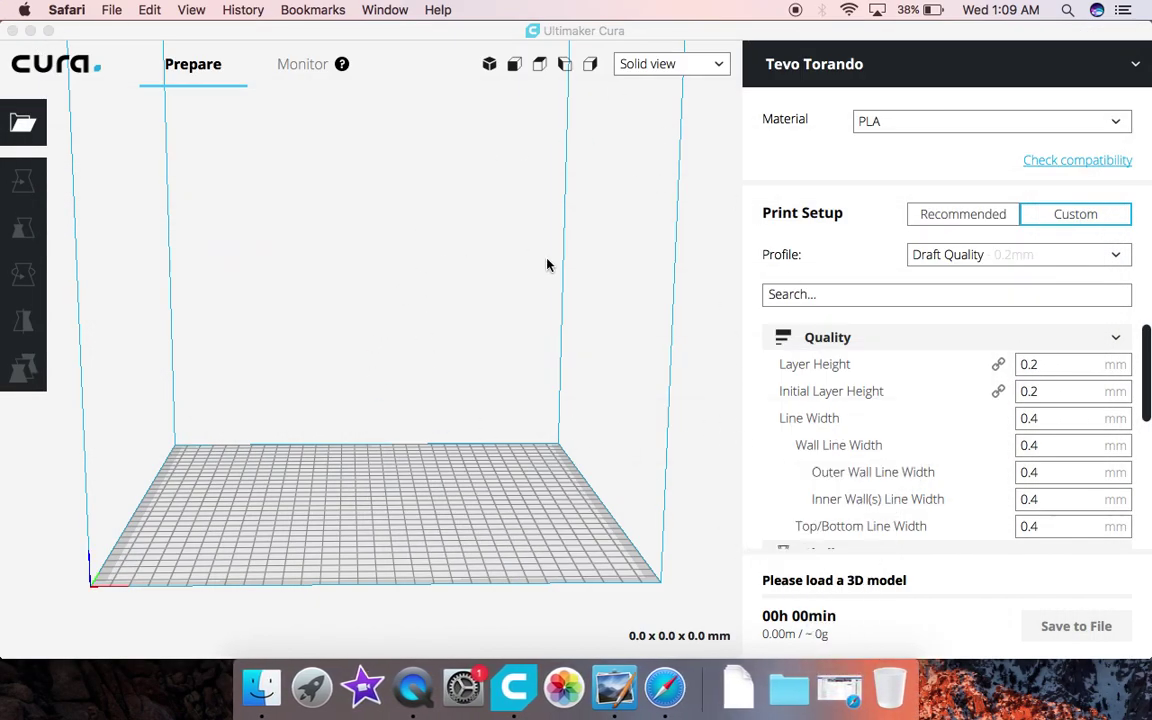
left_click(1122, 256)
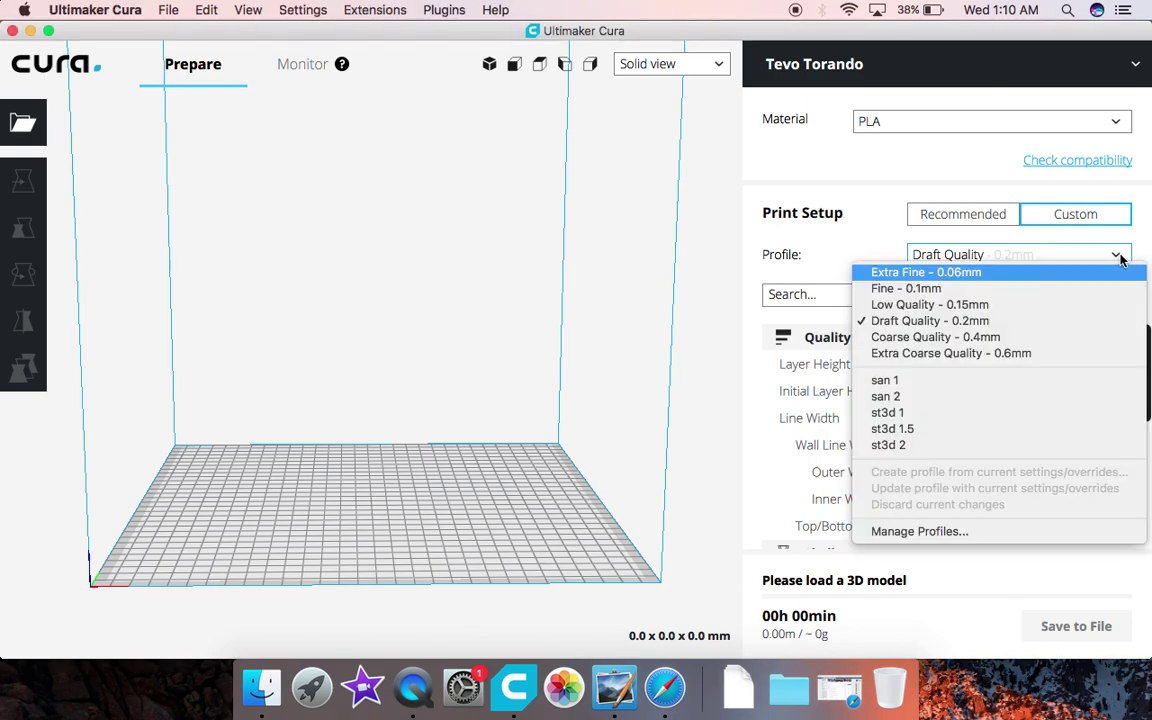
Step: Remove the st3d 1.5 custom profile in Manage Profiles and begin a profile import
left_click(905, 532)
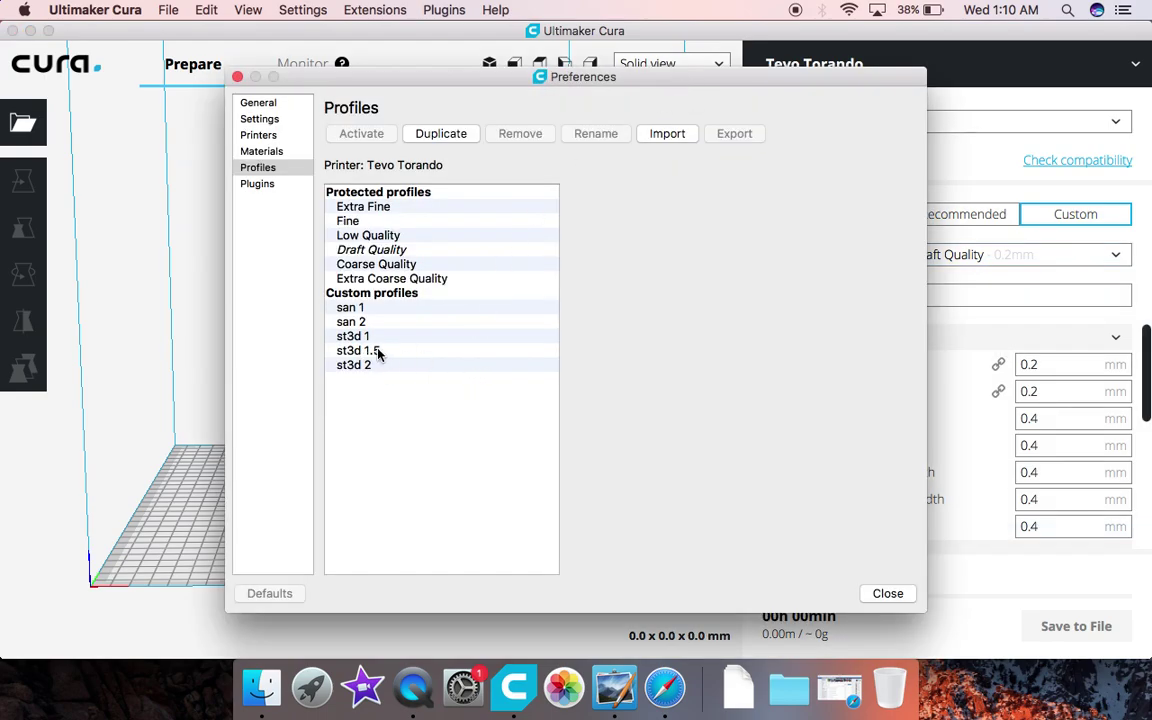
left_click(378, 352)
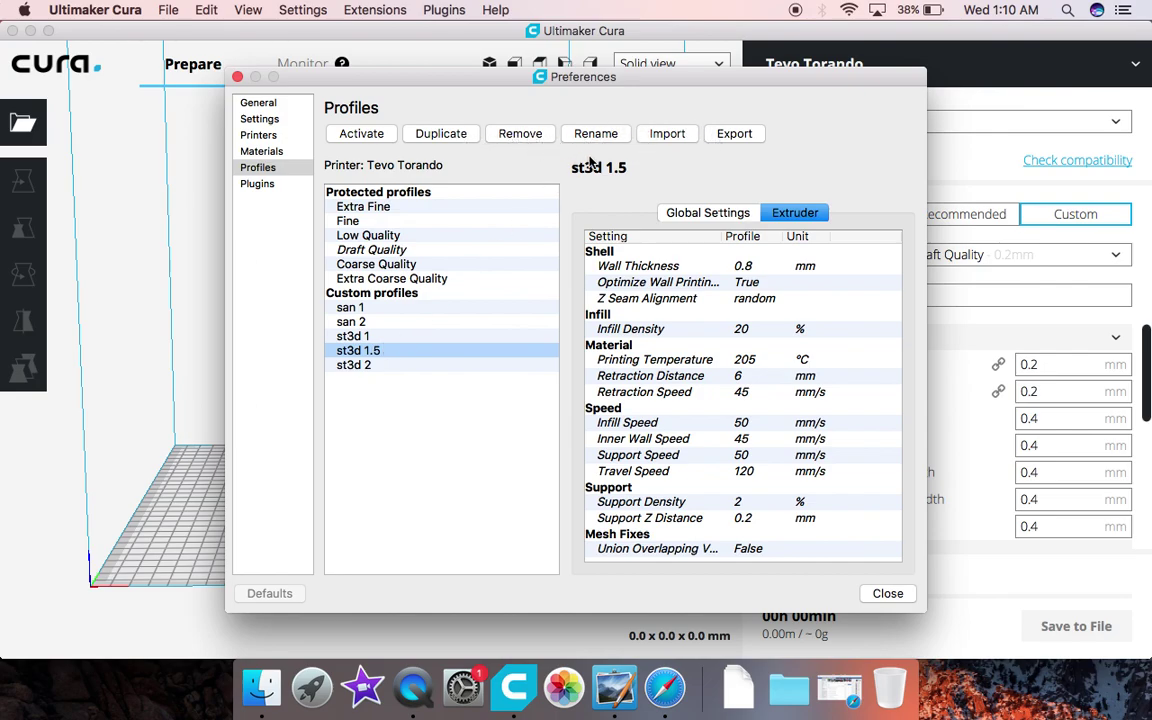
left_click(522, 134)
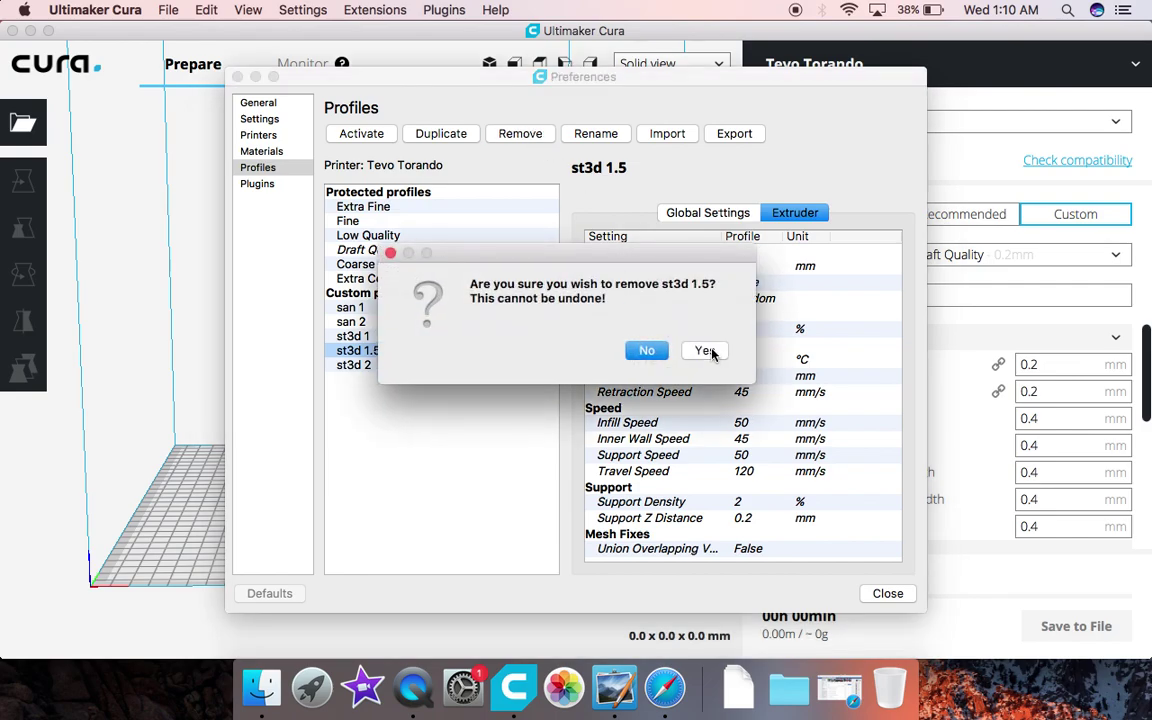
left_click(706, 351)
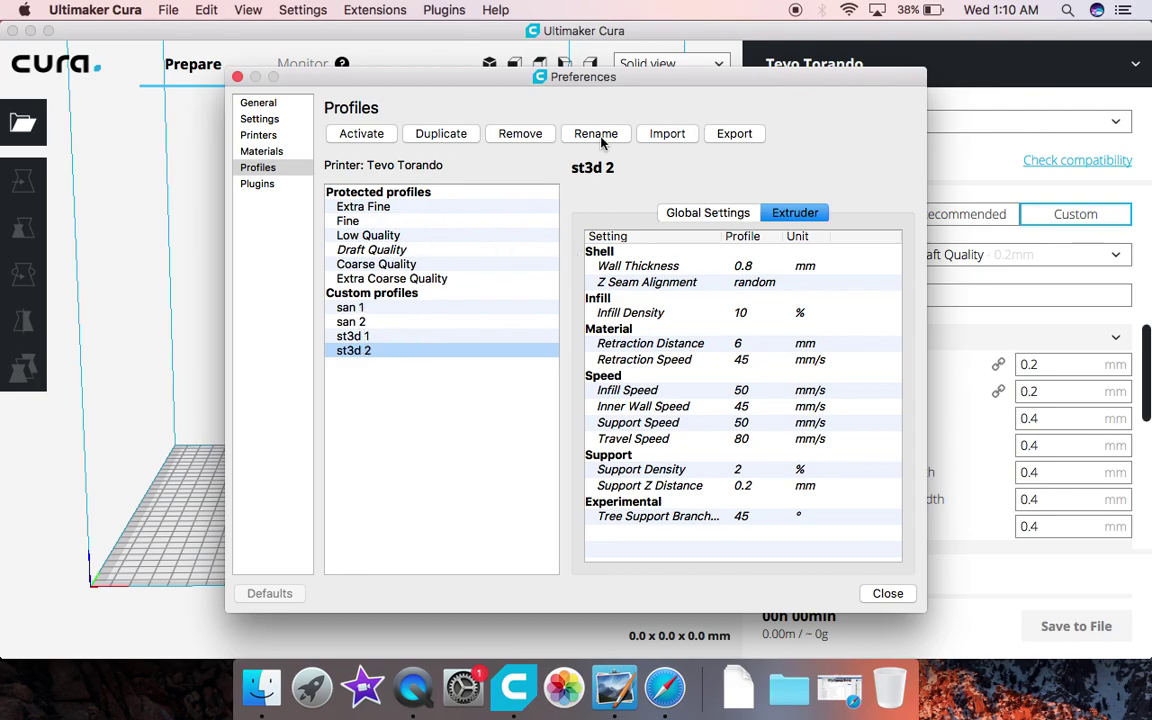
left_click(664, 137)
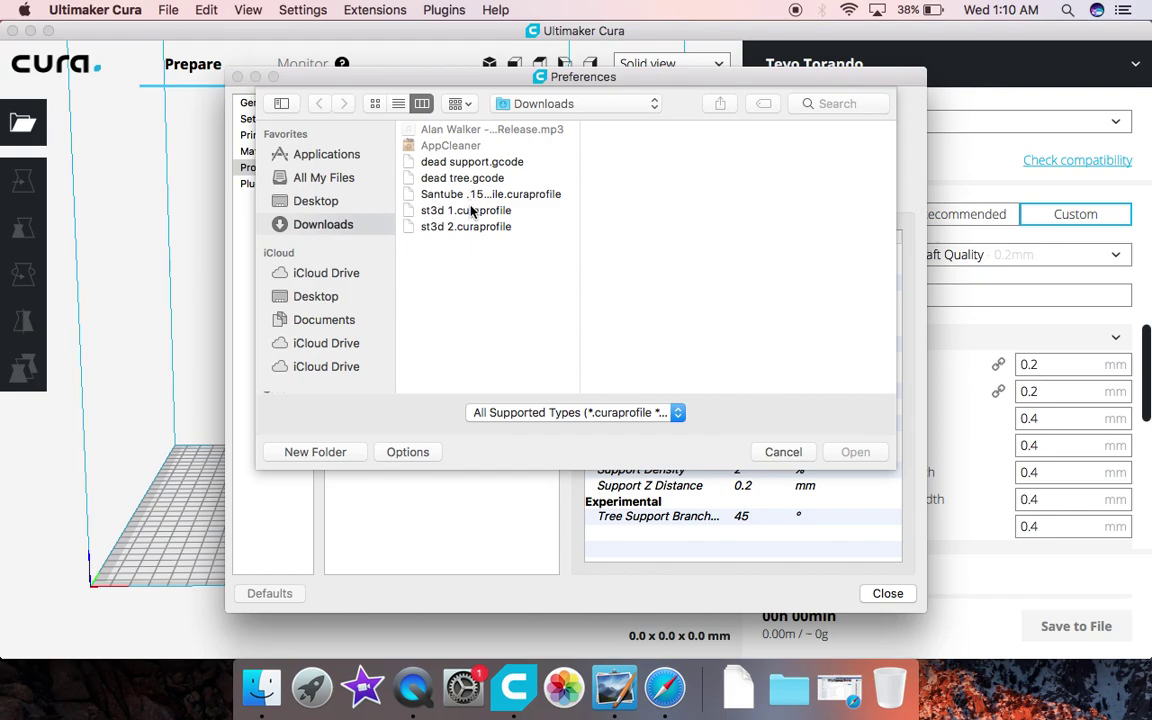
Step: Import Santube .15mm Profile.curaprofile from Downloads, then close Preferences
left_click(476, 196)
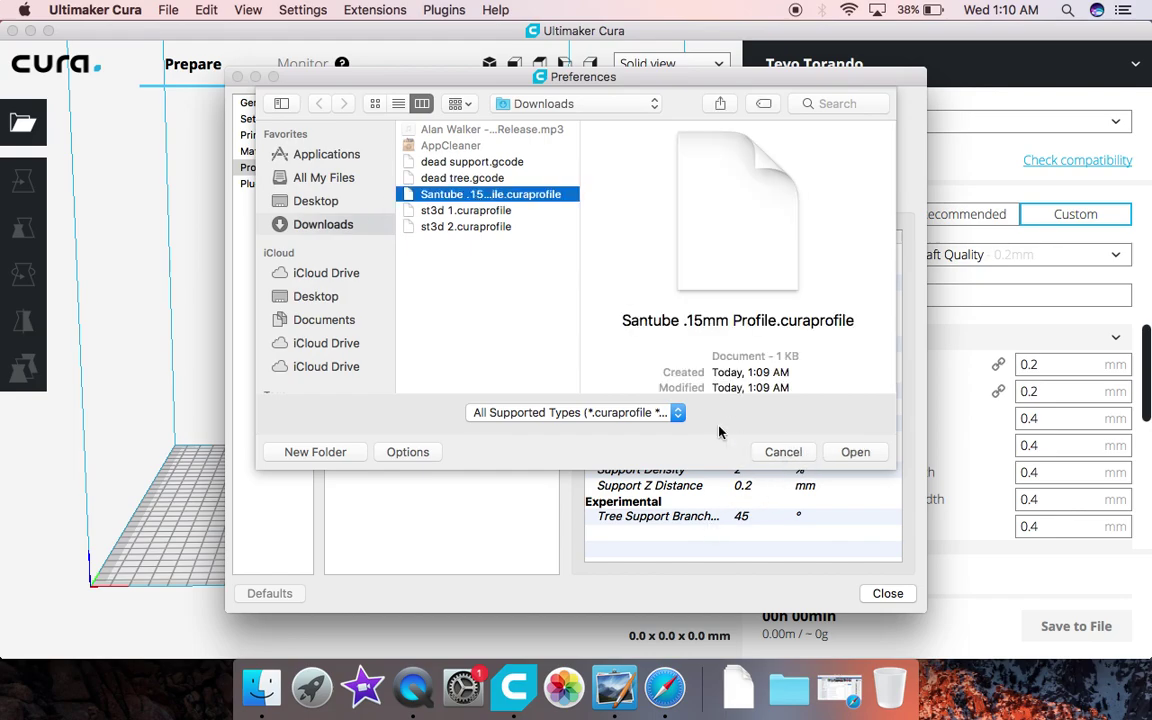
double_click(538, 195)
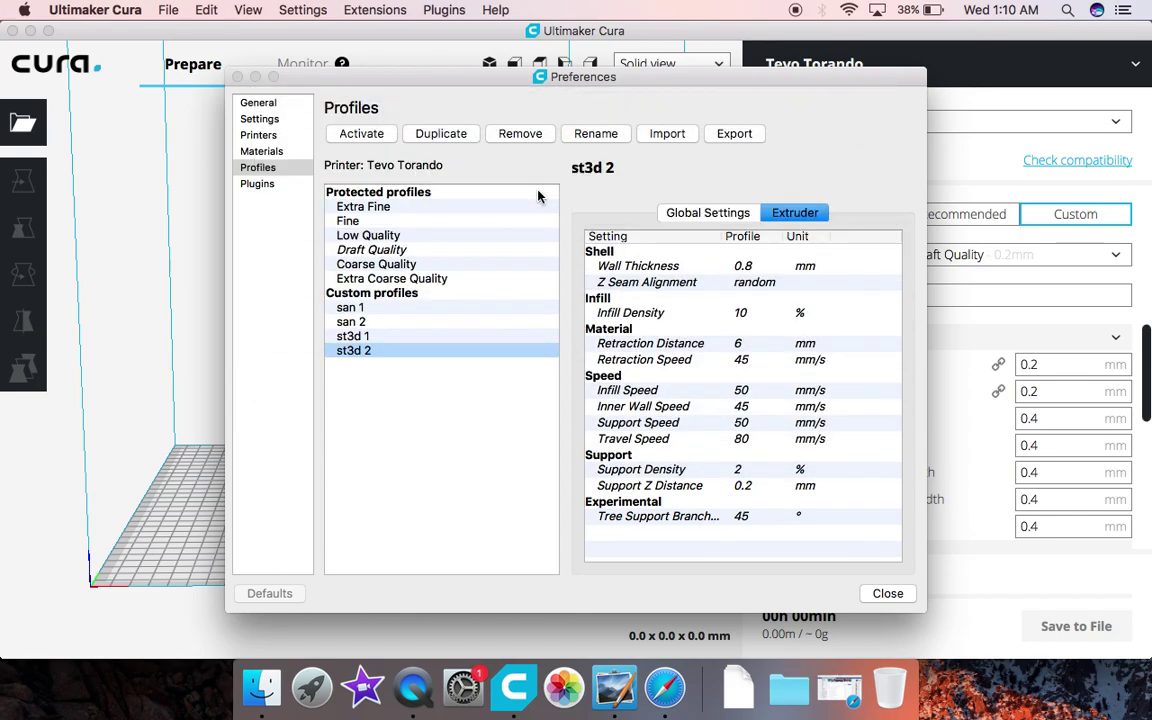
left_click(692, 350)
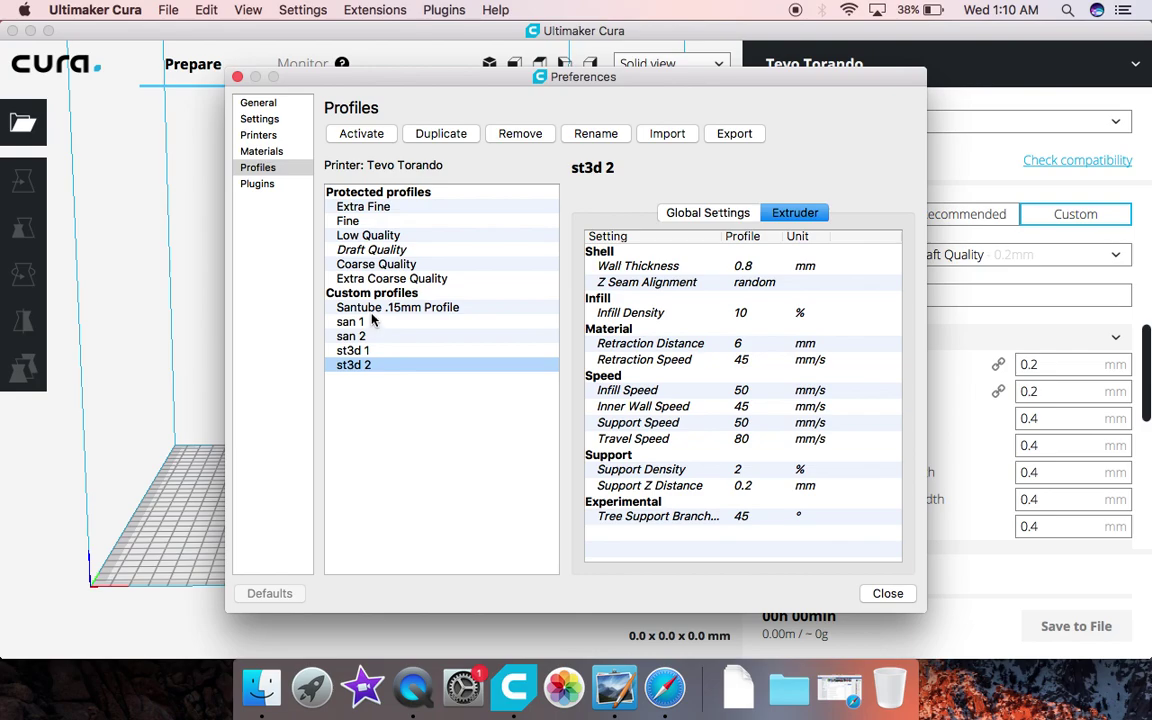
left_click(372, 310)
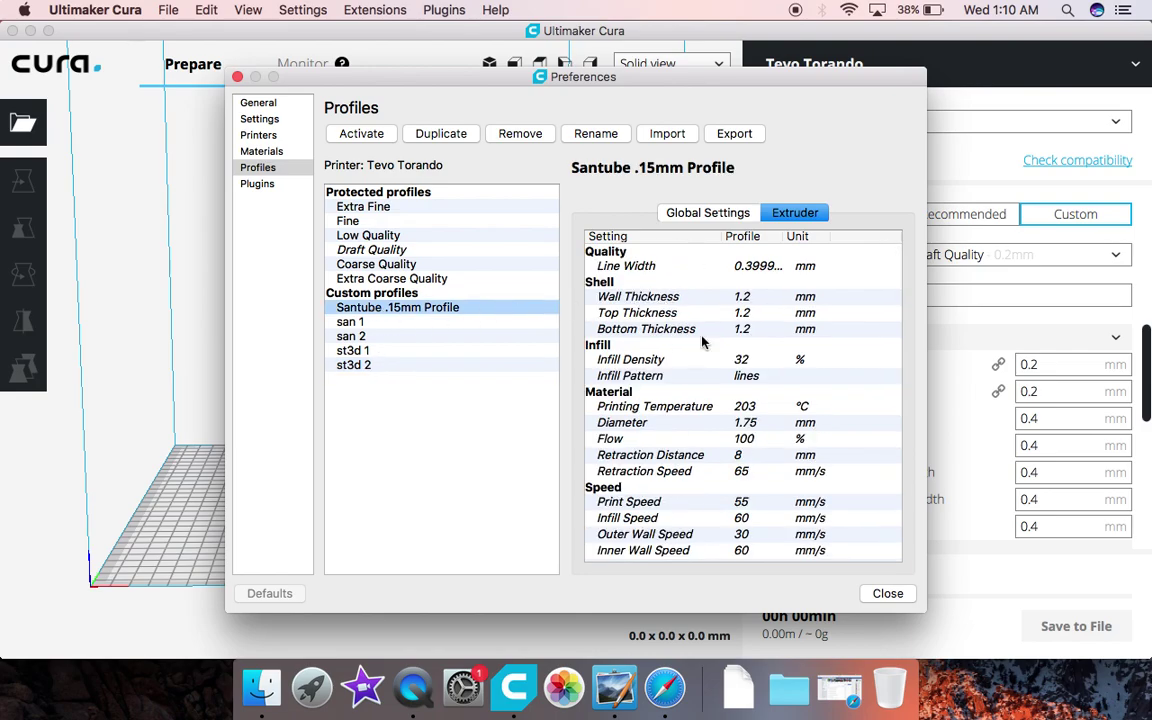
left_click(888, 593)
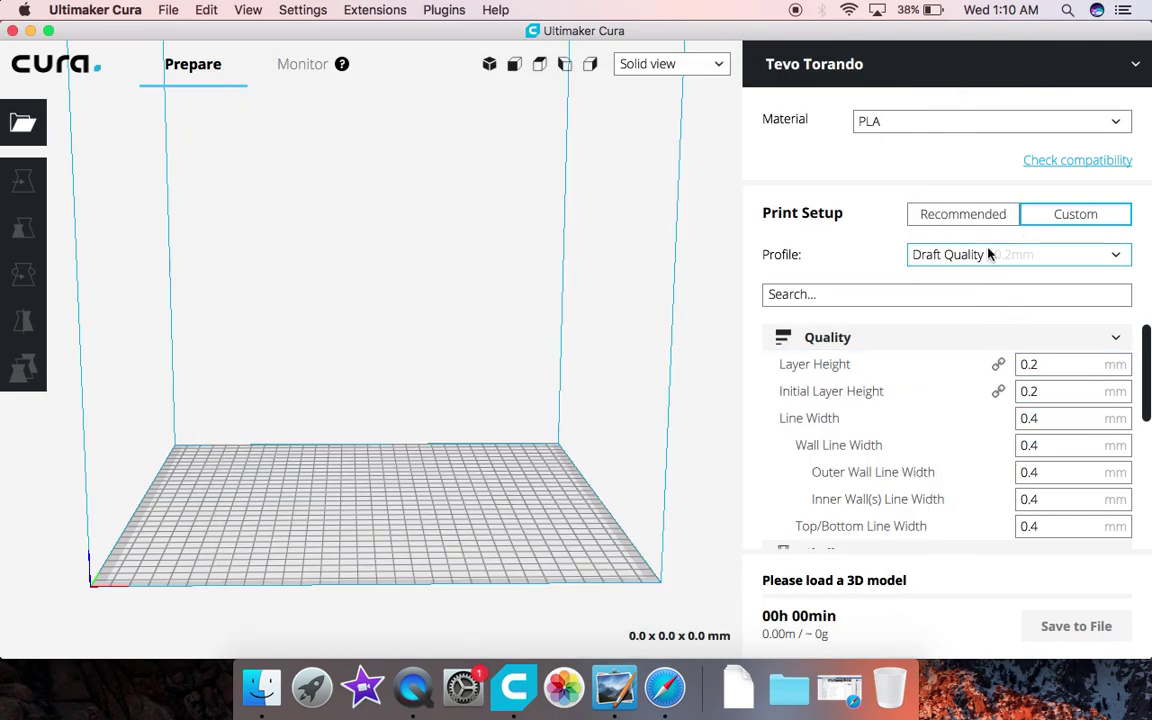
Step: Make Santube .15mm Profile the active print profile for a 0.15 mm layer height
left_click(1117, 258)
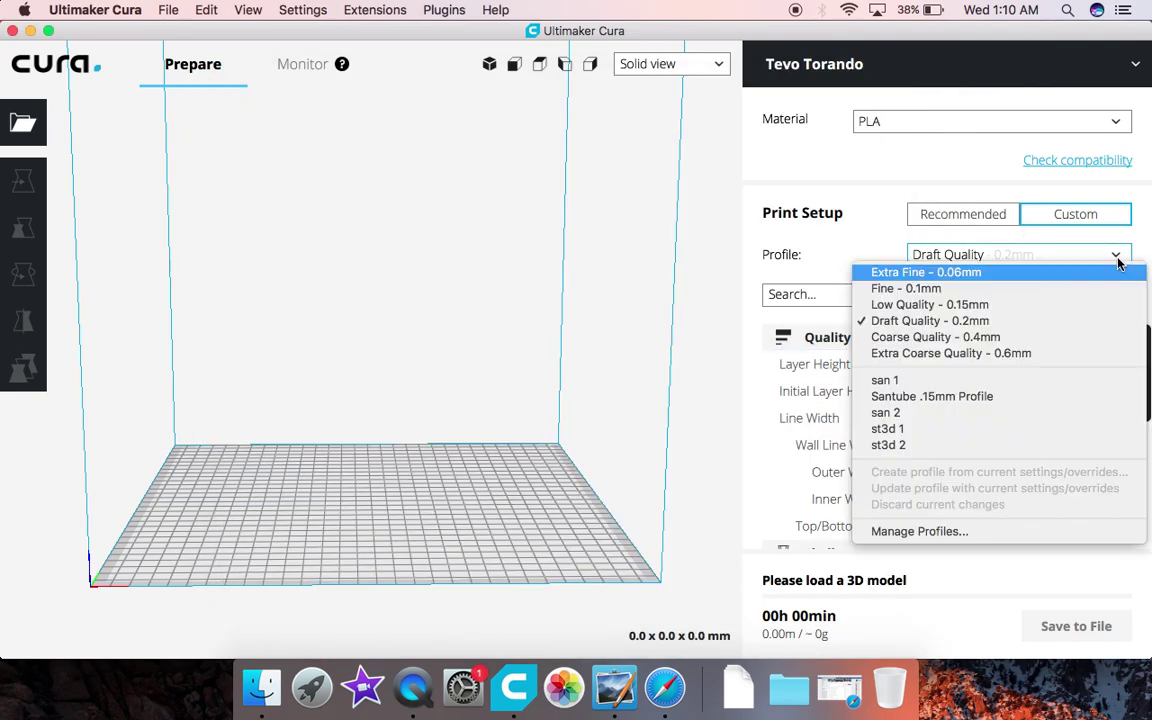
key("Escape")
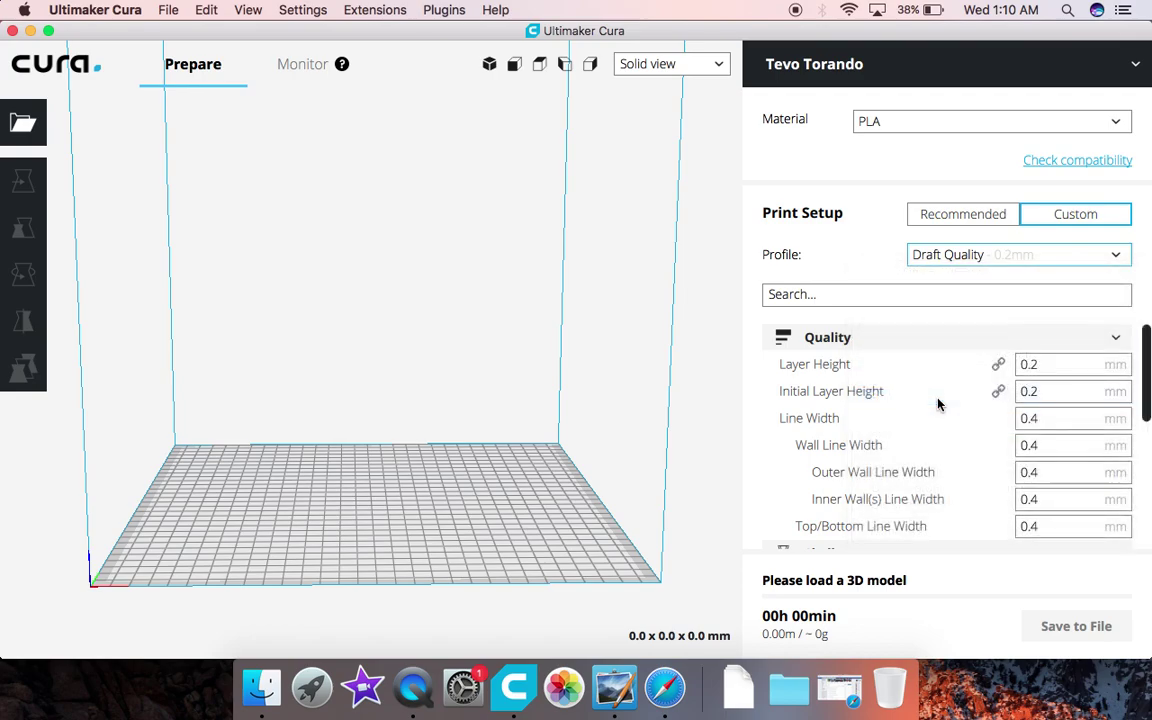
mouse_move(938, 404)
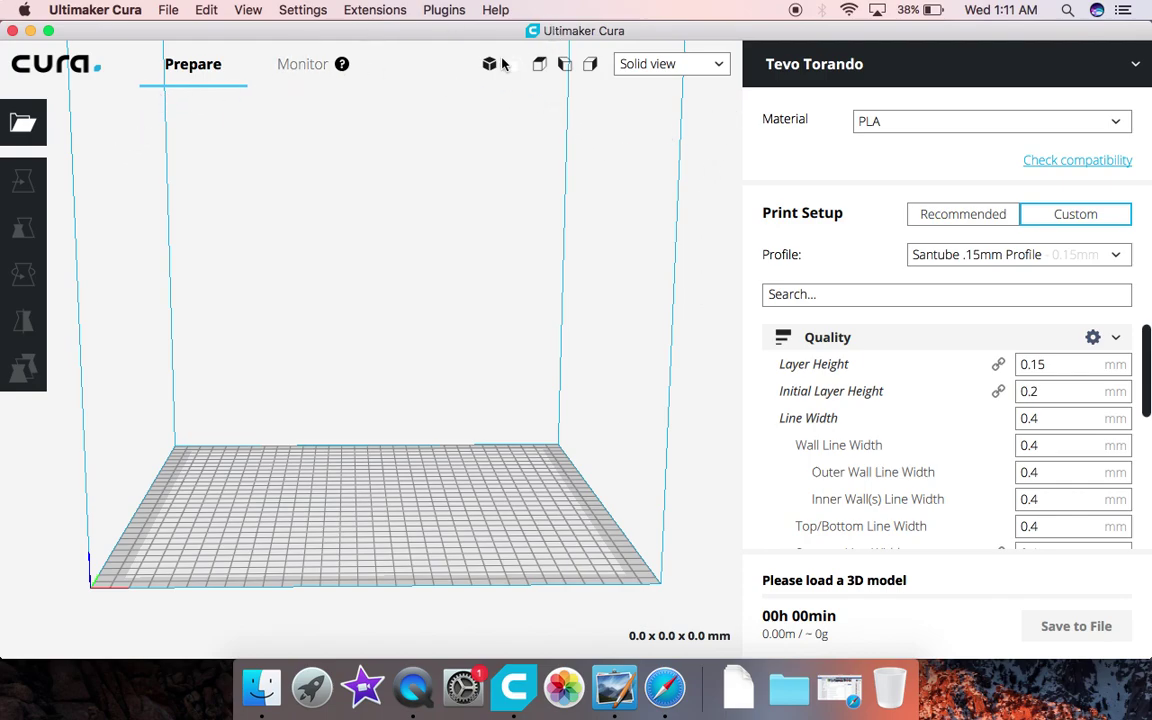
Step: Open dead tree.gcode from the Downloads folder
left_click(22, 130)
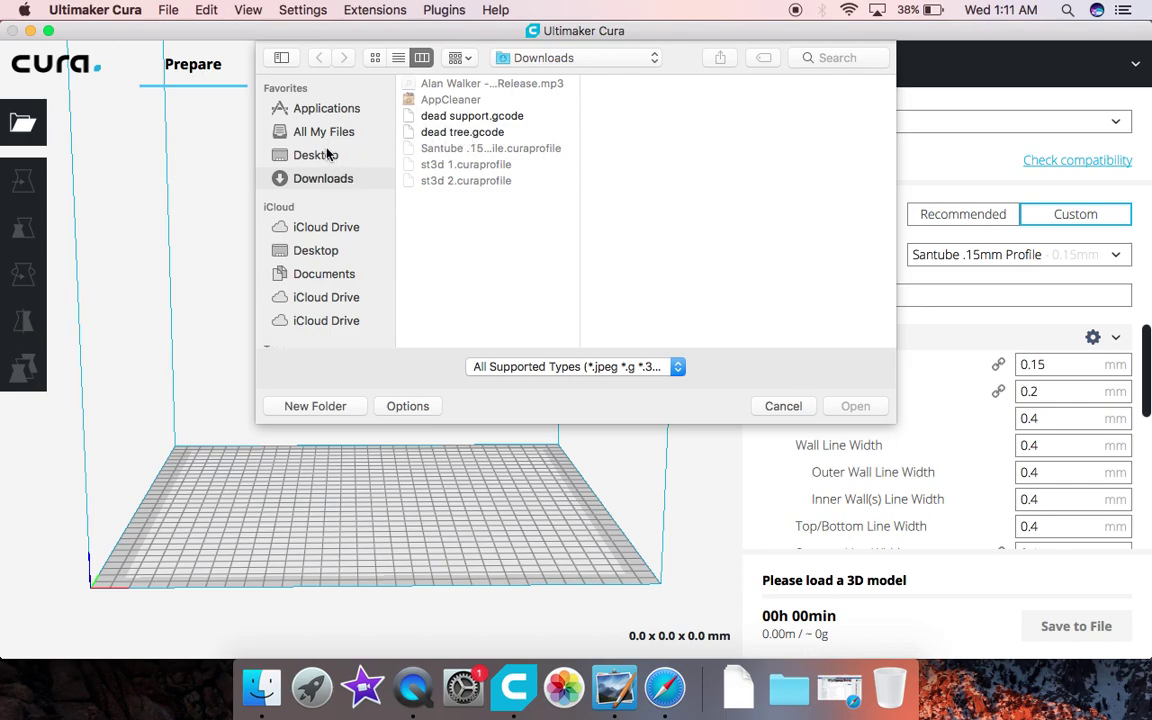
left_click(463, 134)
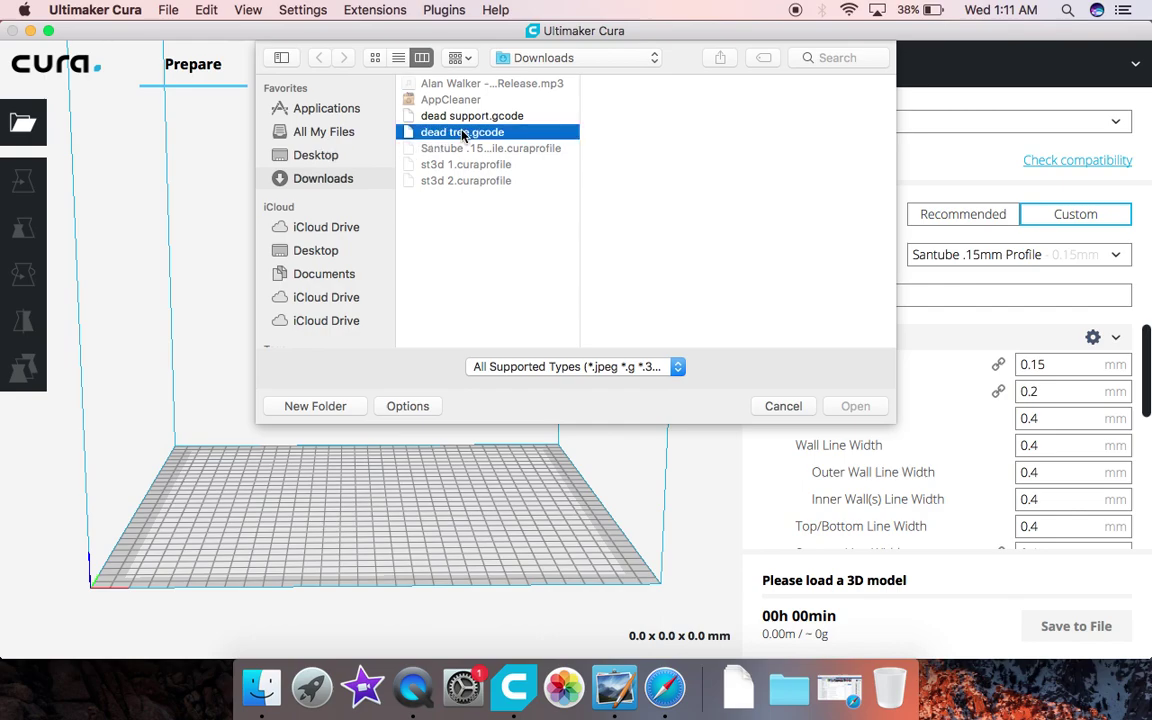
double_click(463, 134)
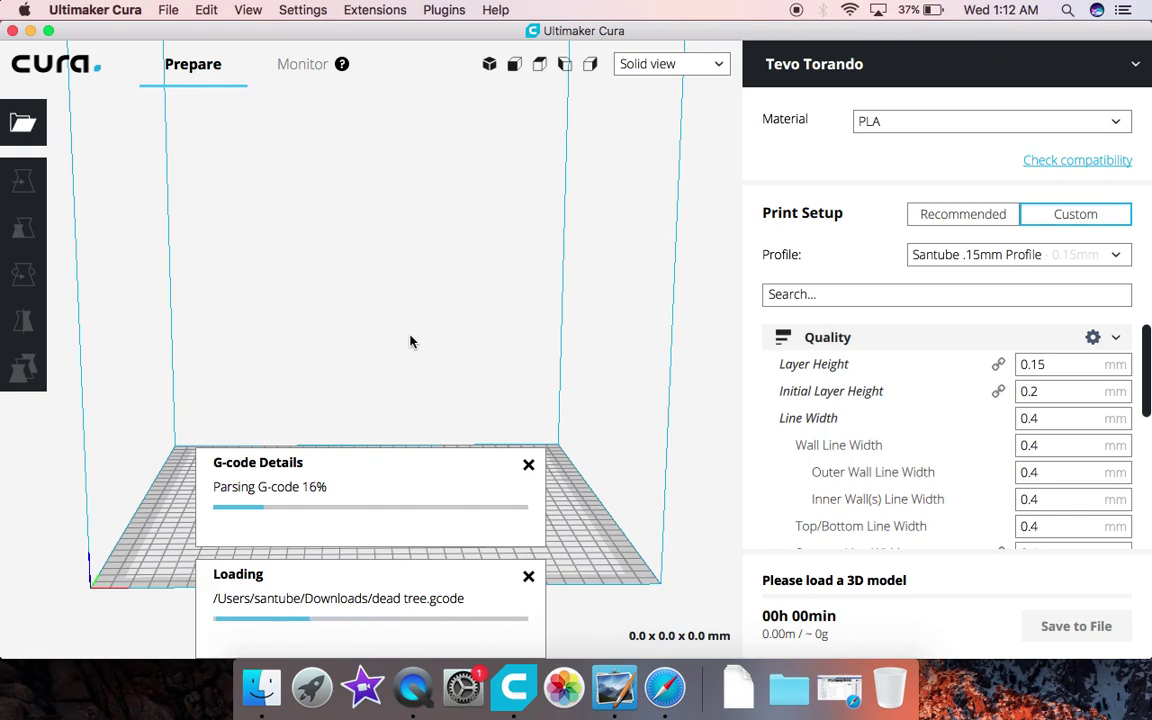
left_click(490, 68)
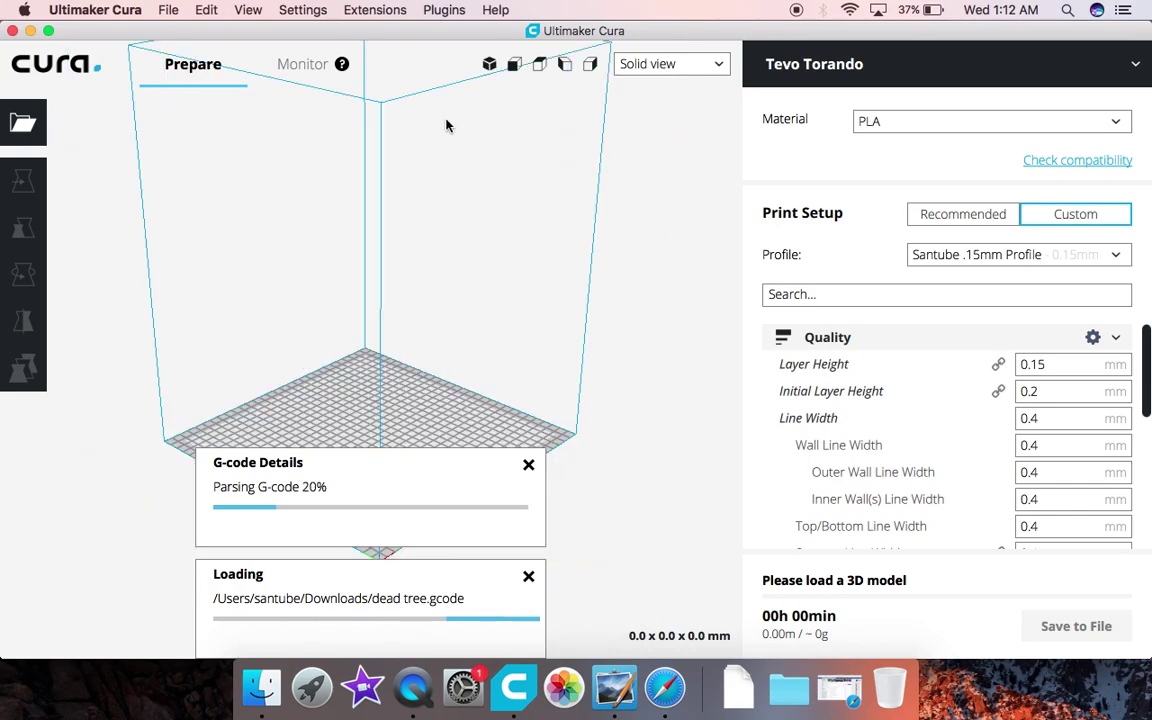
left_click(516, 68)
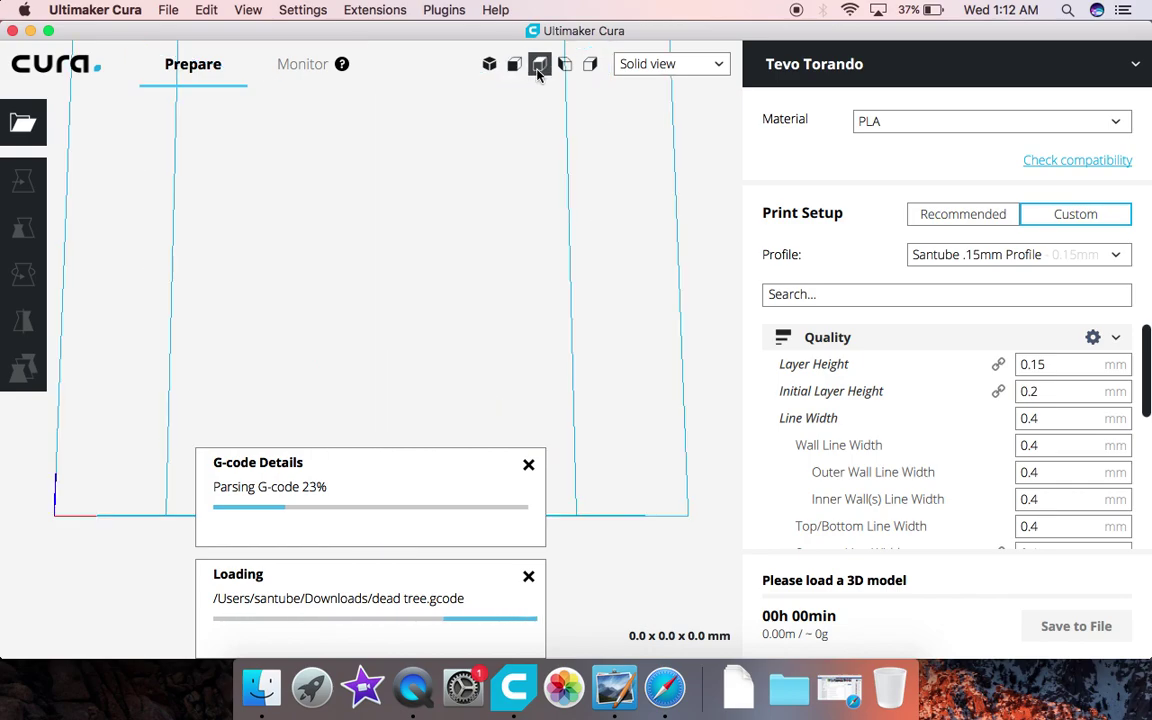
left_click(539, 68)
left_click(565, 68)
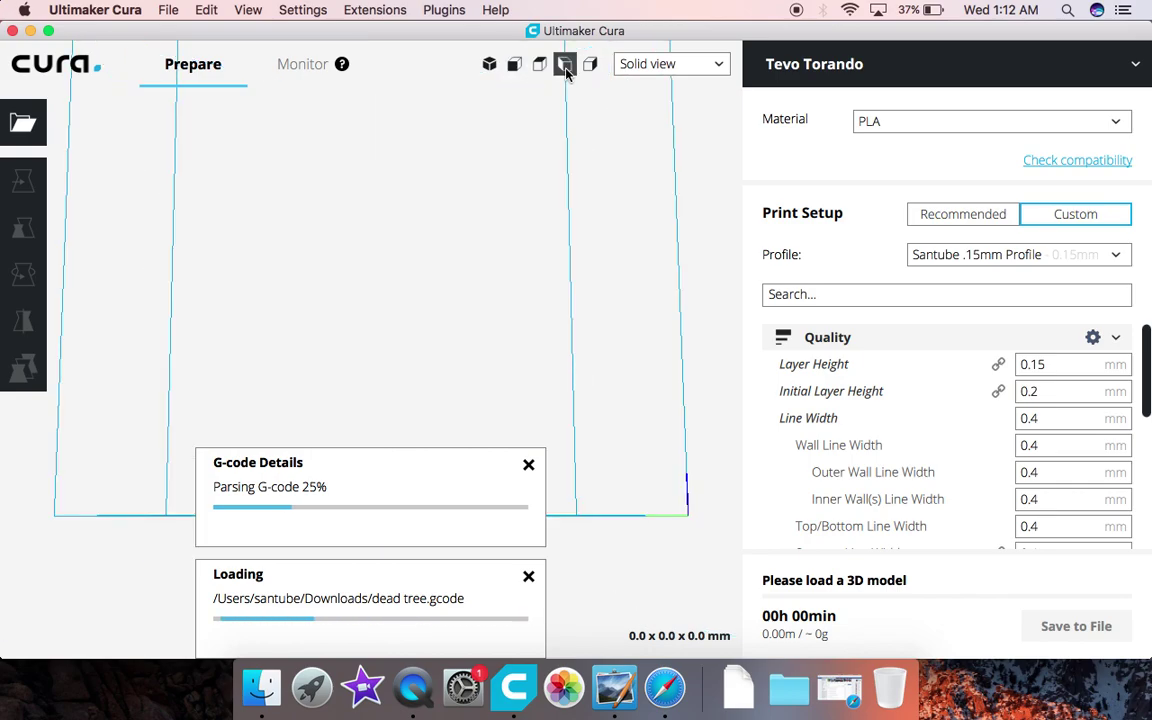
left_click(594, 66)
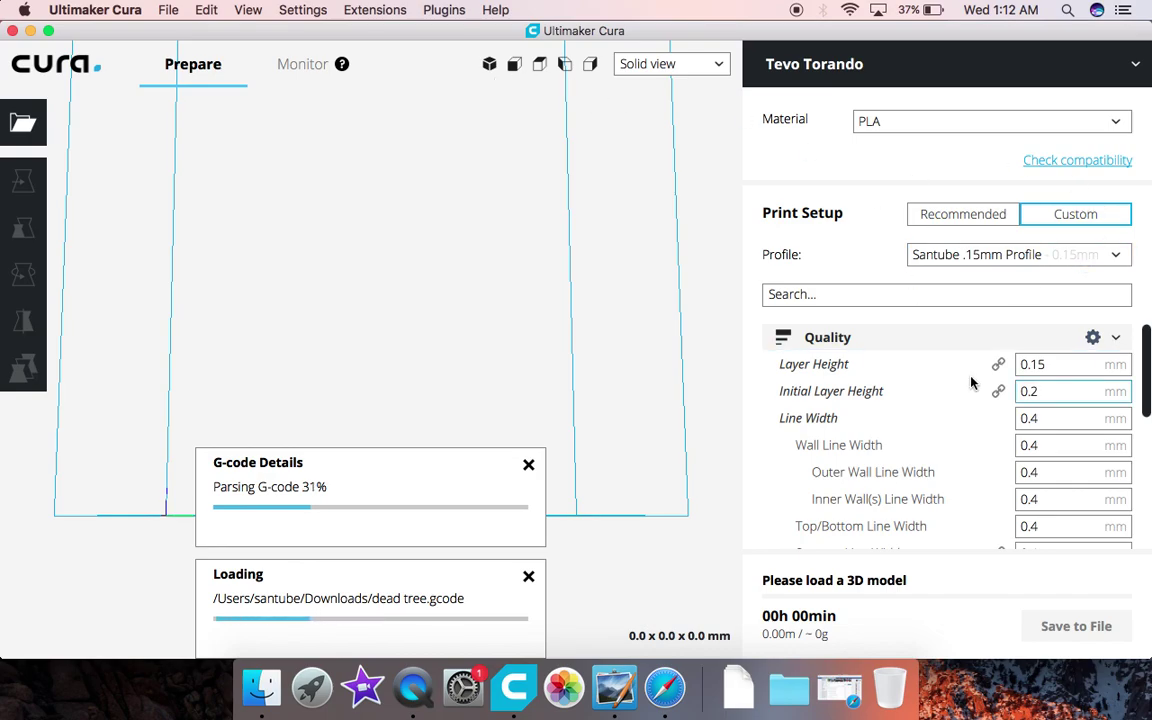
mouse_move(787, 503)
key("super+e")
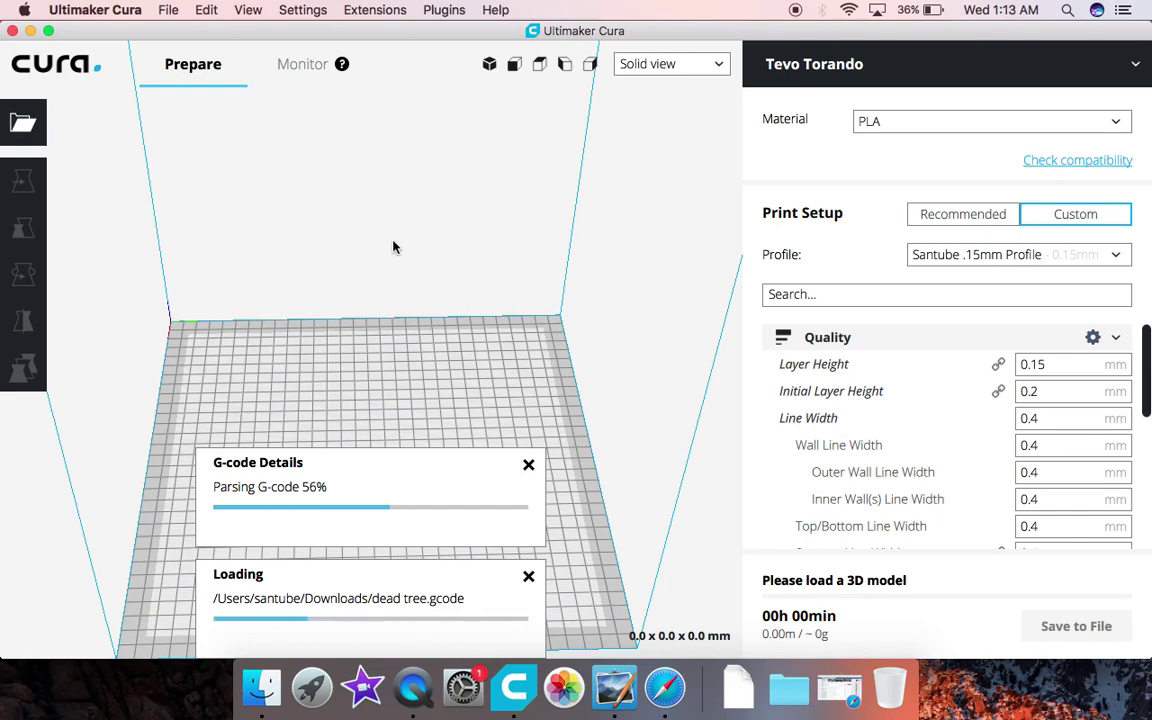
left_click(719, 72)
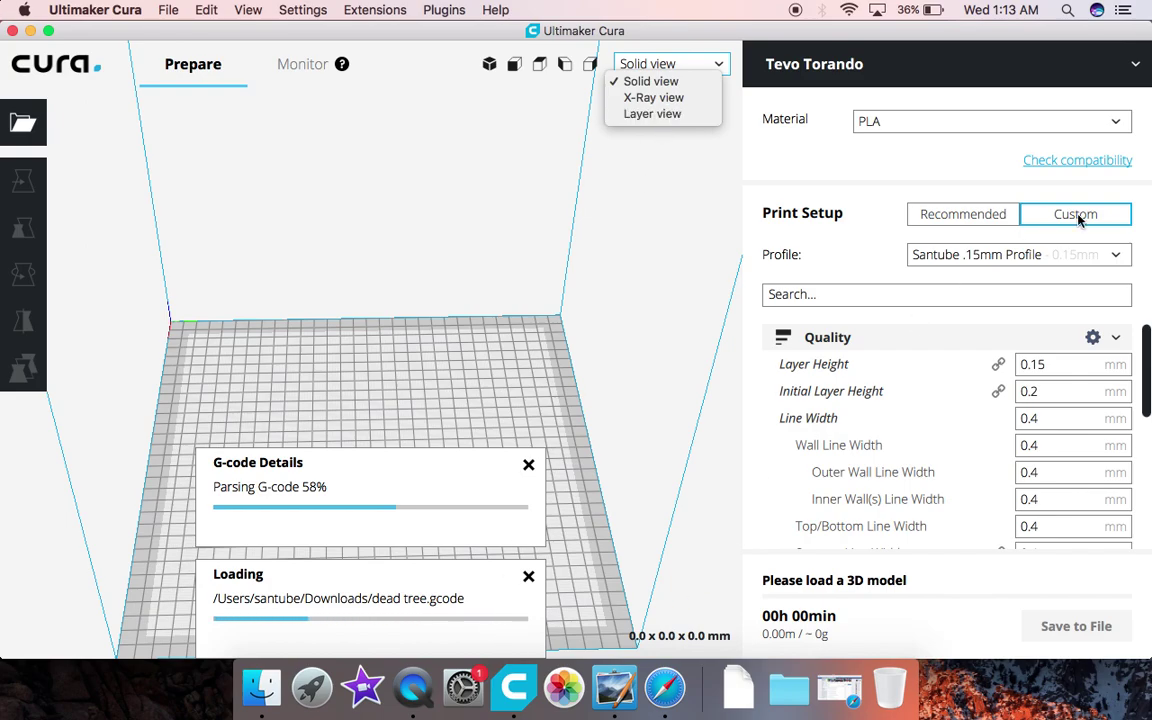
left_click(1100, 340)
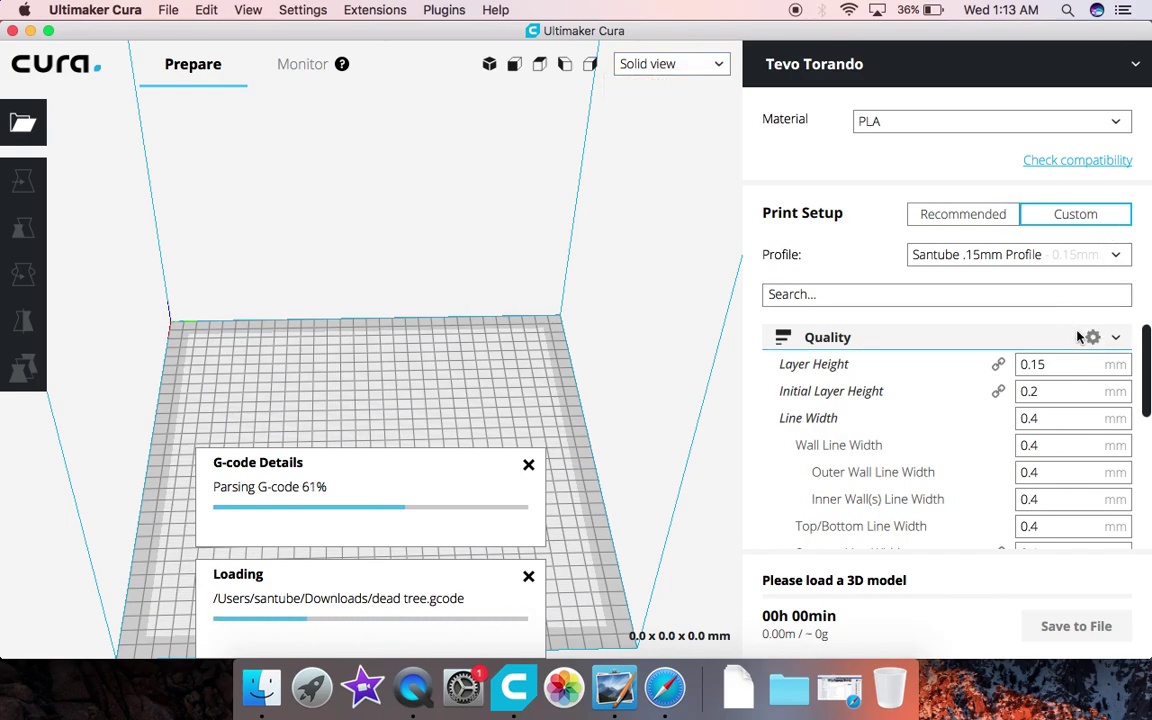
left_click(1094, 337)
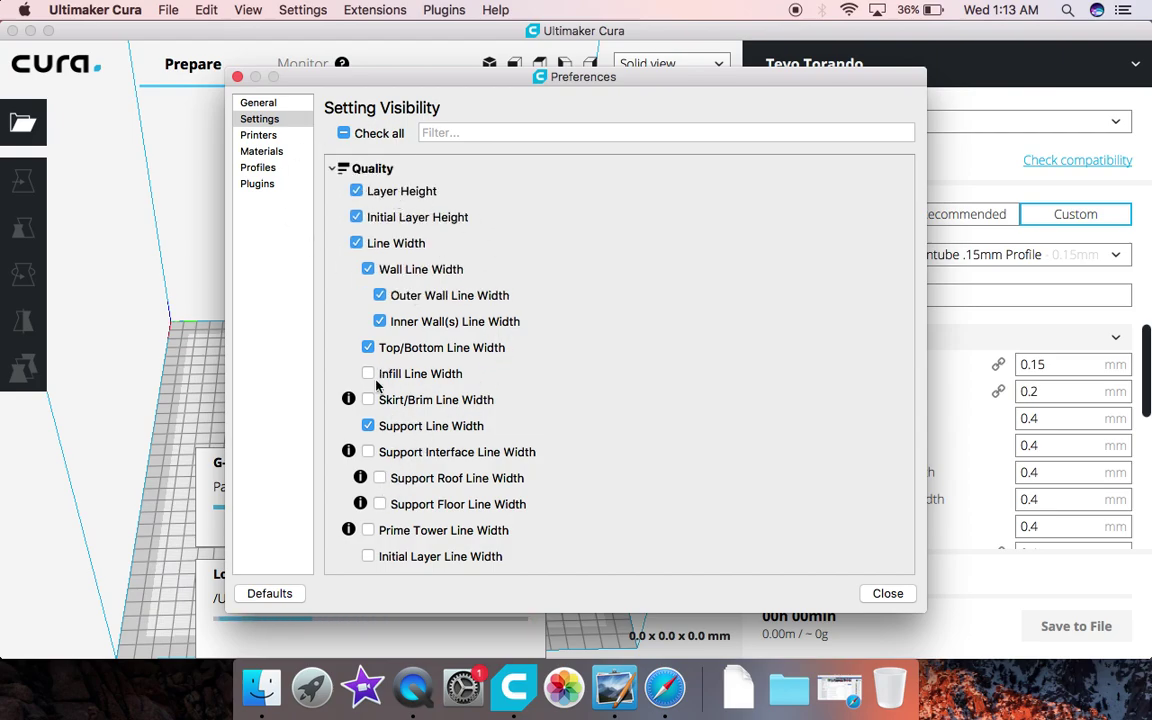
scroll(504, 290, "down", 10)
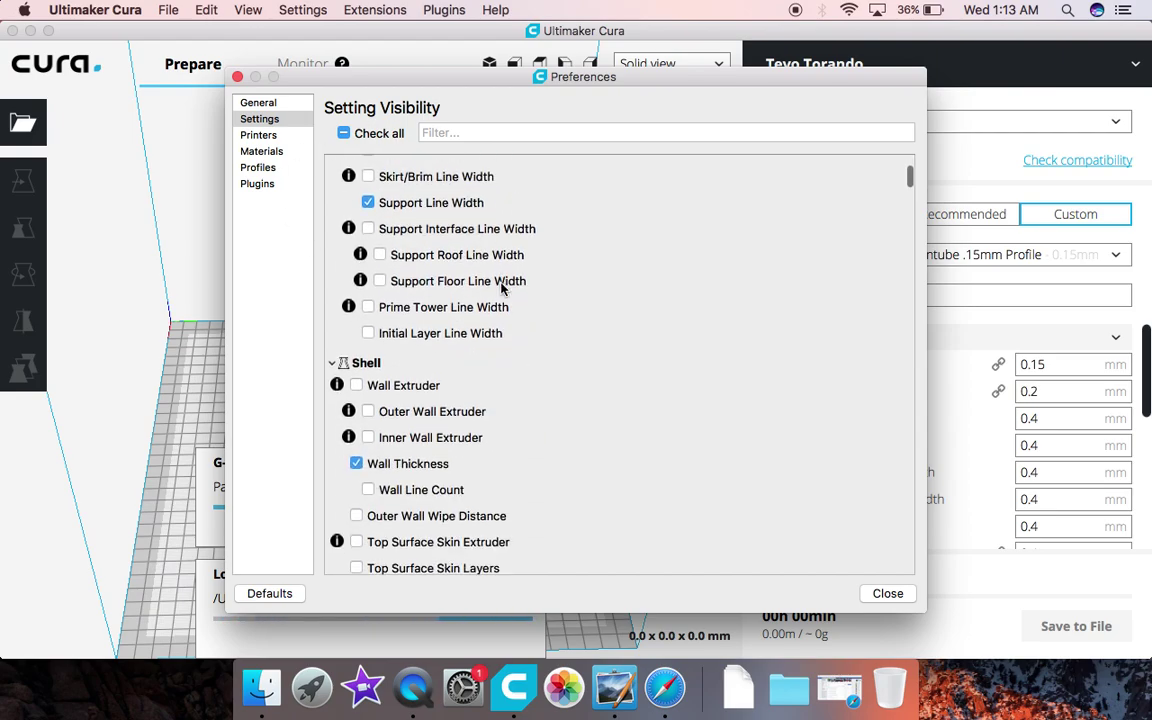
scroll(504, 272, "down", 4)
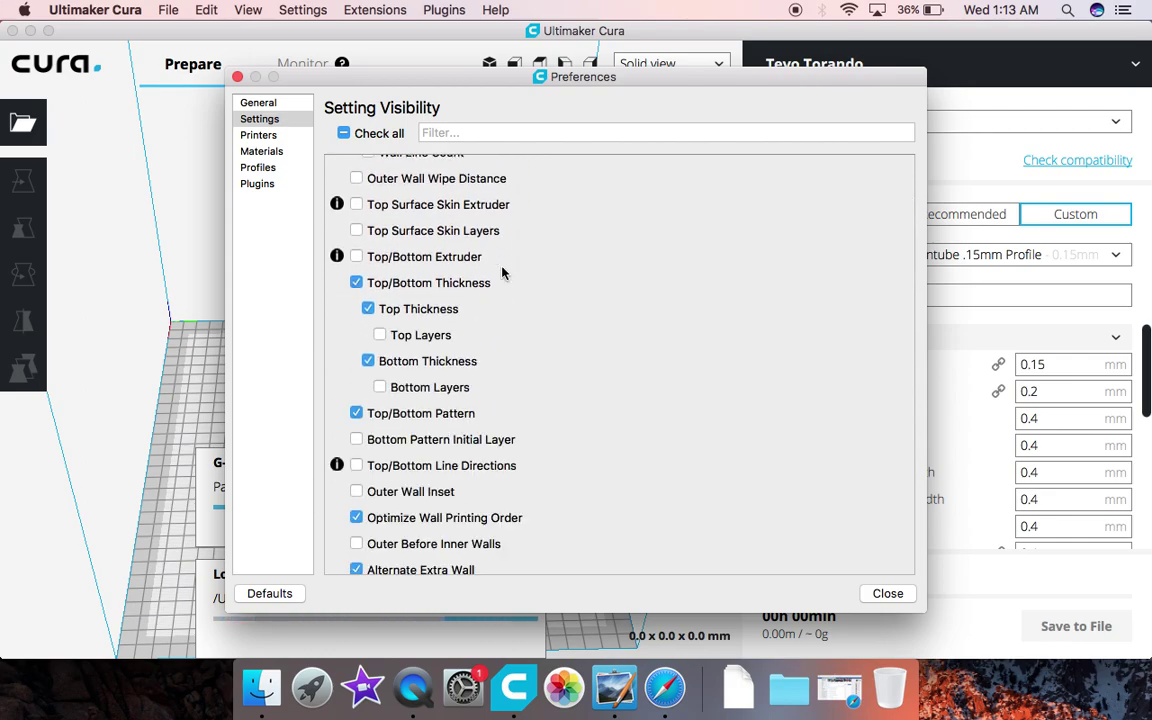
scroll(502, 272, "down", 12)
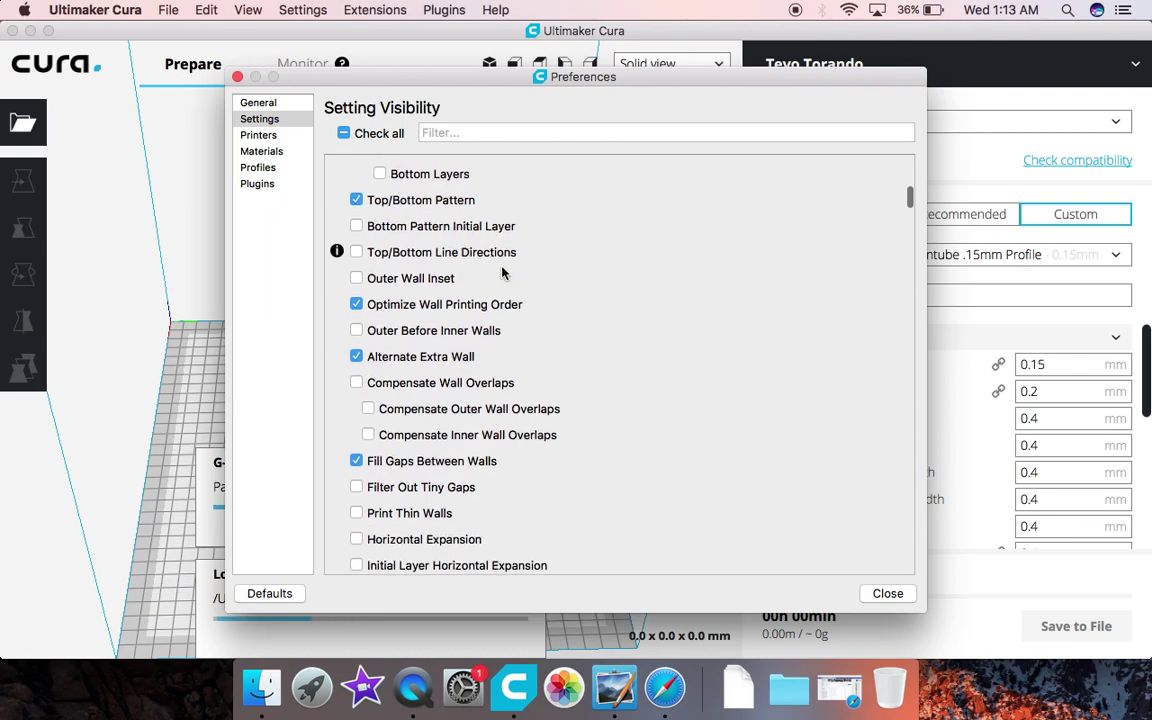
scroll(502, 272, "down", 5)
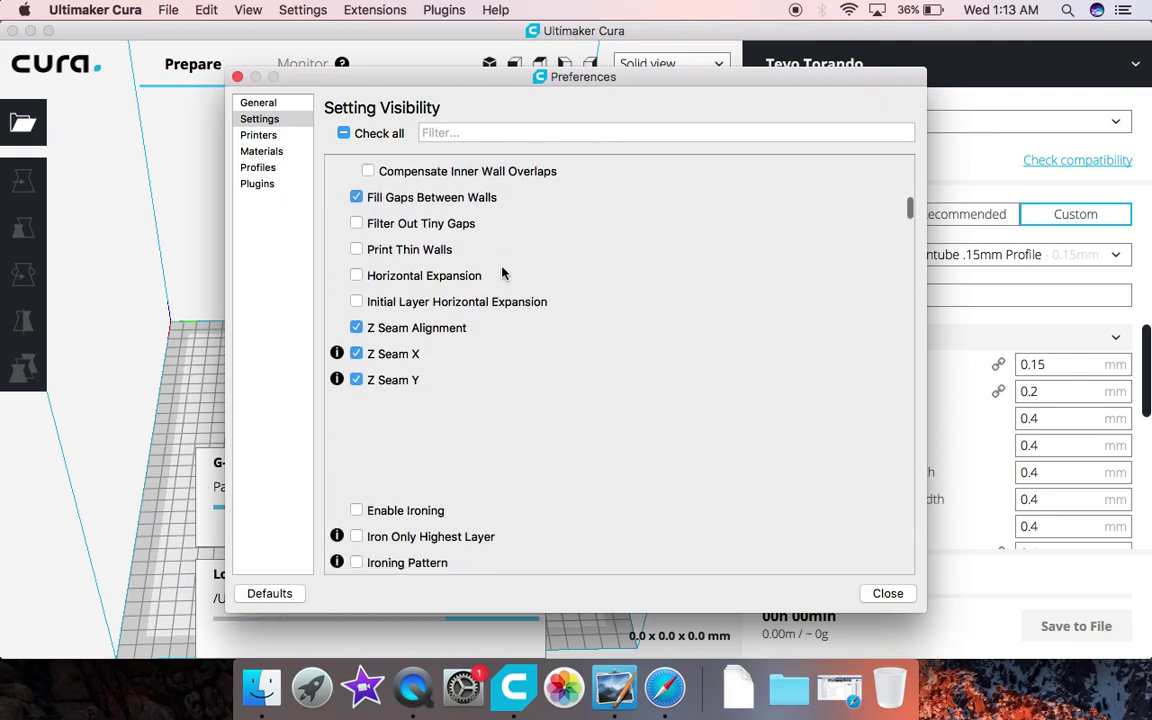
left_click(237, 77)
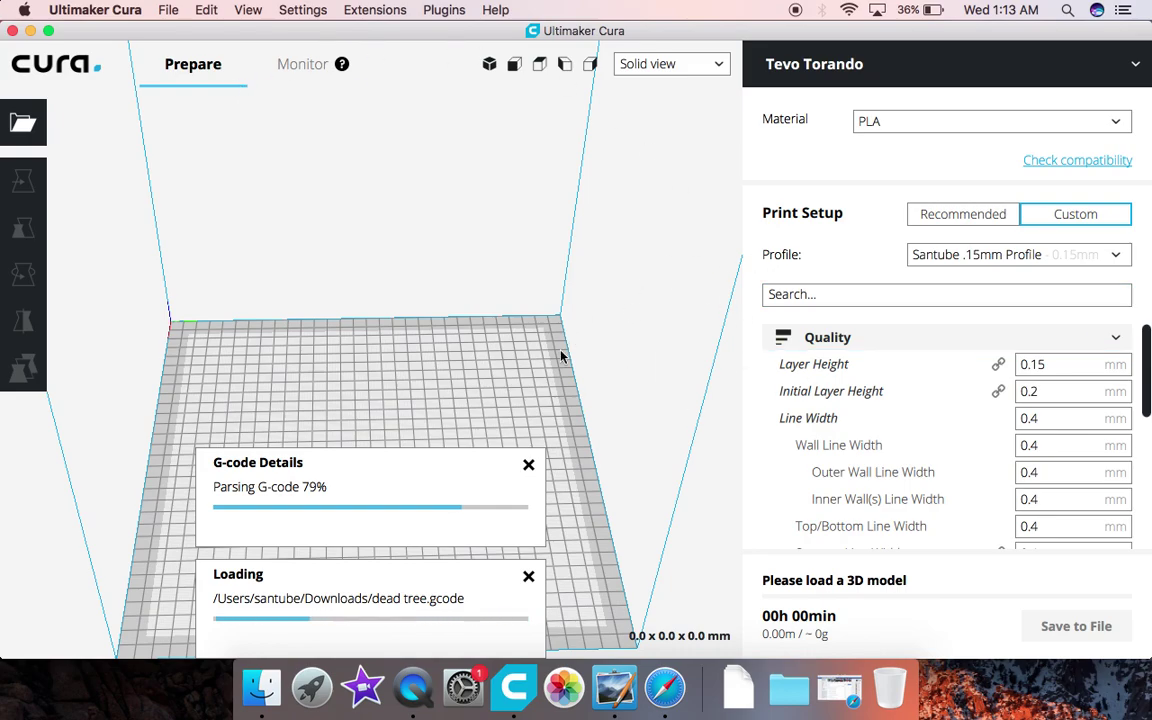
Step: Zoom the view on the loaded TT_dead tree model in Layer view
scroll(680, 427, "down", 5)
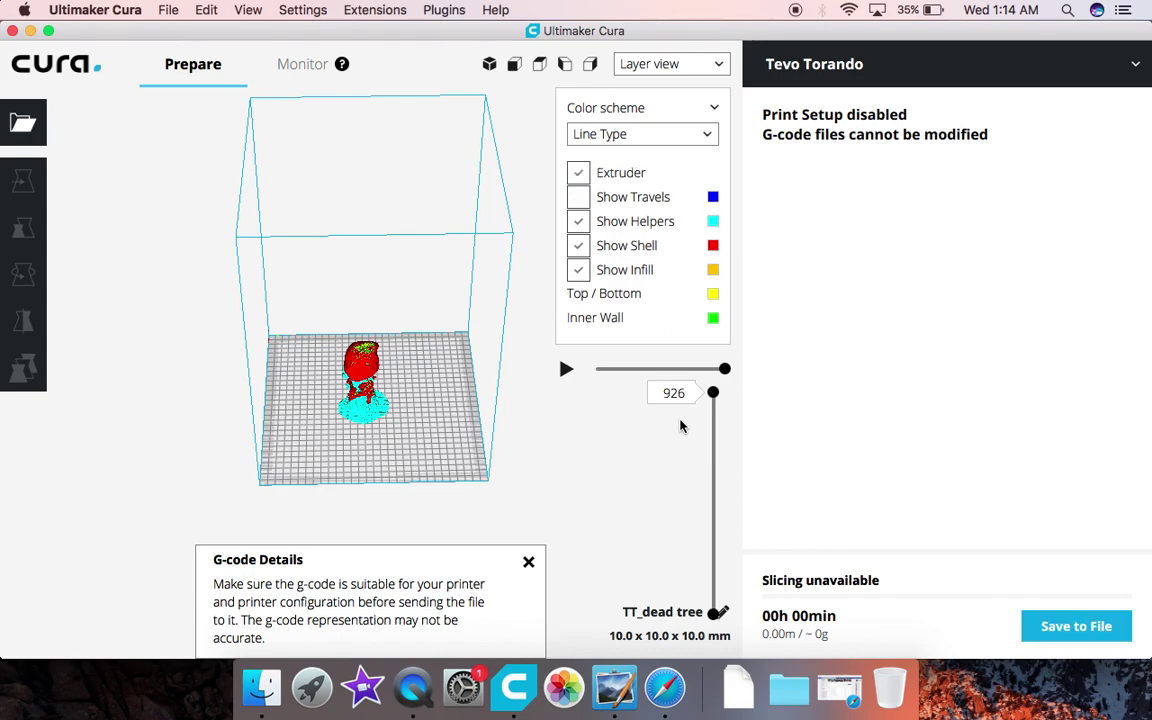
Step: Dismiss the G-code Details notice, then orbit and zoom in on the dead tree's layer lines
left_click(528, 564)
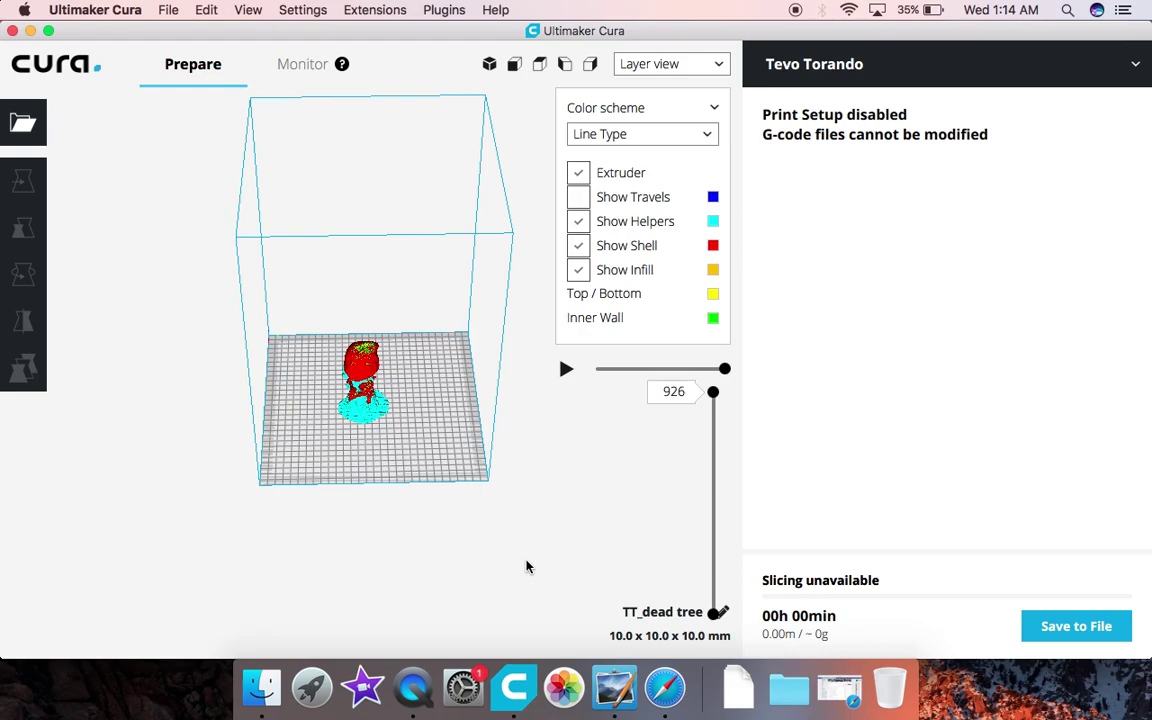
right_click_drag(411, 427, 418, 378)
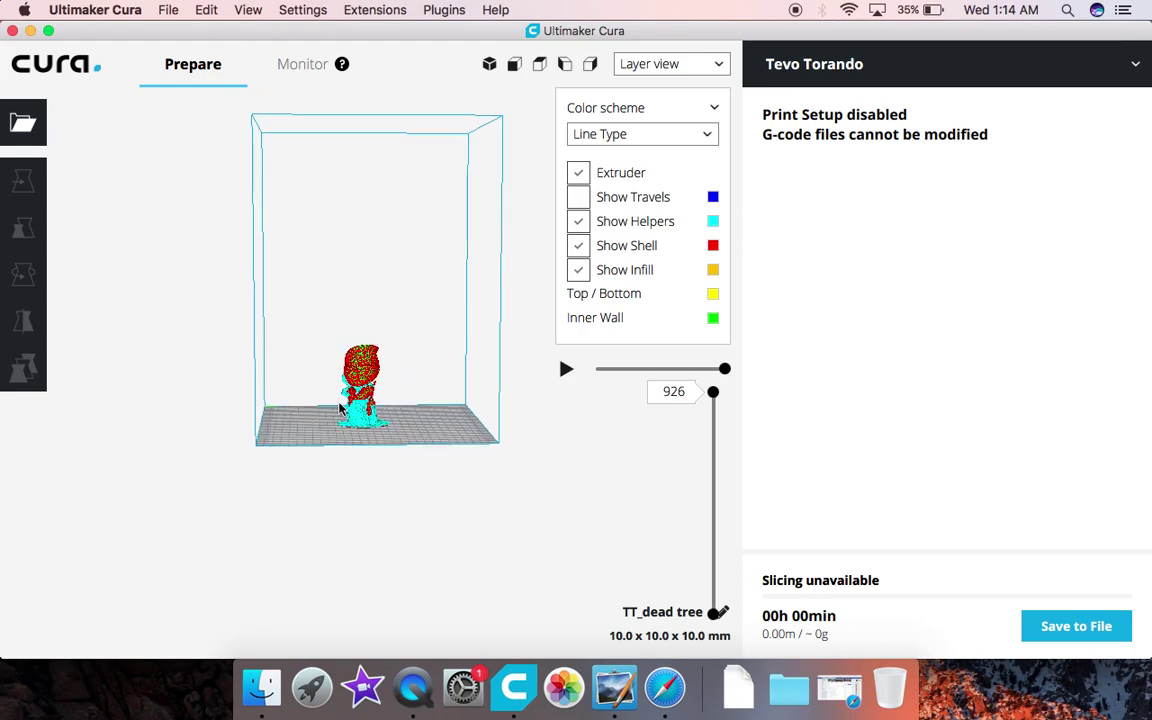
scroll(340, 408, "up", 10)
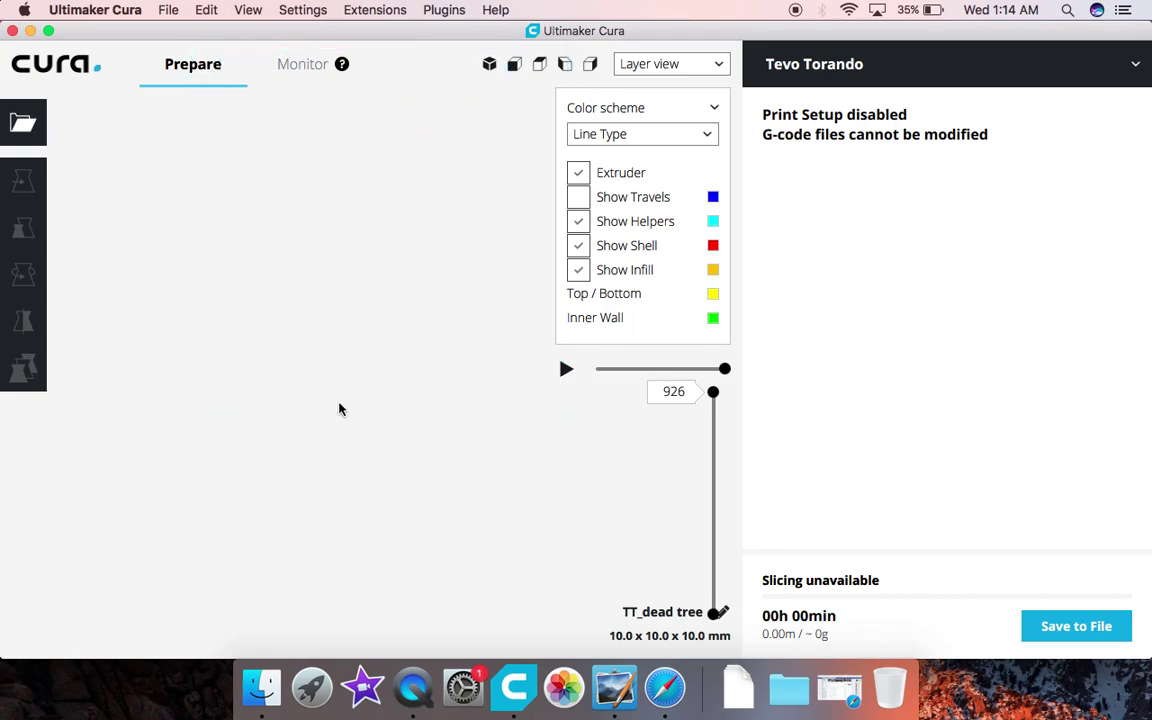
scroll(339, 408, "up", 3)
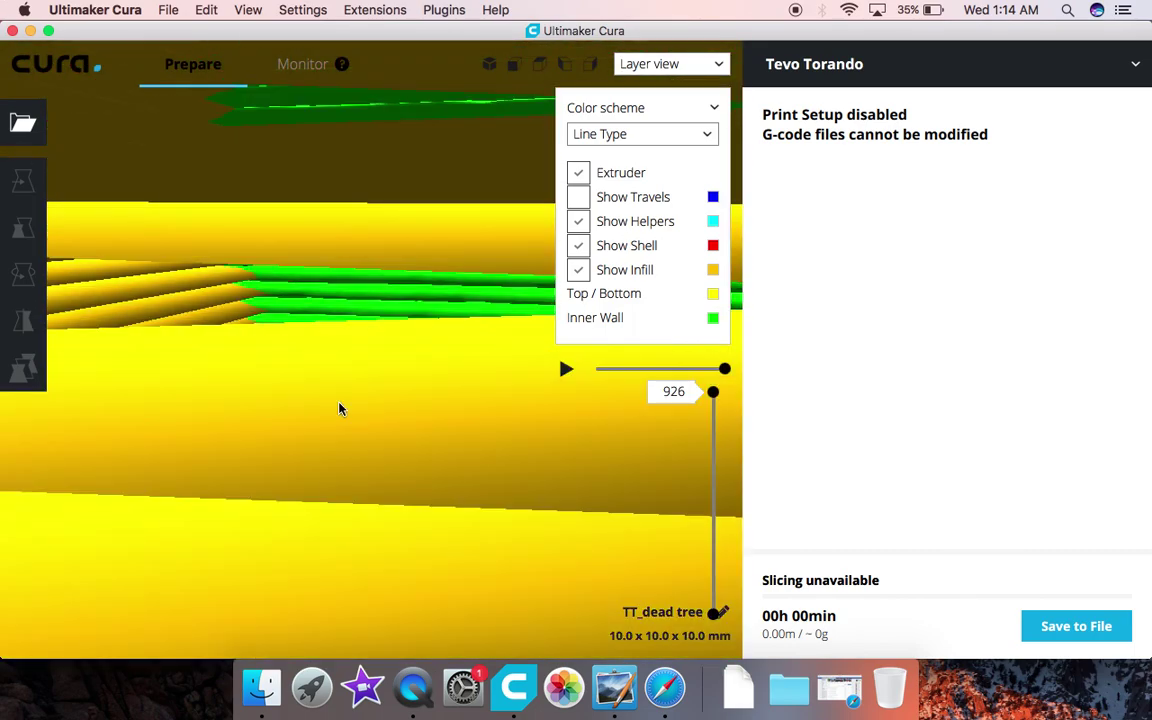
scroll(339, 405, "up", 5)
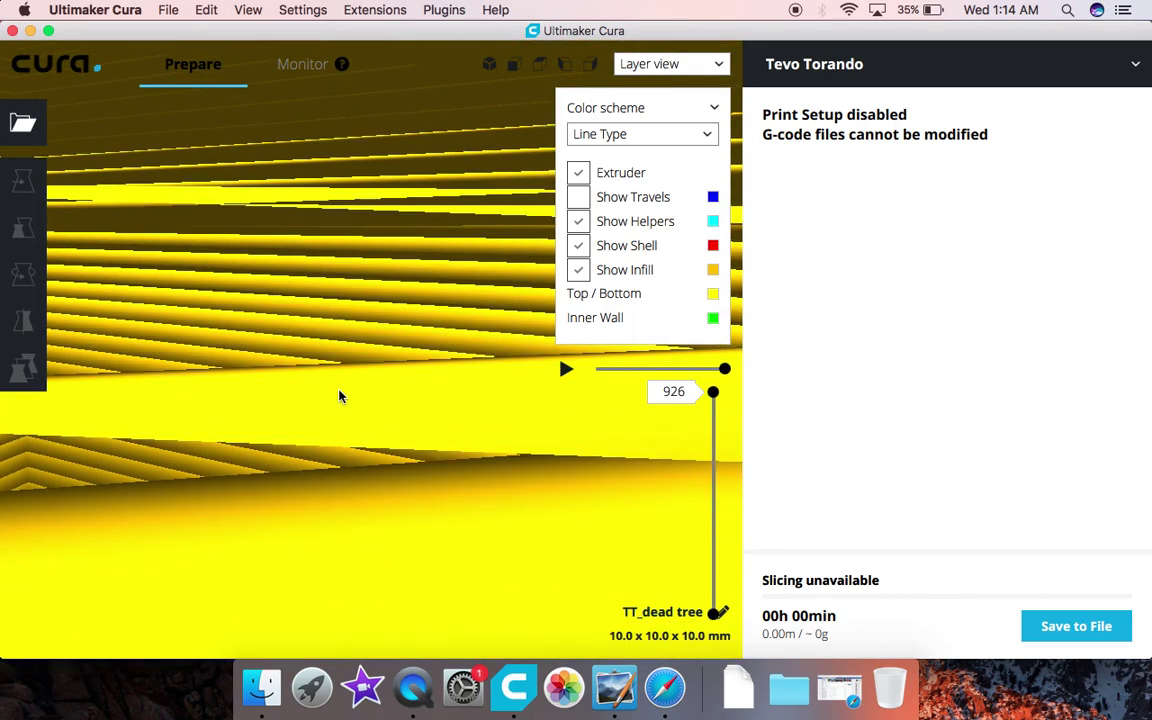
scroll(339, 396, "up", 3)
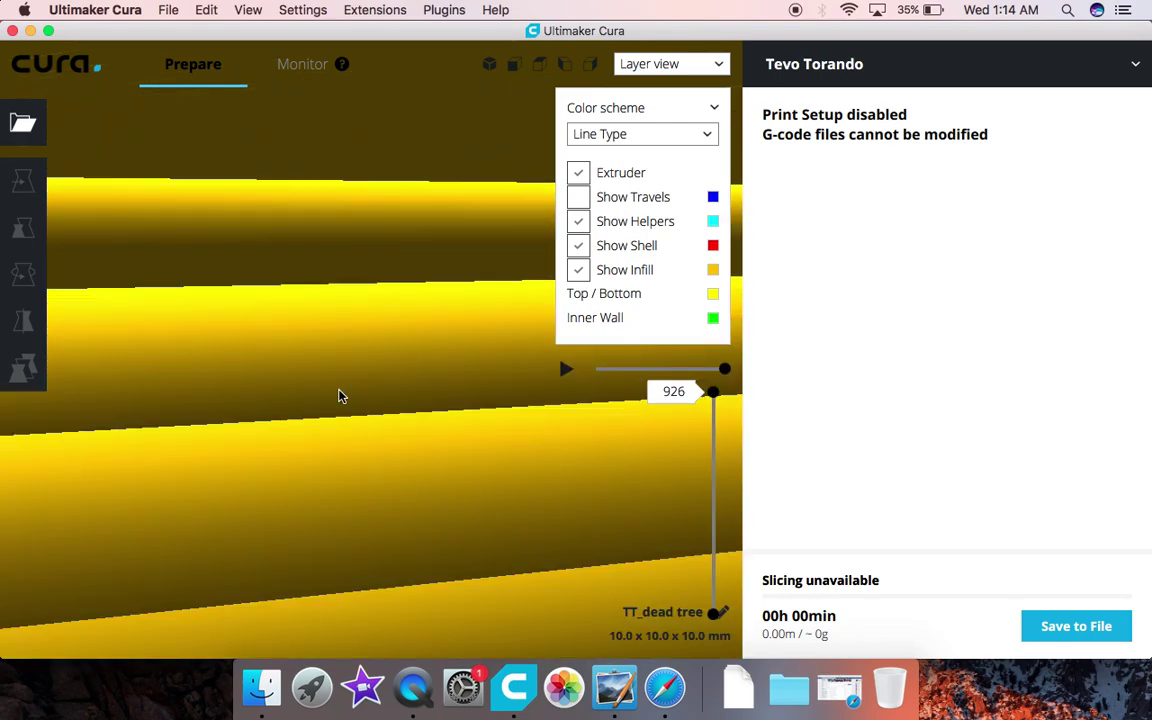